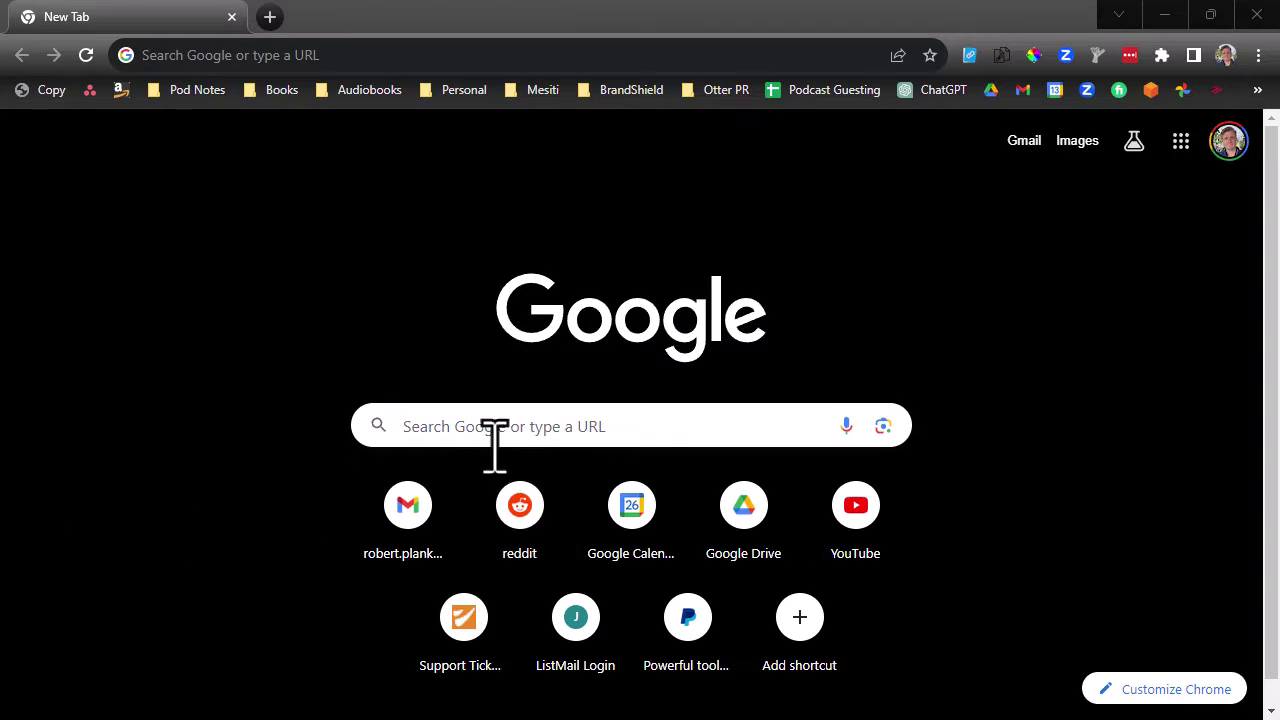
# Search Google for 'obs studio' and open the official obsproject.com site
pyautogui.click(491, 430)
pyautogui.write('obs studio')
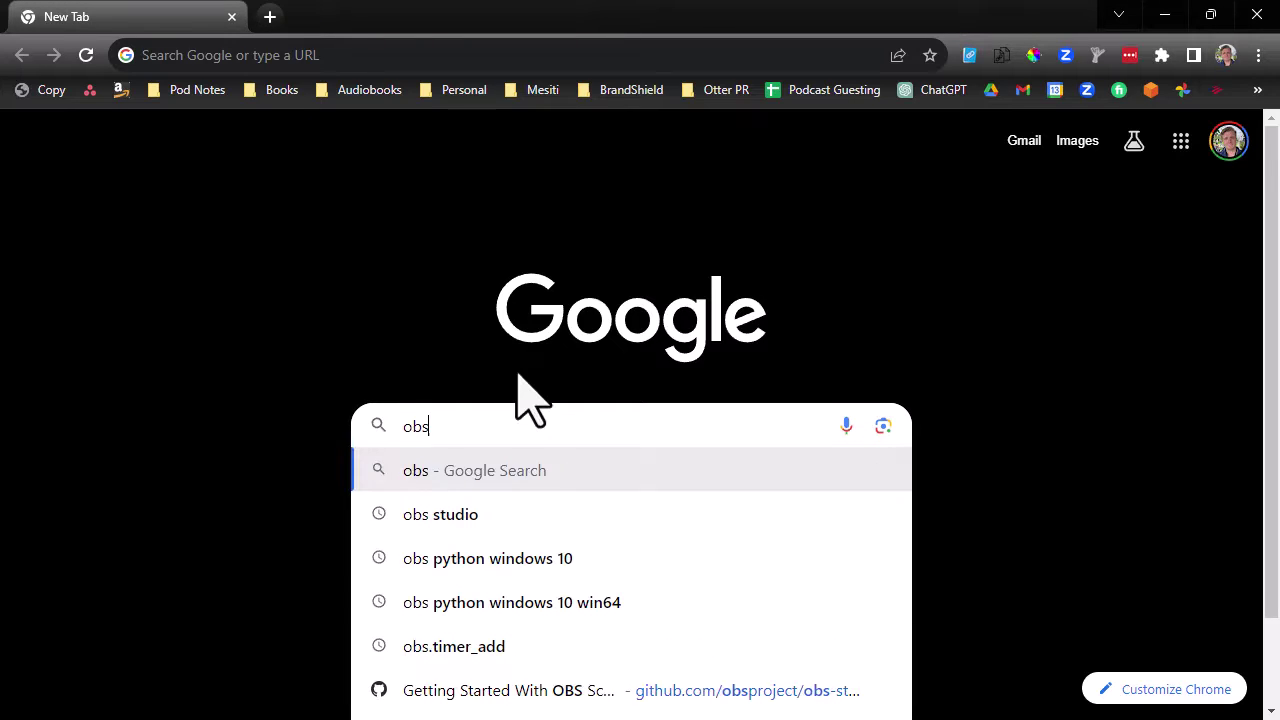
pyautogui.press('Return')
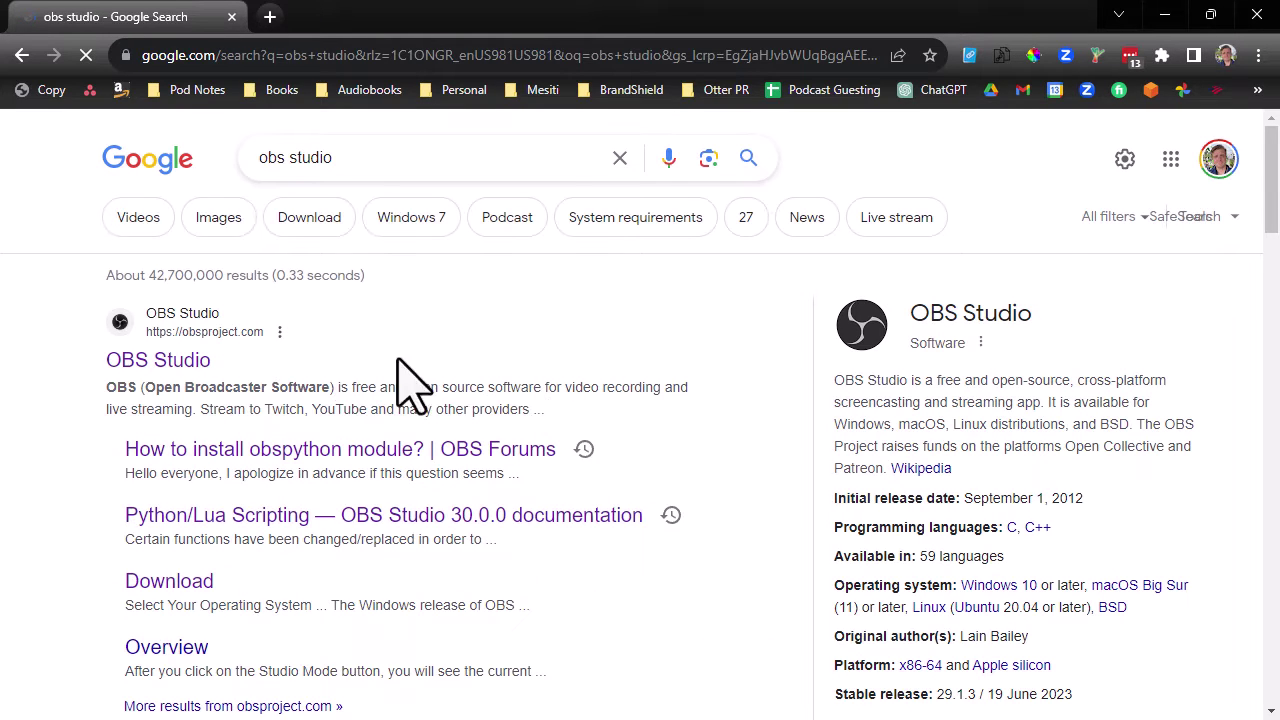
pyautogui.click(163, 360)
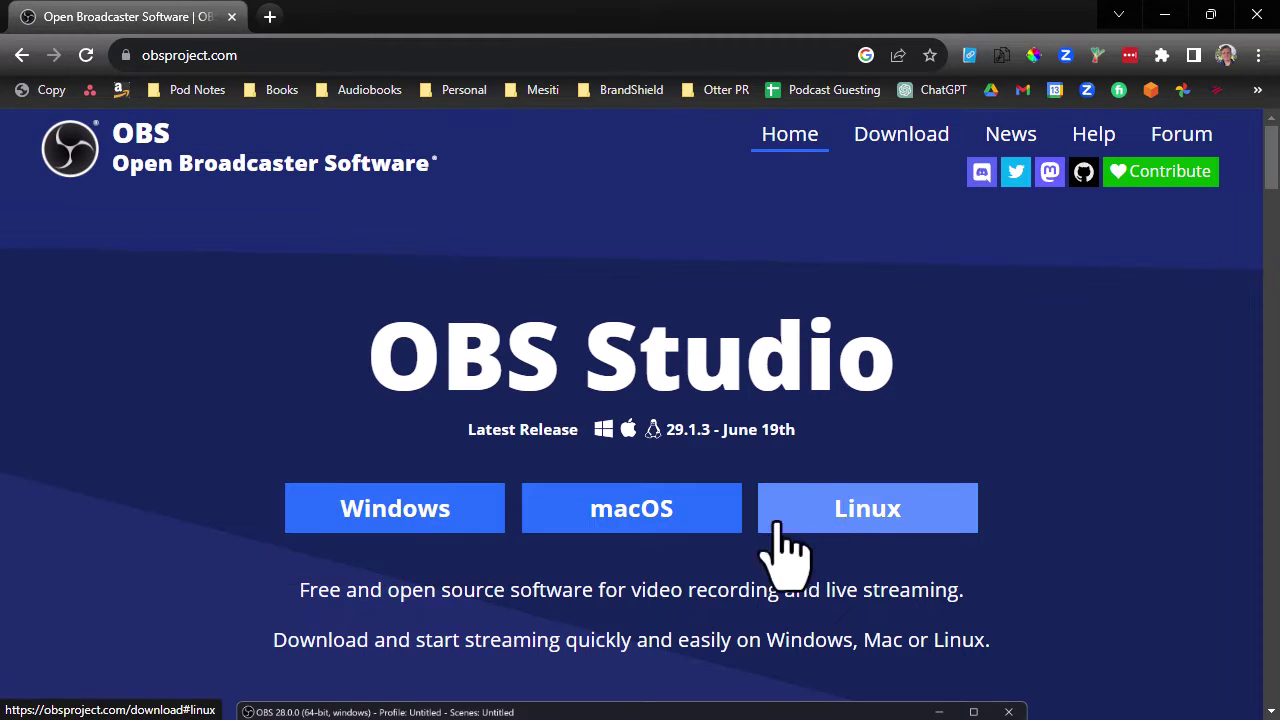
# Download the Windows installer OBS-Studio-29.1.3-Full-Installer-x64.exe and keep it despite the warning
pyautogui.click(440, 512)
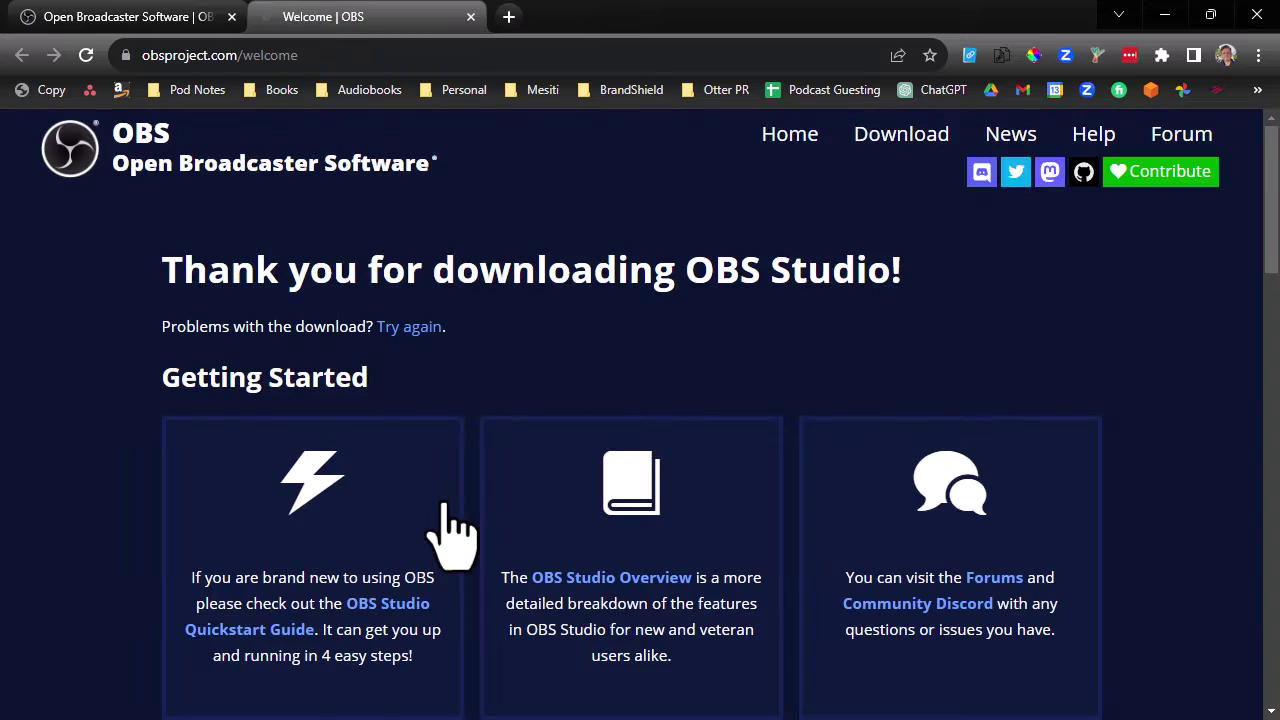
pyautogui.scroll(-1, 445, 530)
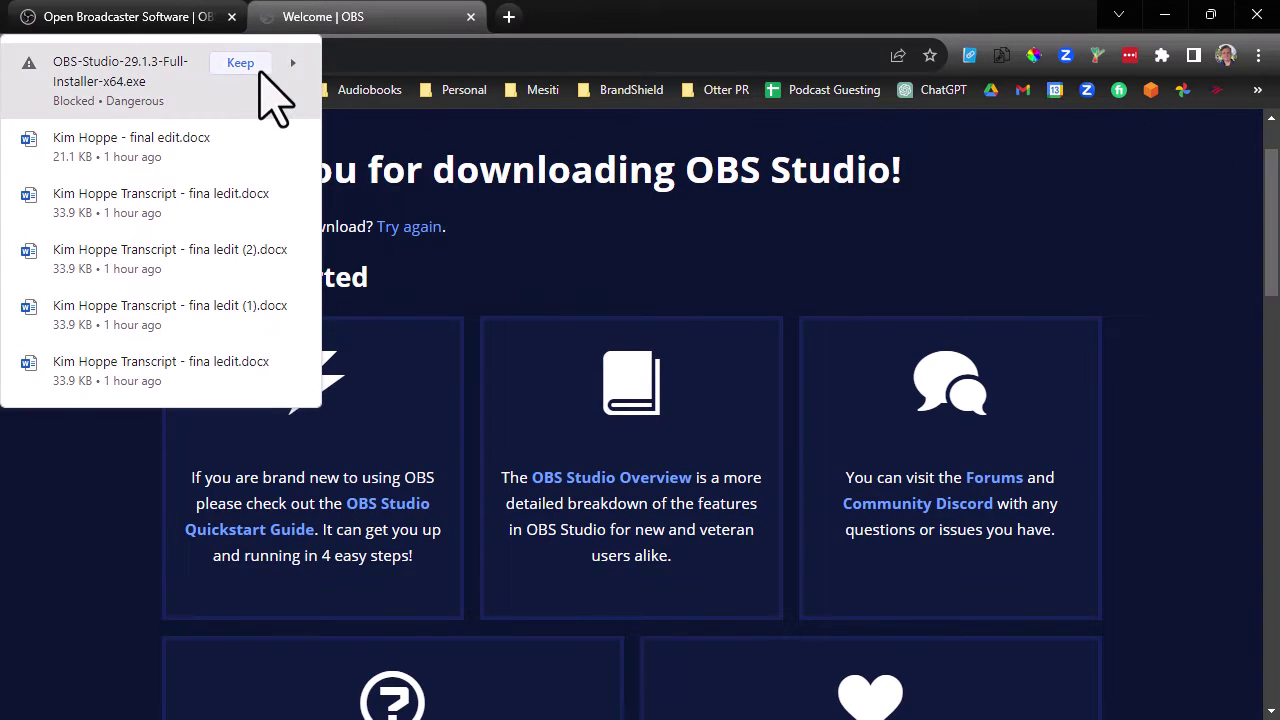
pyautogui.click(243, 63)
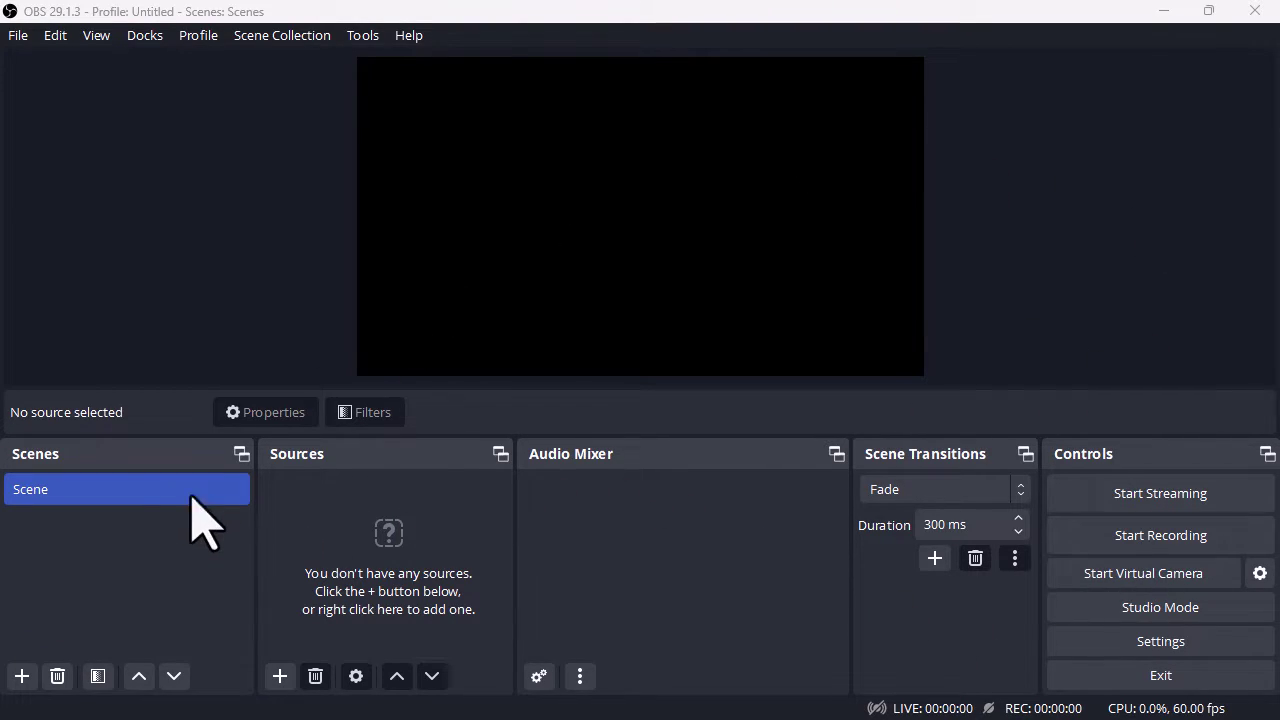
# Try removing the default scene, then create a new scene named Me
pyautogui.rightClick(140, 494)
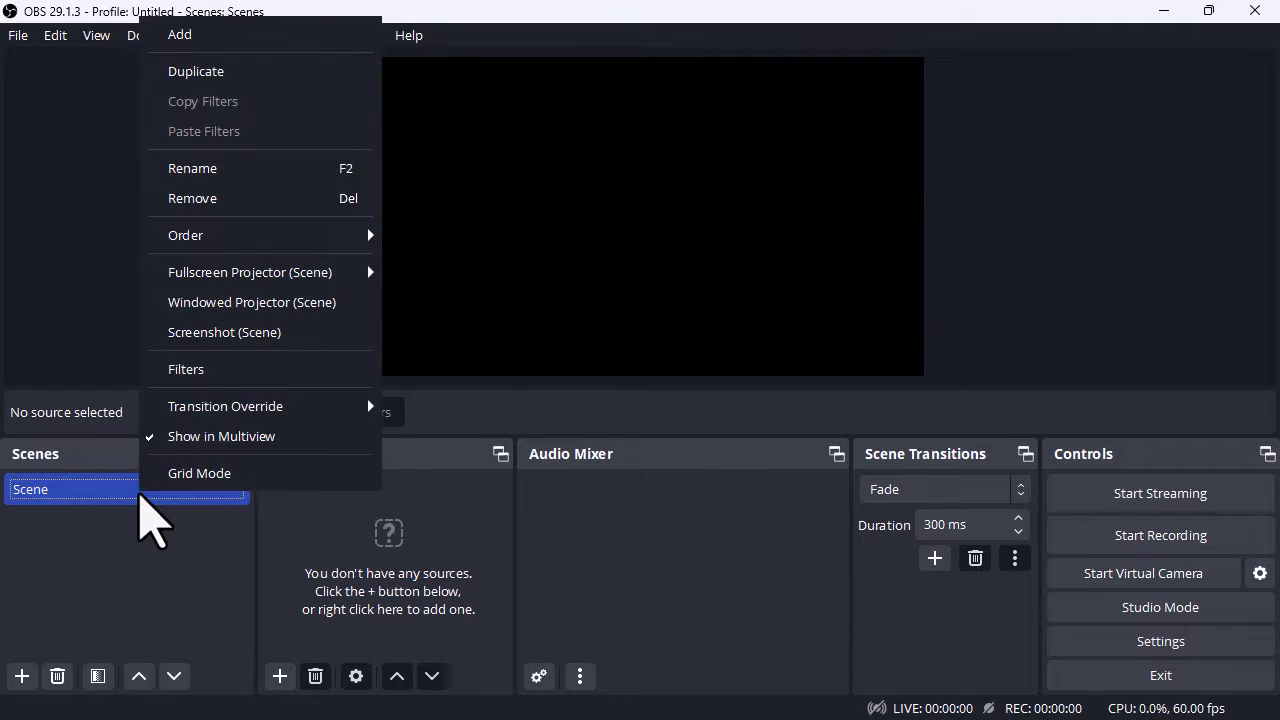
pyautogui.click(226, 198)
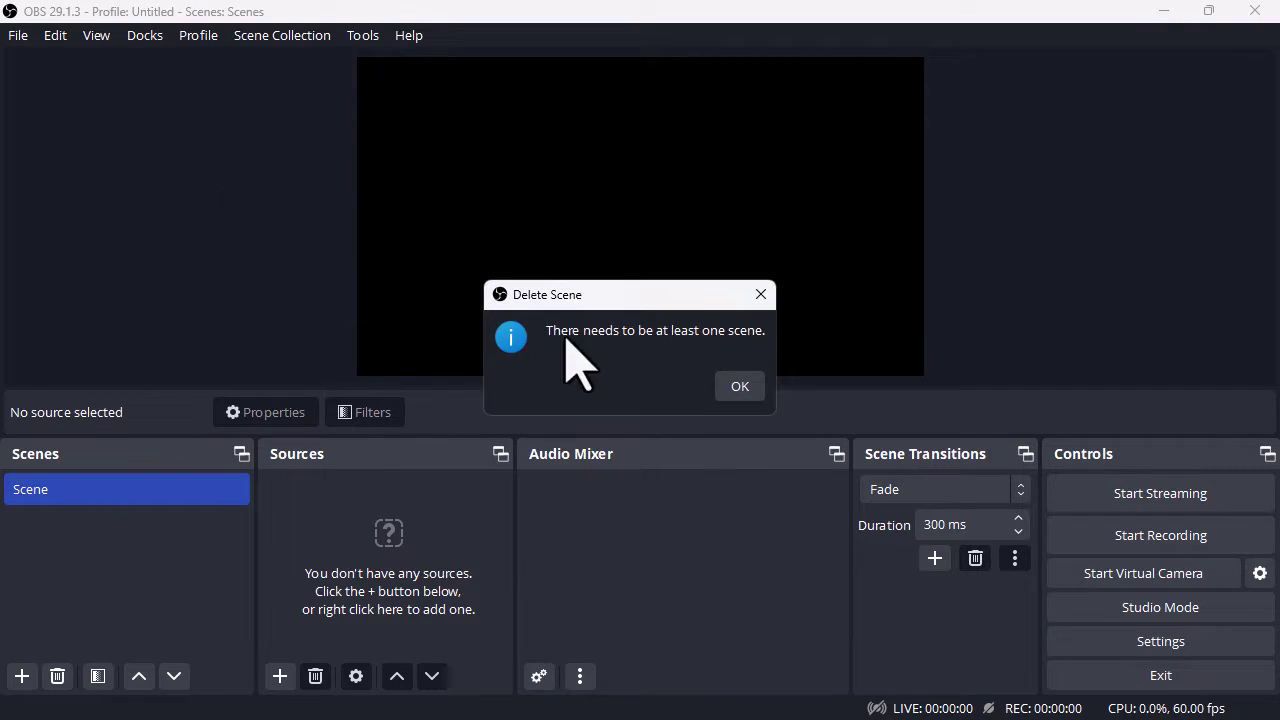
pyautogui.click(740, 388)
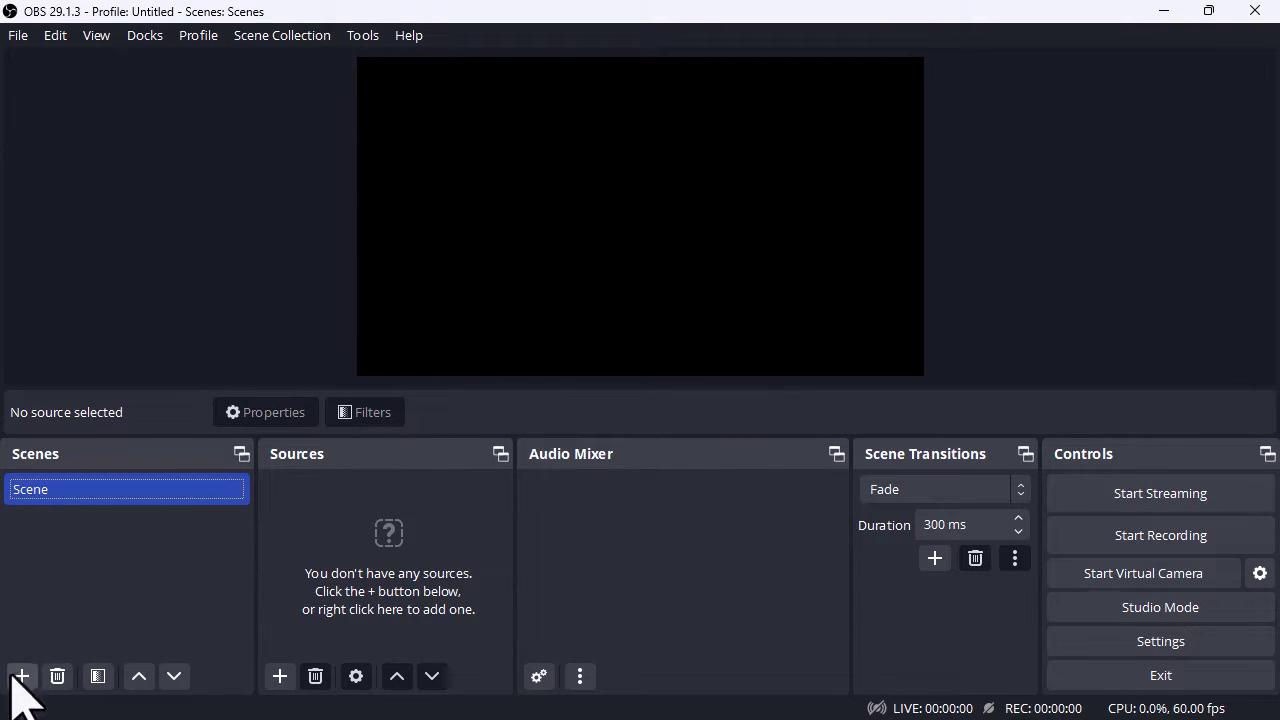
pyautogui.click(18, 676)
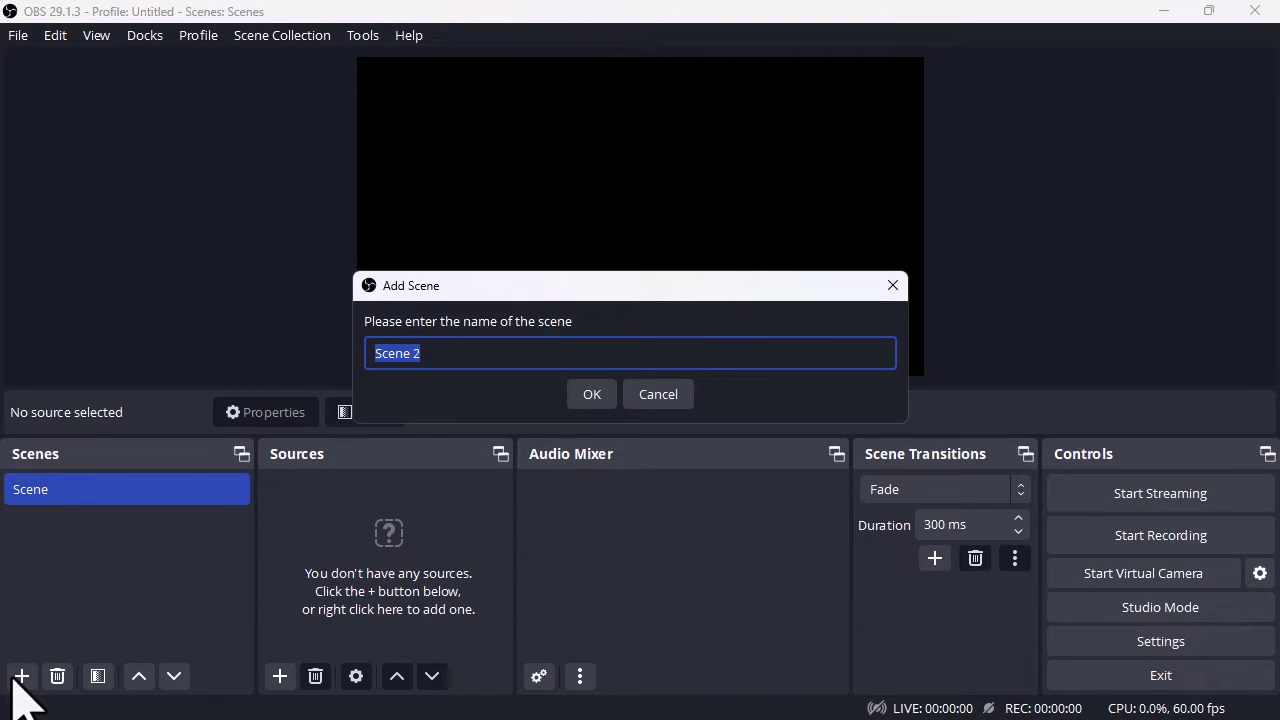
pyautogui.write('Me')
pyautogui.click(592, 394)
# Delete the original default Scene so only Me remains
pyautogui.click(109, 489)
pyautogui.click(57, 676)
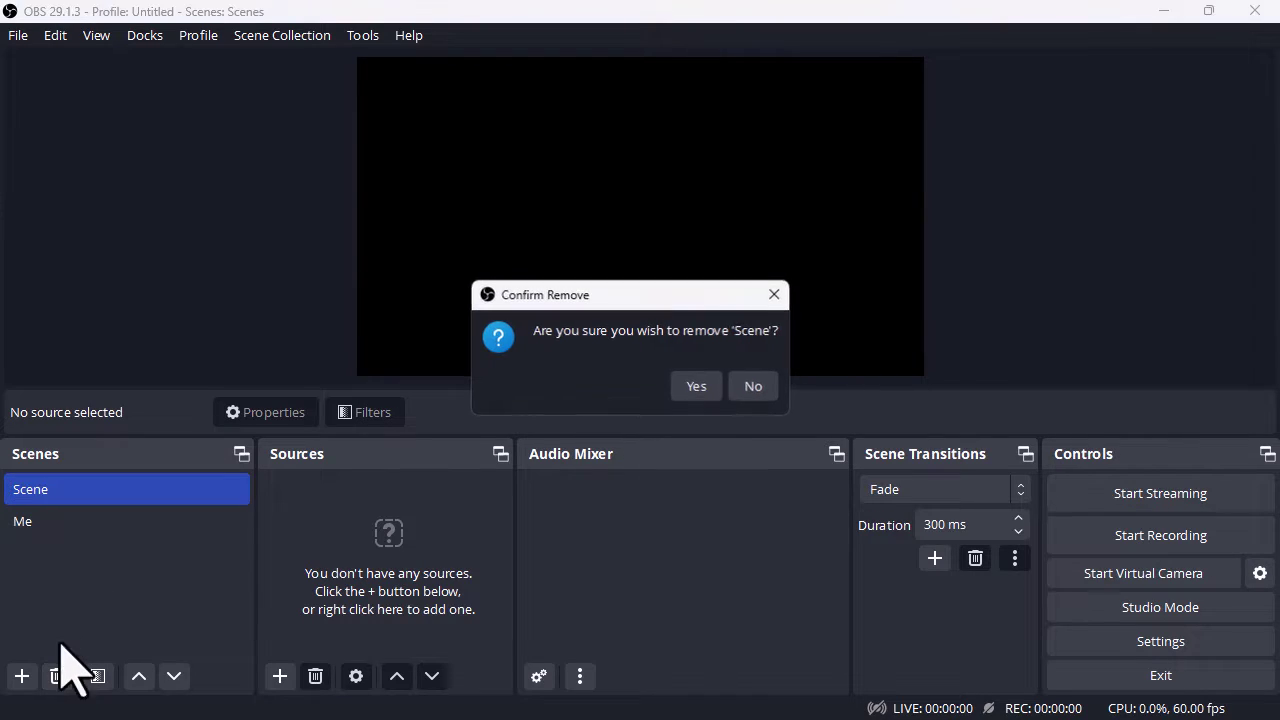
pyautogui.click(684, 386)
pyautogui.doubleClick(36, 490)
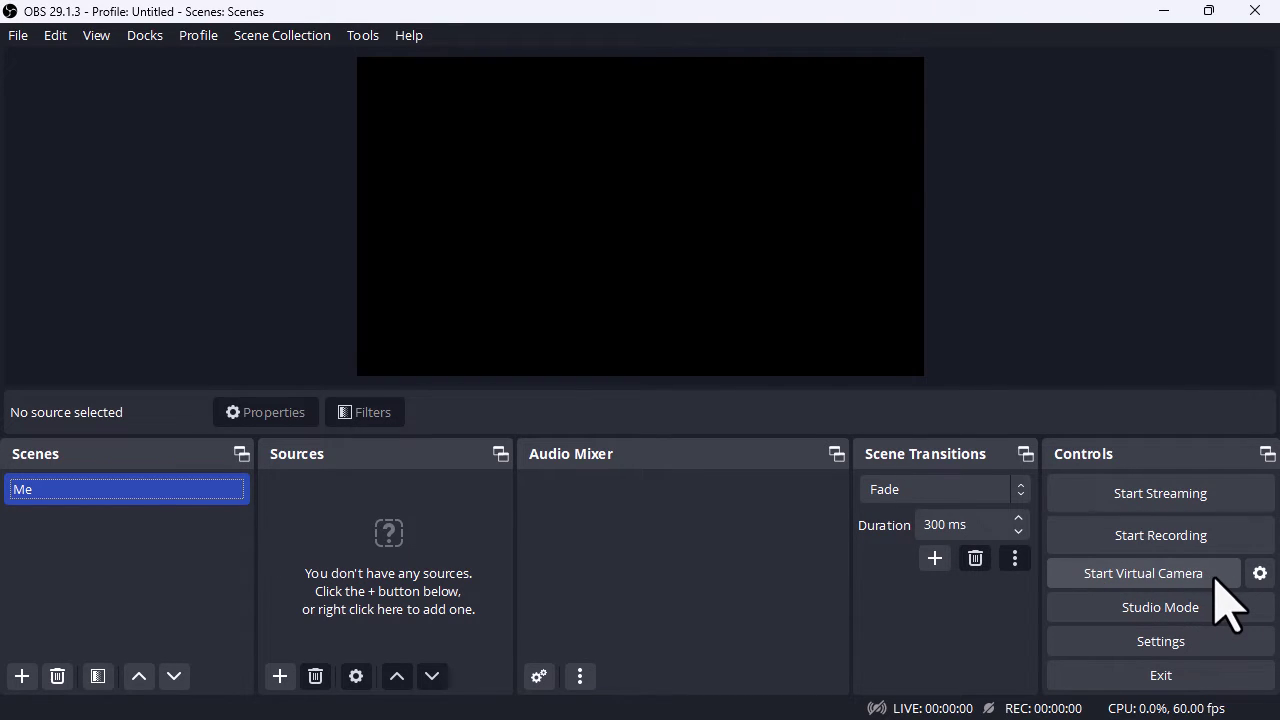
# Glance at the virtual camera settings without changes, then select the Me scene
pyautogui.click(1259, 575)
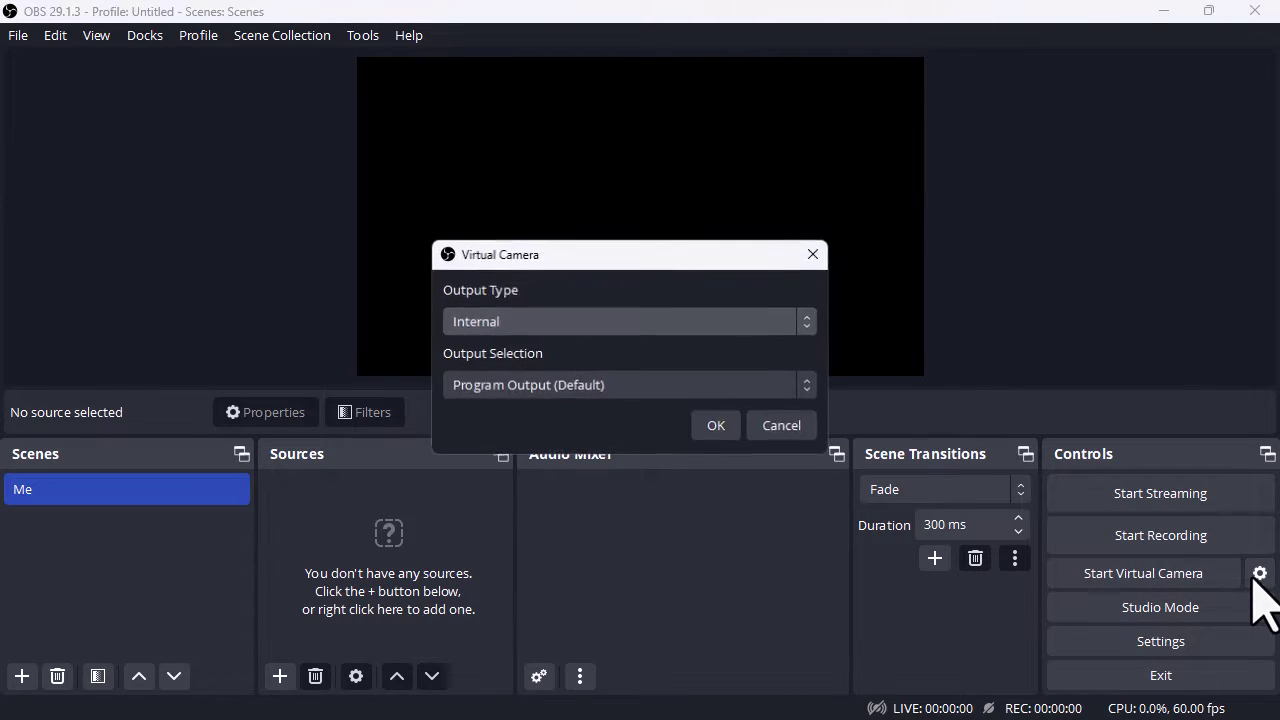
pyautogui.click(784, 426)
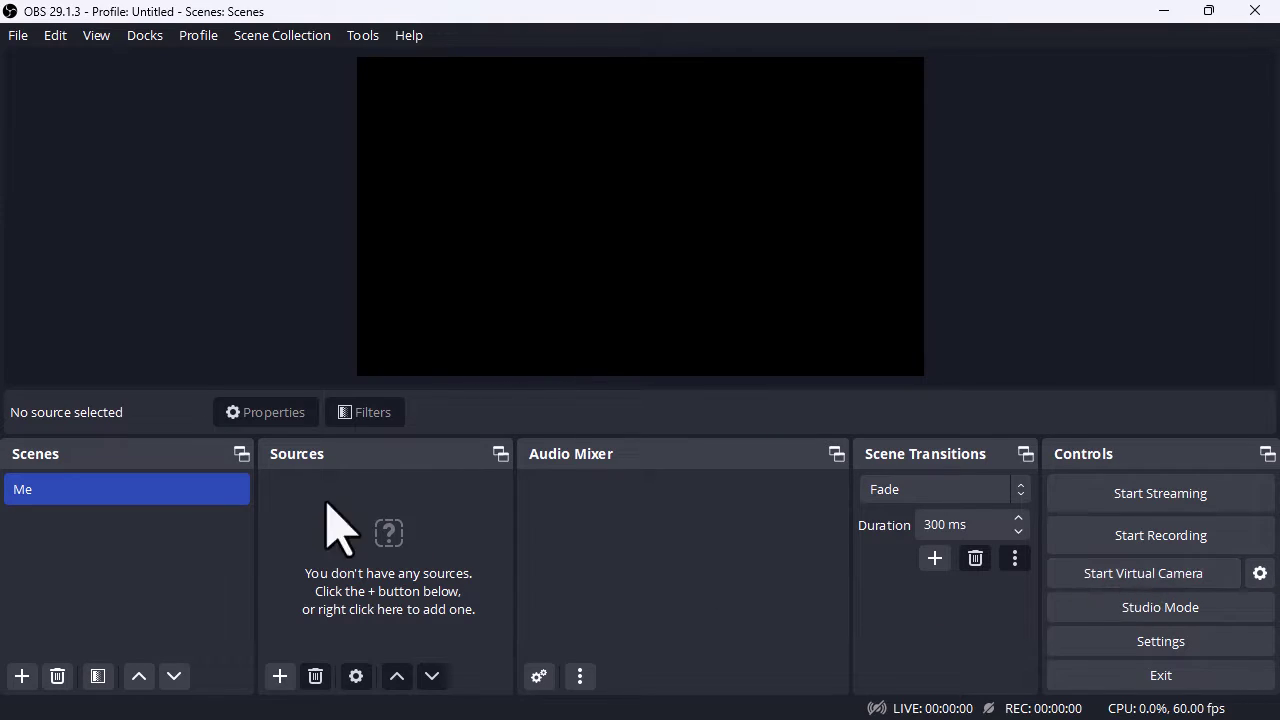
pyautogui.click(74, 487)
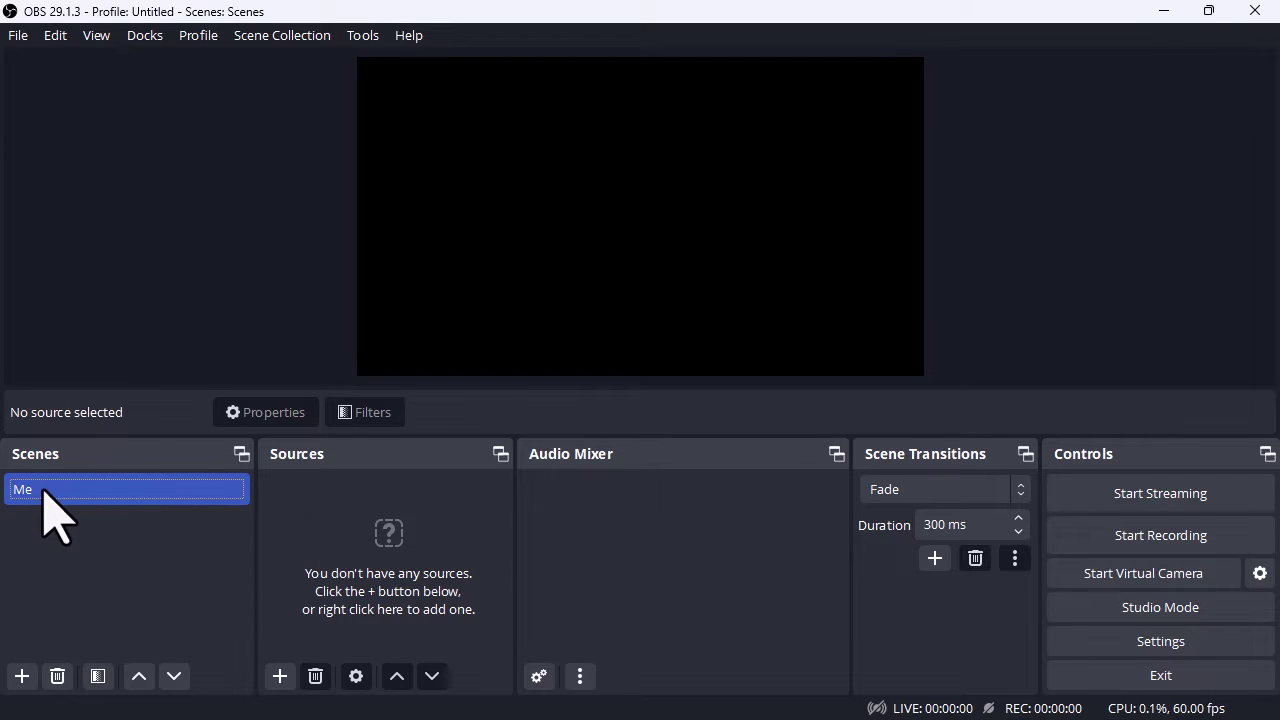
# Add a Video Capture Device source named Webcam 4K to the Me scene
pyautogui.click(323, 543)
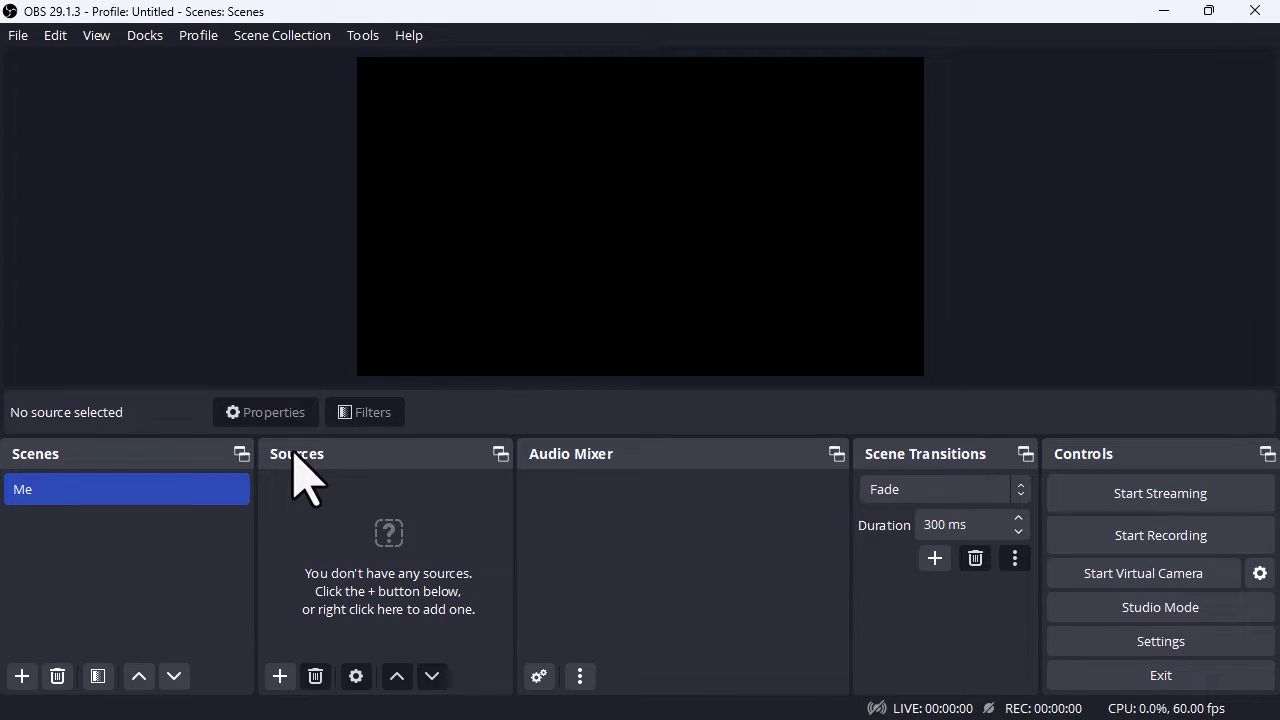
pyautogui.click(280, 676)
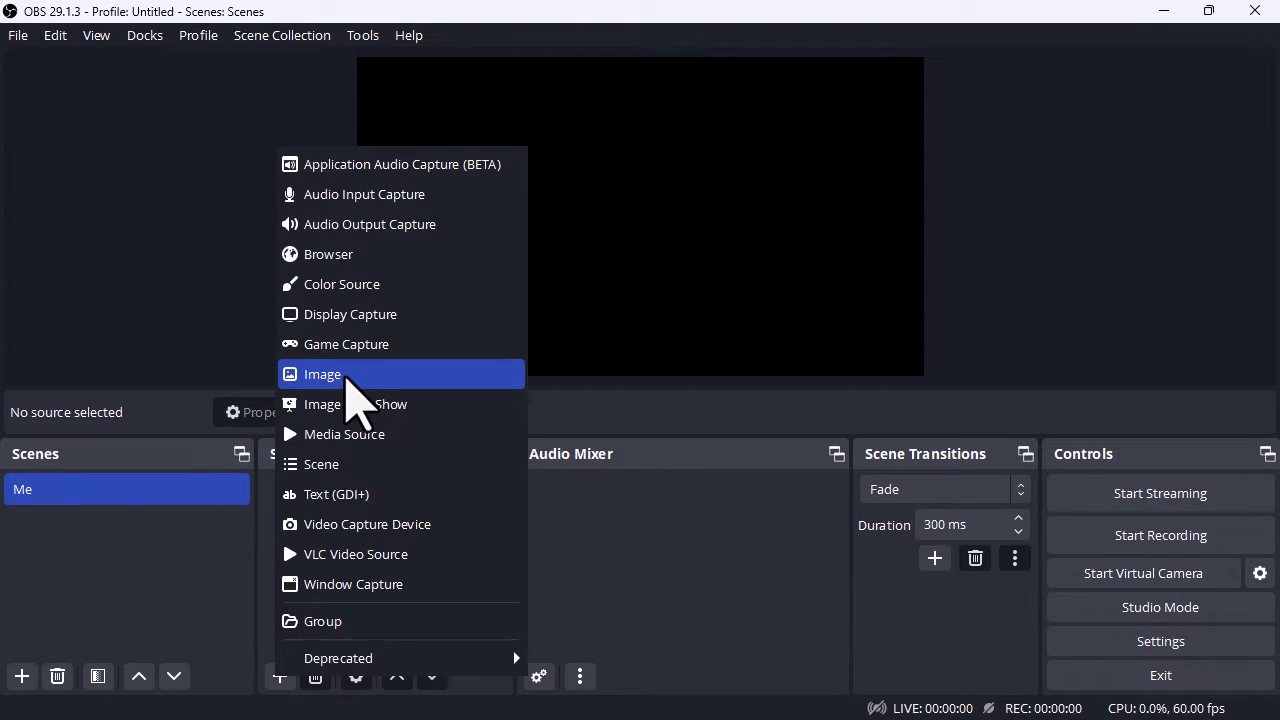
pyautogui.click(336, 524)
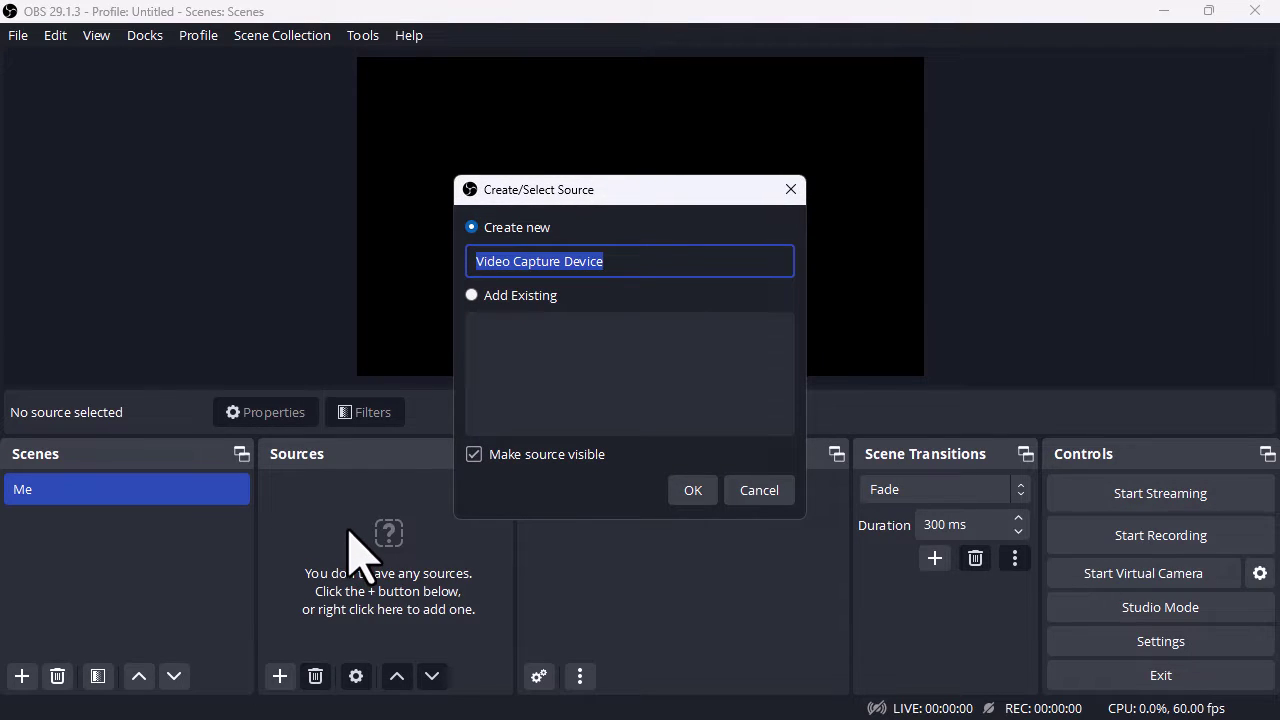
pyautogui.write('Webcam 4K')
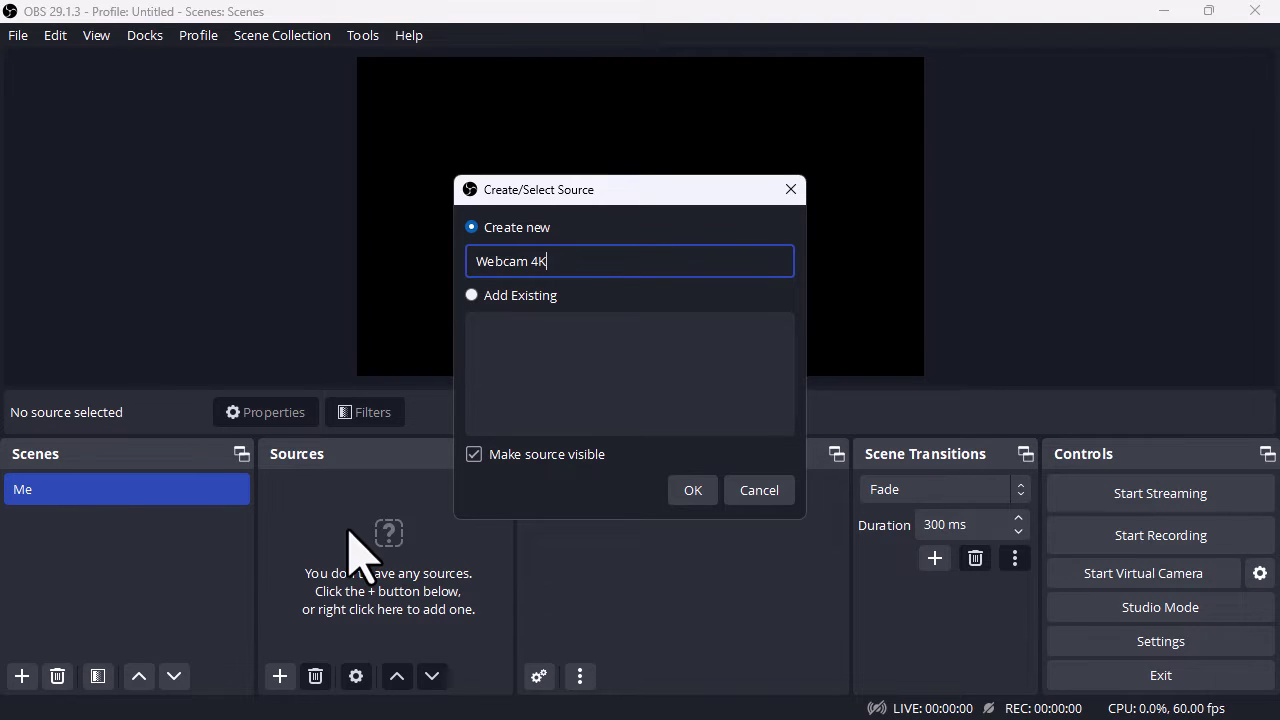
pyautogui.click(692, 488)
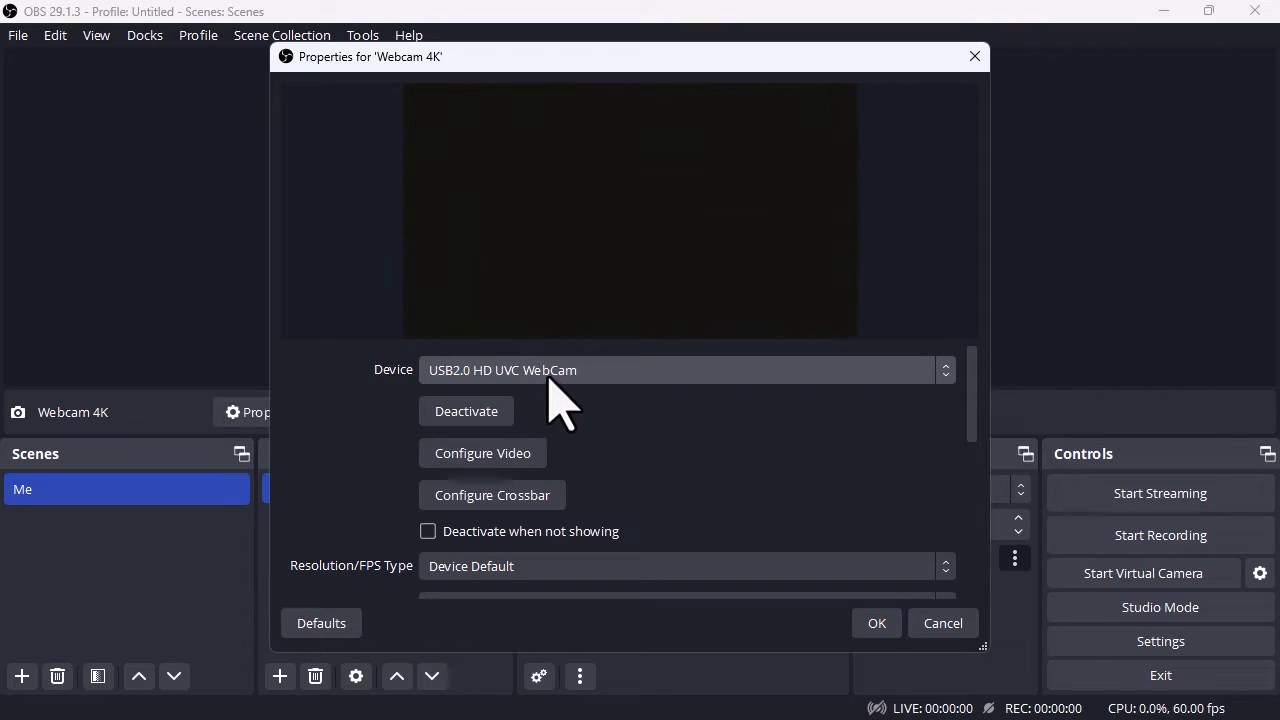
# Set the Webcam 4K device to the Logitech BRIO camera and apply
pyautogui.click(555, 375)
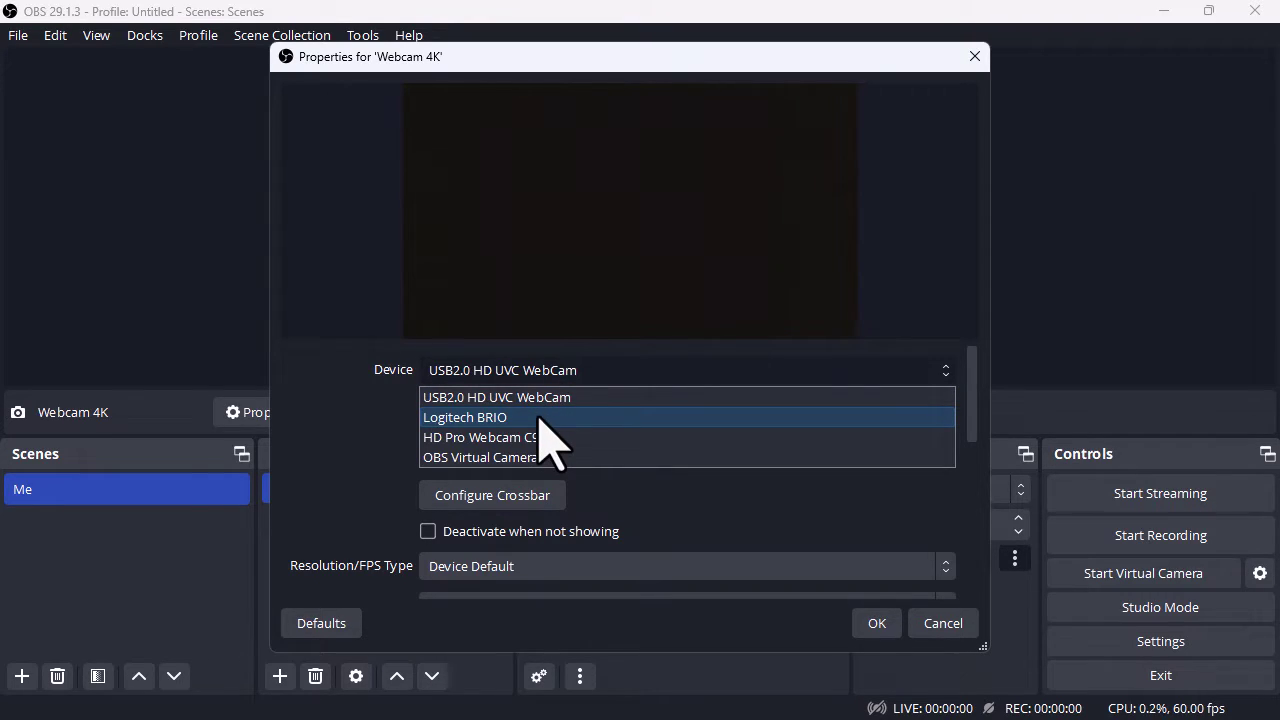
pyautogui.click(528, 437)
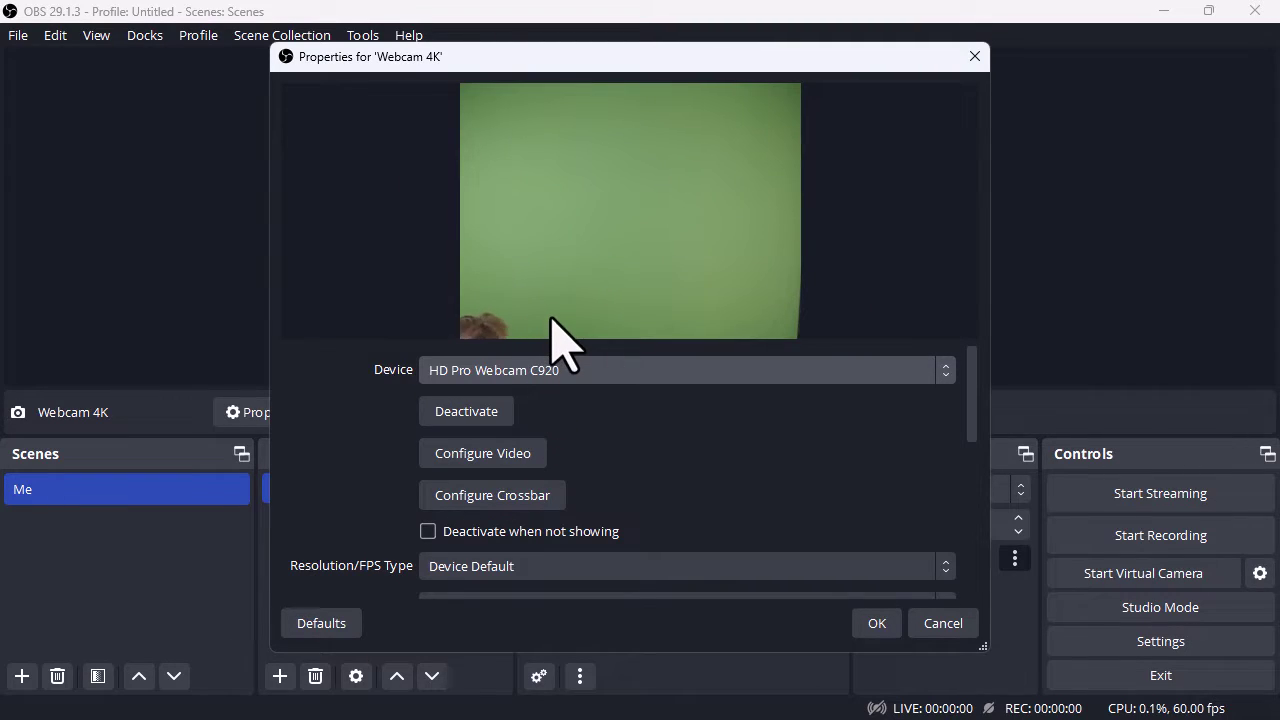
pyautogui.click(546, 368)
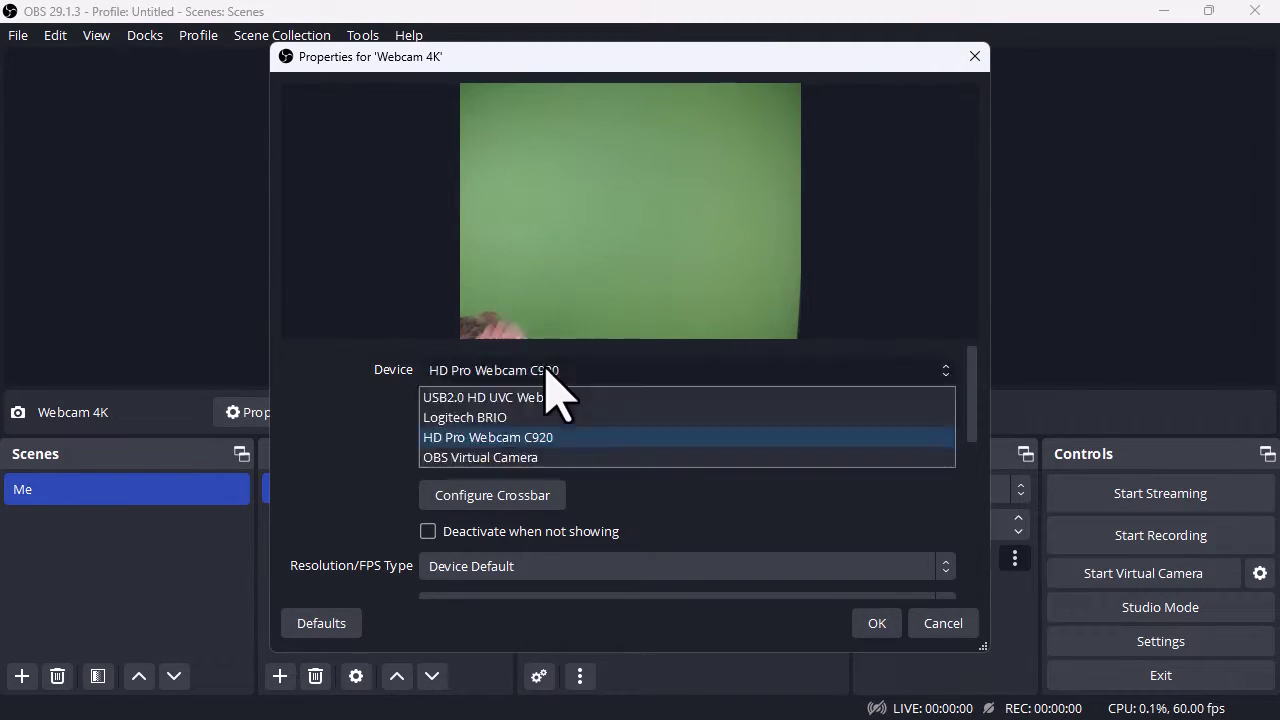
pyautogui.click(540, 418)
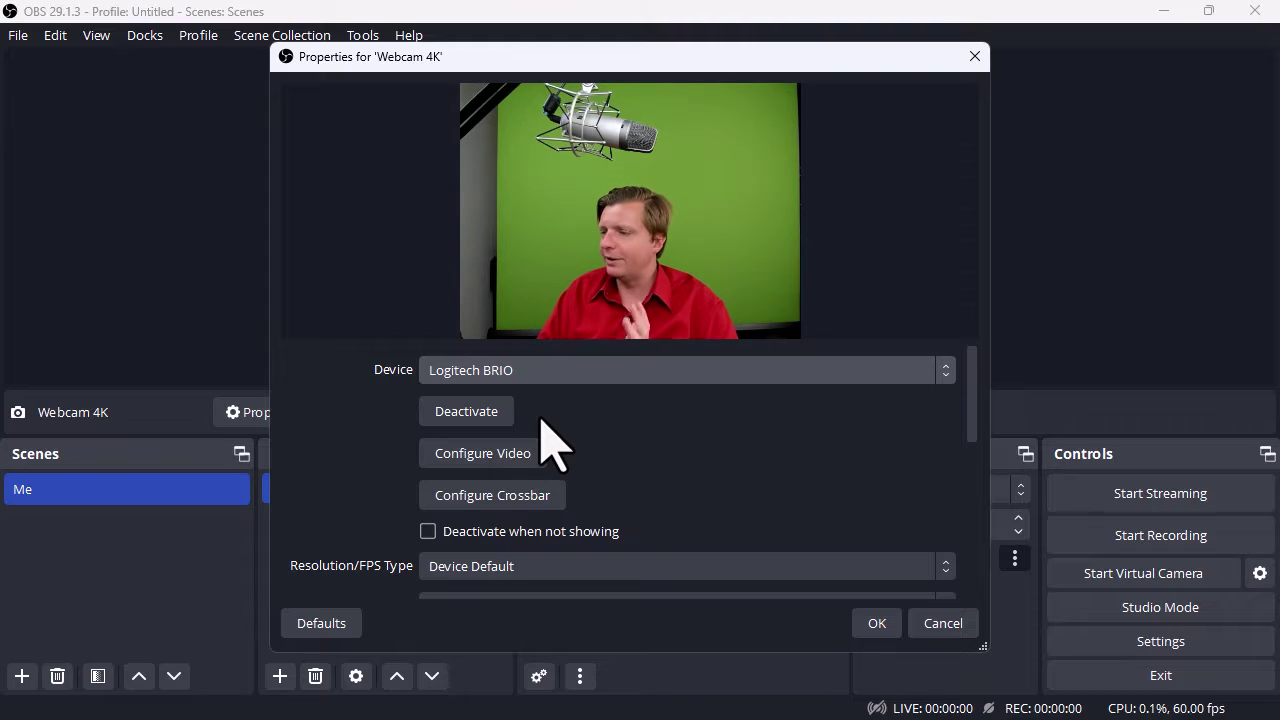
pyautogui.moveTo(968, 425)
pyautogui.mouseDown()
pyautogui.moveTo(962, 492)
pyautogui.moveTo(971, 366)
pyautogui.moveTo(975, 445)
pyautogui.mouseUp()
pyautogui.click(877, 623)
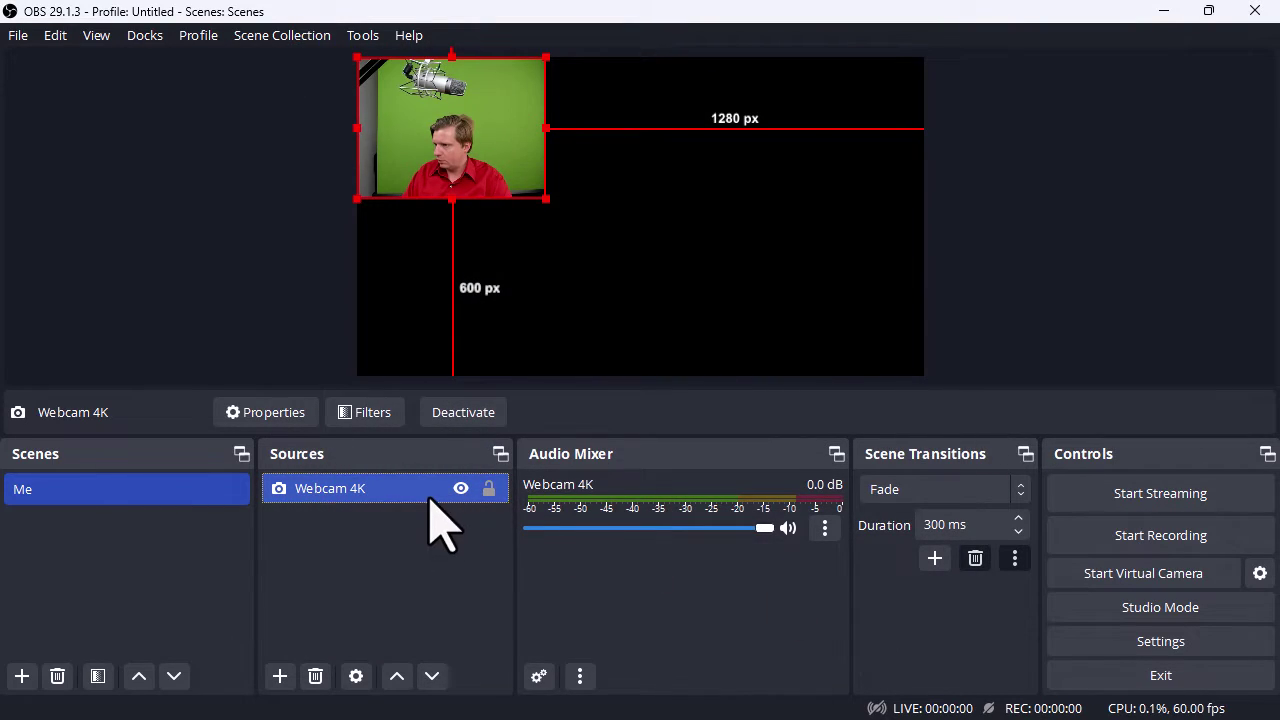
# Set the Webcam 4K Resolution/FPS Type to Custom
pyautogui.doubleClick(427, 498)
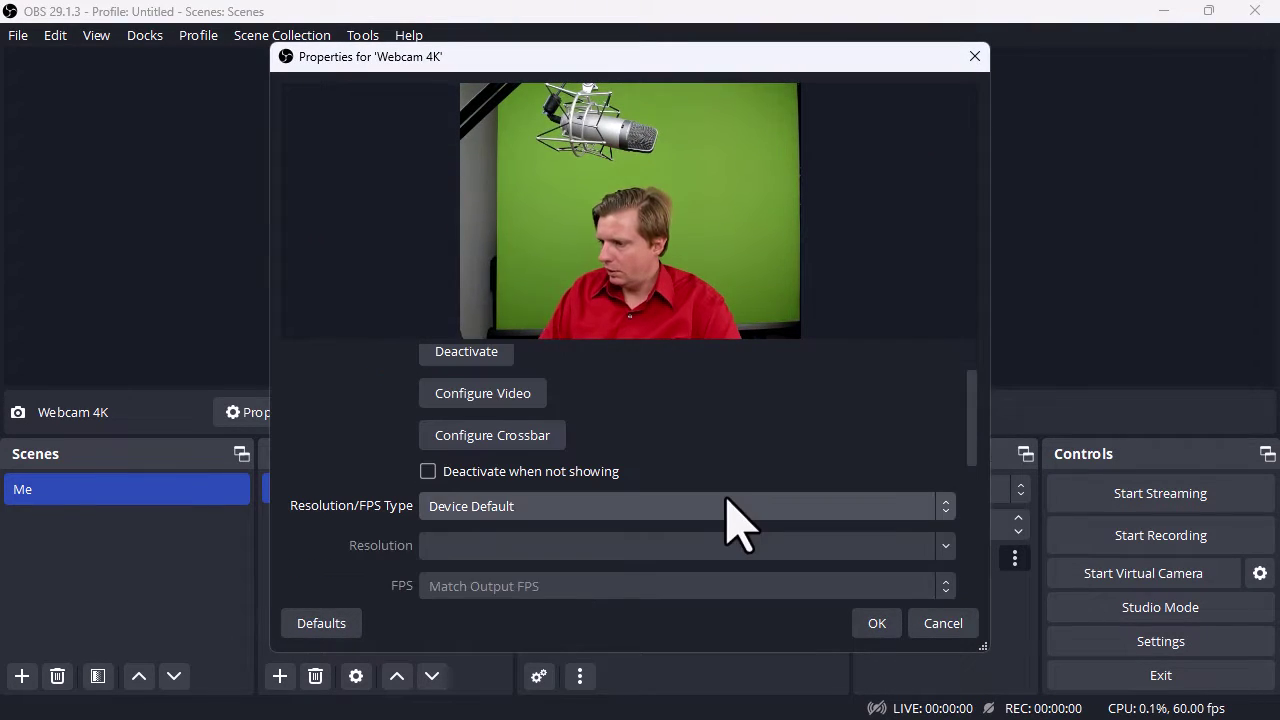
pyautogui.click(886, 508)
pyautogui.click(888, 512)
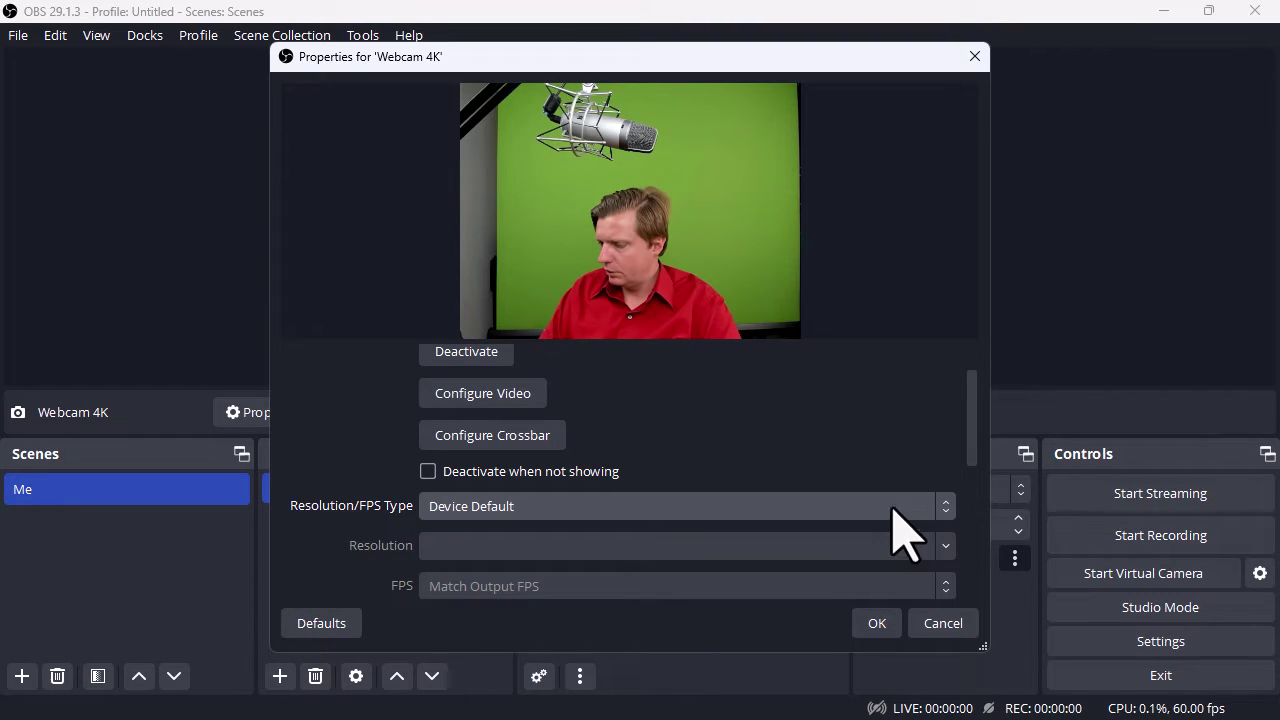
pyautogui.moveTo(974, 449); pyautogui.dragTo(969, 491)
pyautogui.click(868, 388)
pyautogui.click(858, 428)
# Choose 2560x1440 resolution with Highest FPS and apply the properties
pyautogui.click(940, 420)
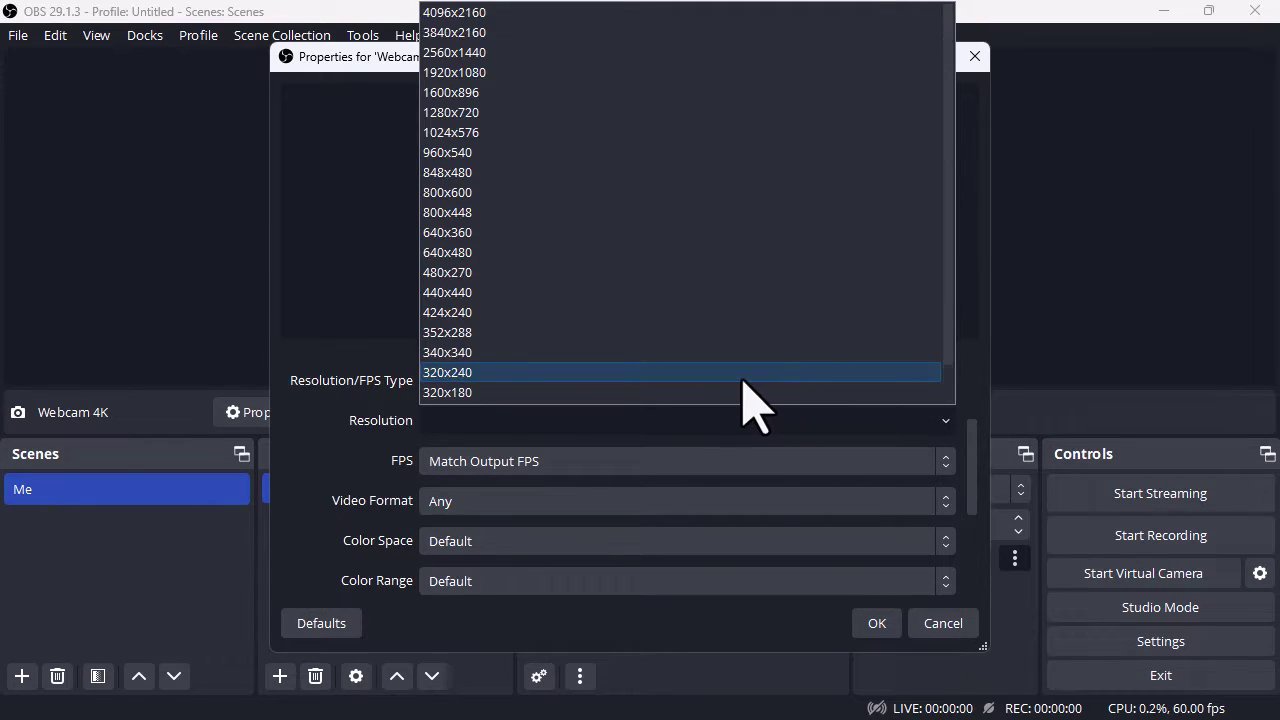
pyautogui.click(457, 14)
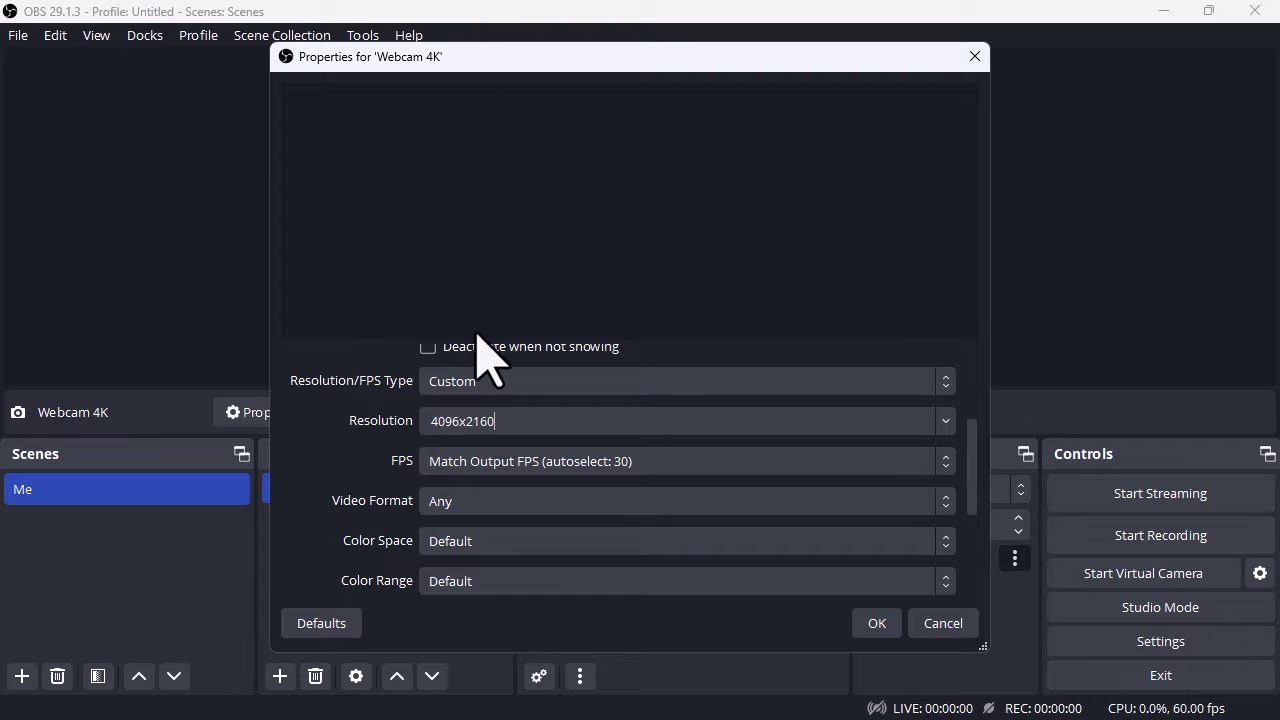
pyautogui.click(946, 462)
pyautogui.click(854, 505)
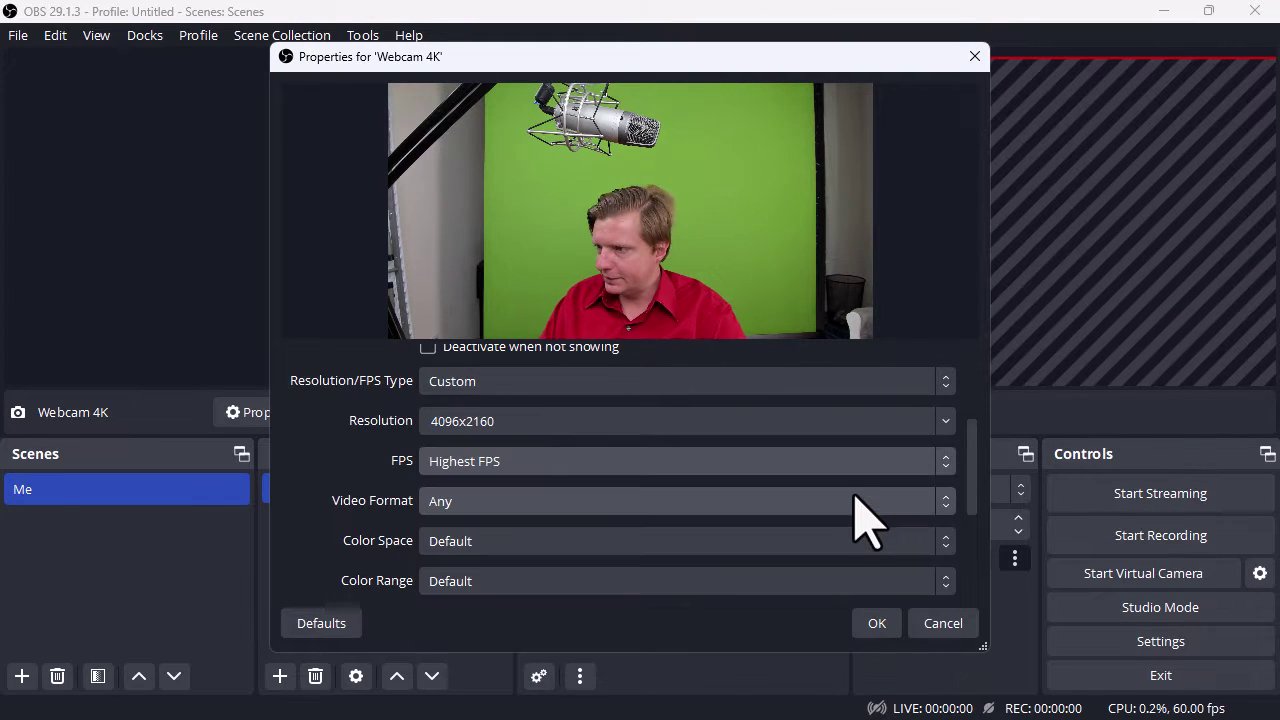
pyautogui.click(940, 423)
pyautogui.click(643, 31)
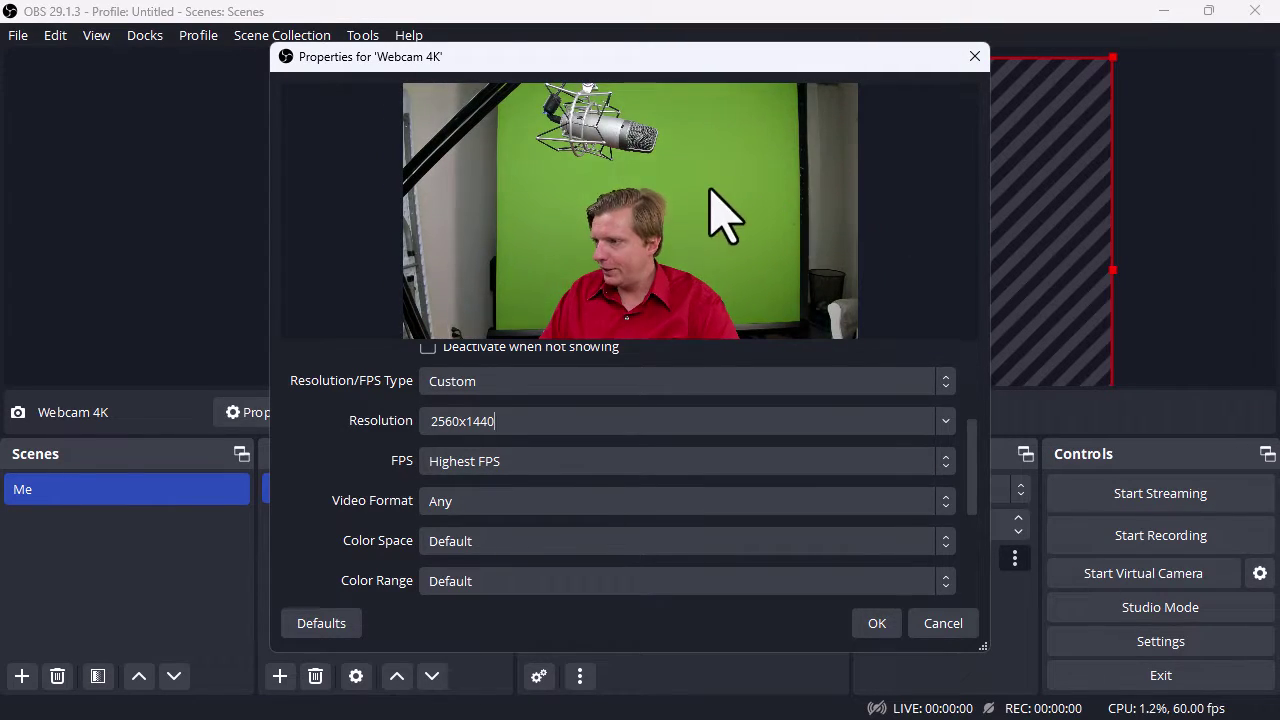
pyautogui.click(872, 625)
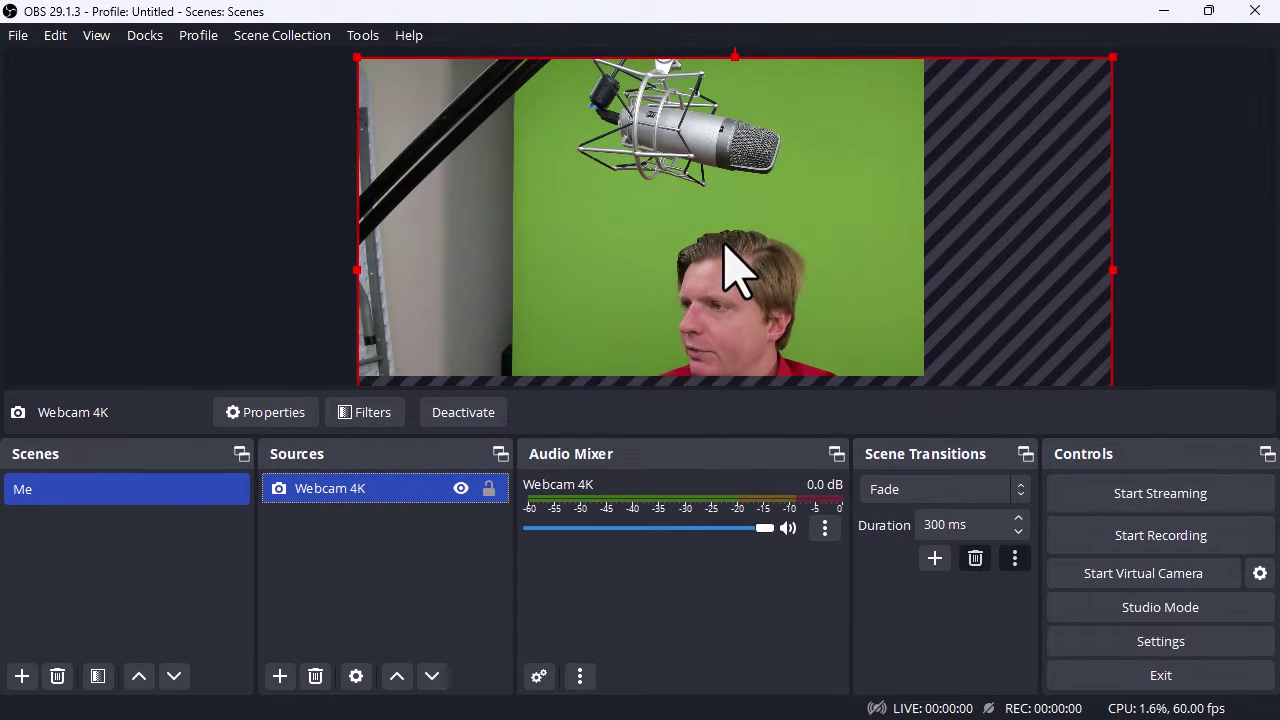
# Reposition and resize the webcam image on the canvas
pyautogui.moveTo(724, 247); pyautogui.dragTo(600, 243)
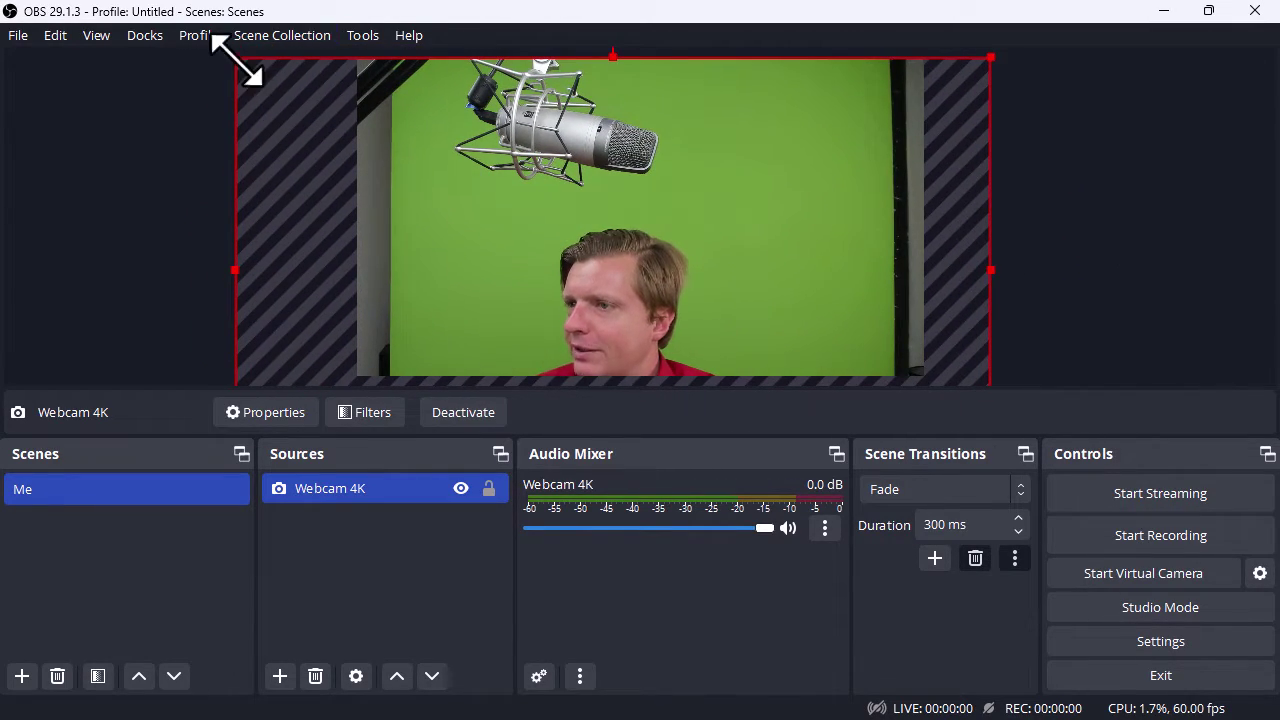
pyautogui.moveTo(243, 64); pyautogui.dragTo(204, 58)
pyautogui.moveTo(540, 270); pyautogui.dragTo(651, 205)
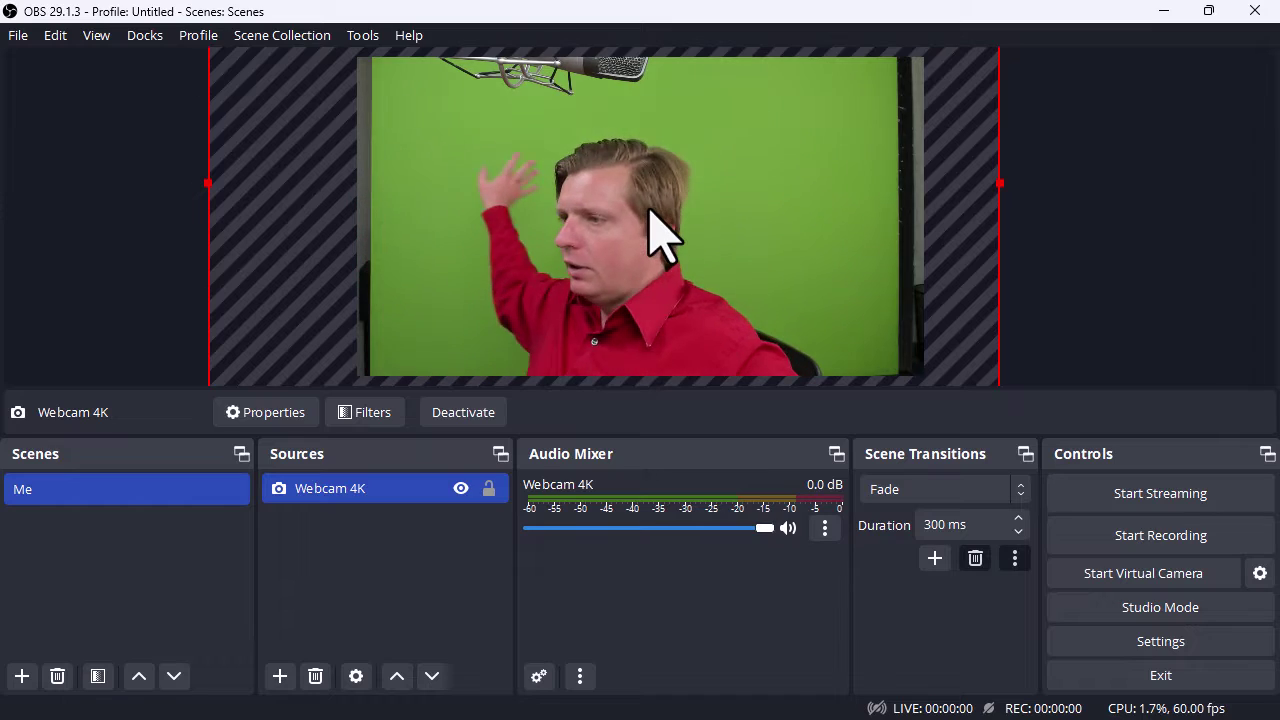
pyautogui.moveTo(640, 206)
pyautogui.mouseDown()
pyautogui.moveTo(620, 245)
pyautogui.moveTo(634, 171)
pyautogui.moveTo(643, 203)
pyautogui.mouseUp()
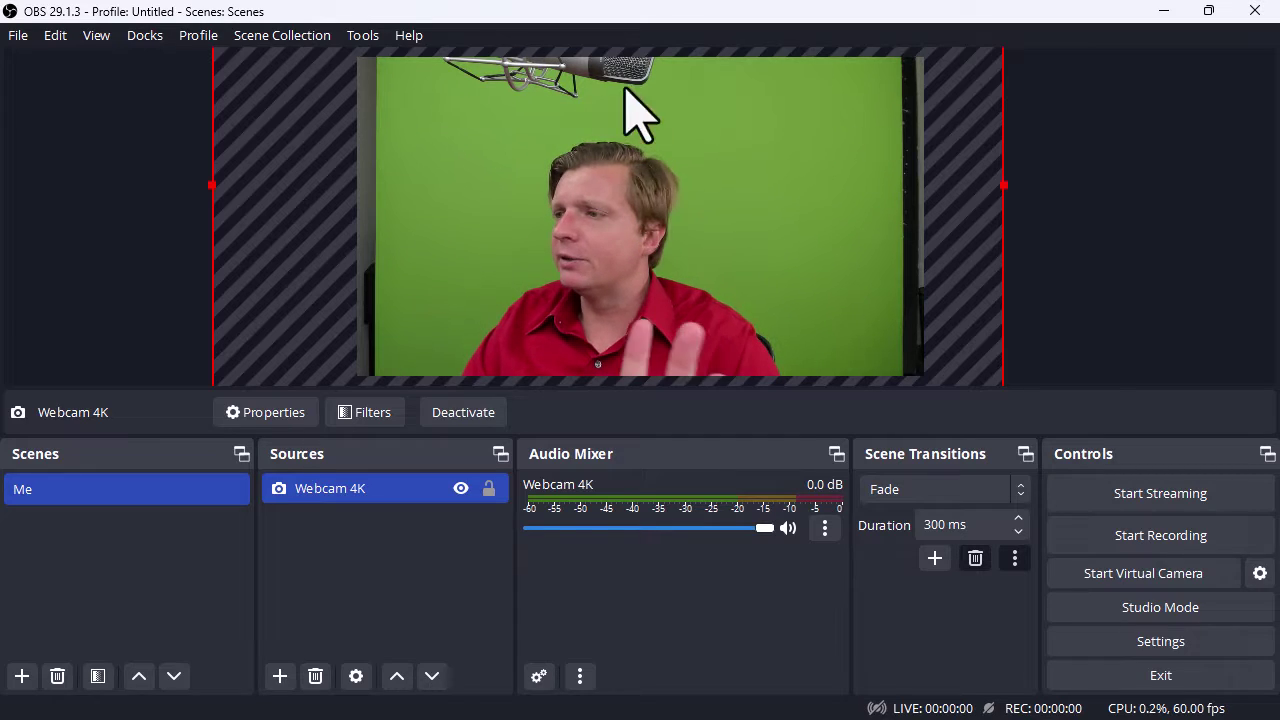
pyautogui.moveTo(1006, 186); pyautogui.dragTo(889, 200)
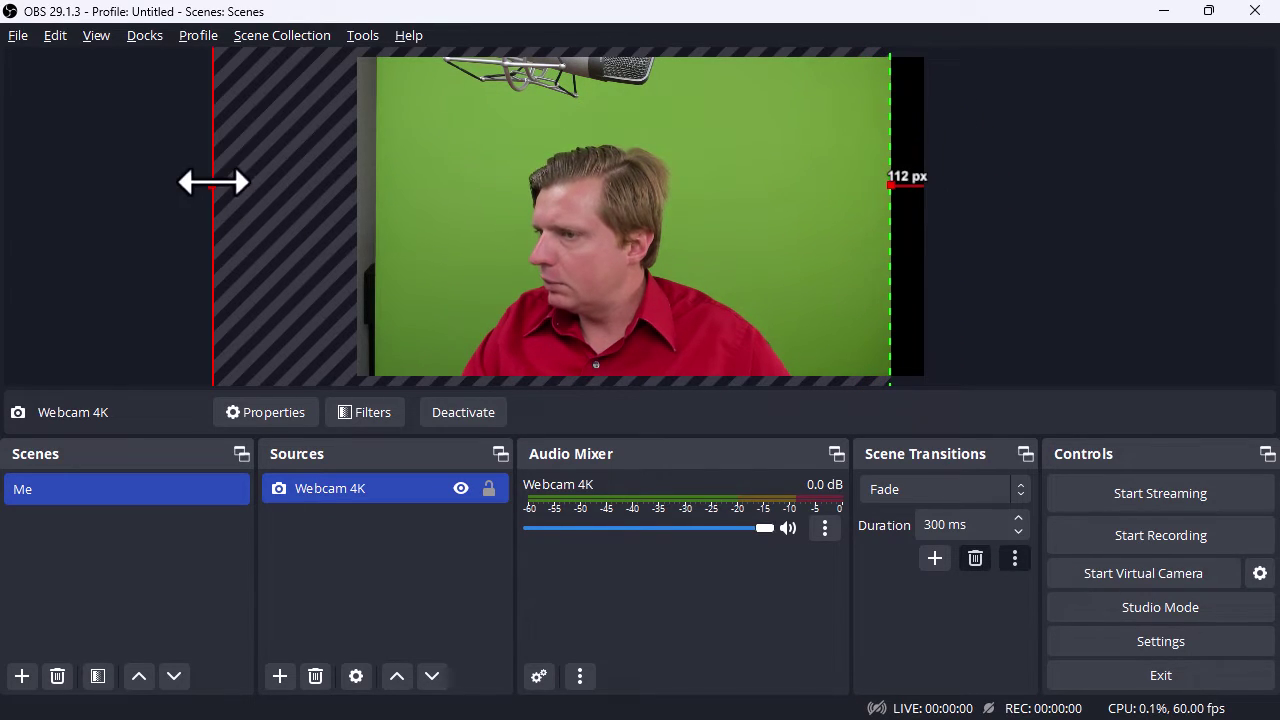
# Crop the room off the webcam image's left, top and bottom edges
pyautogui.moveTo(213, 181); pyautogui.dragTo(397, 182)
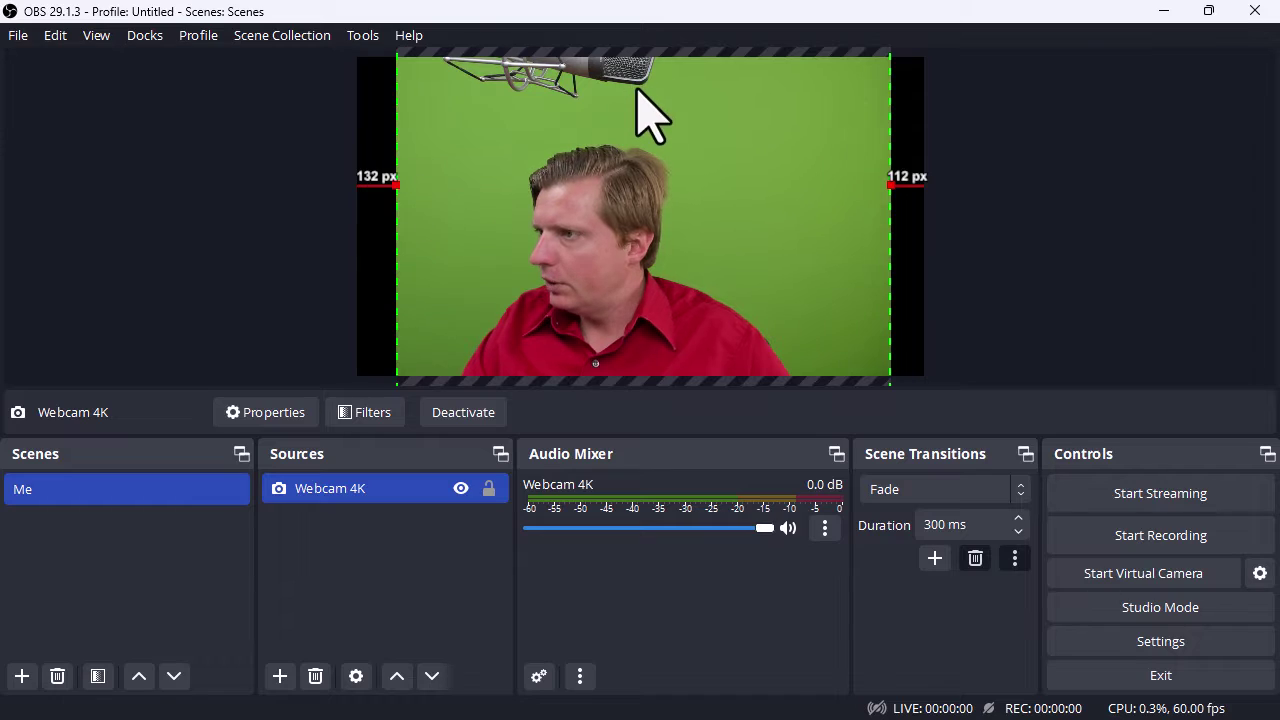
pyautogui.moveTo(654, 123); pyautogui.dragTo(651, 229)
pyautogui.moveTo(631, 83); pyautogui.dragTo(648, 120)
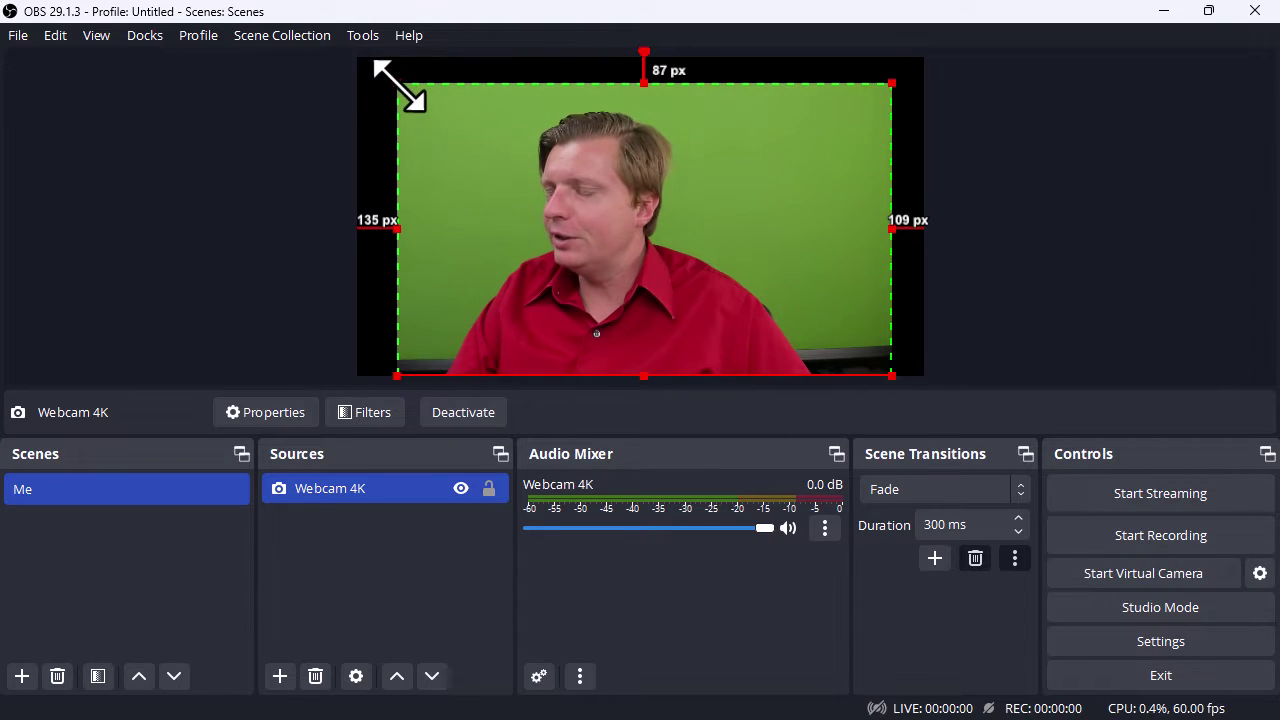
pyautogui.moveTo(398, 84)
pyautogui.mouseDown()
pyautogui.moveTo(320, 52)
pyautogui.moveTo(393, 80)
pyautogui.mouseUp()
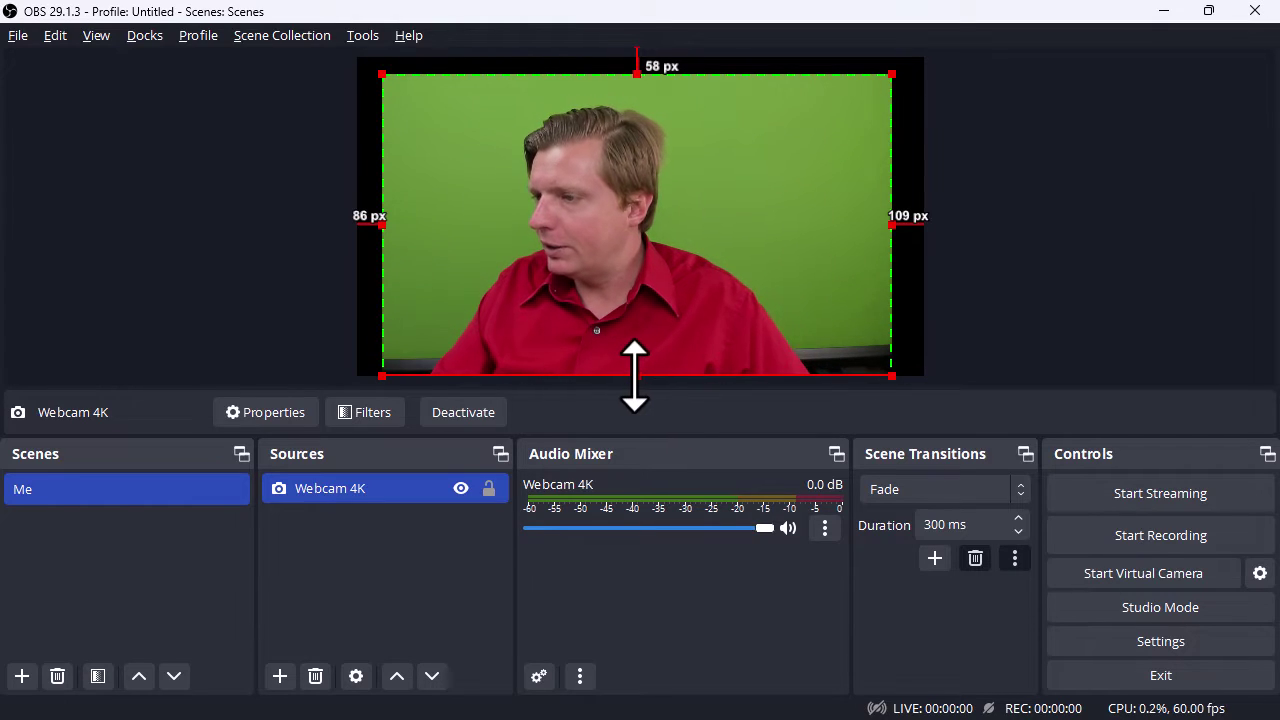
pyautogui.moveTo(634, 363); pyautogui.dragTo(636, 340)
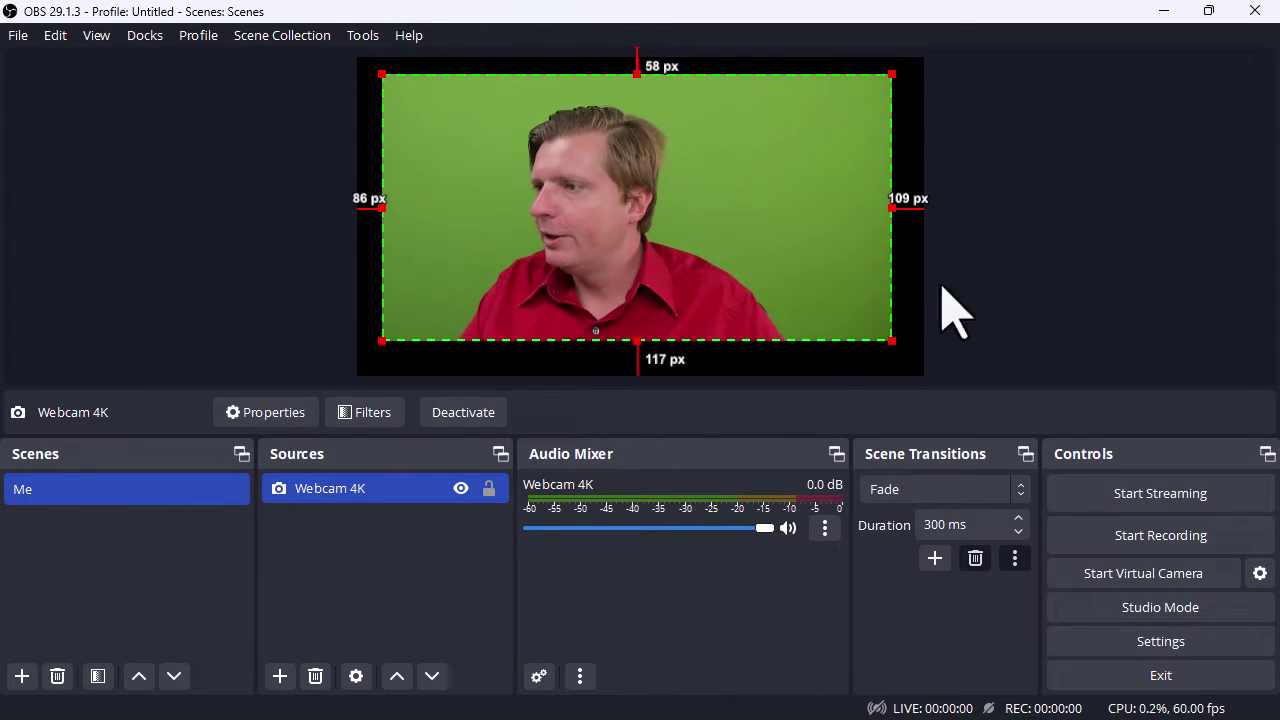
# Move the cropped feed and stretch it across the full canvas width
pyautogui.click(920, 264)
pyautogui.moveTo(760, 249); pyautogui.dragTo(701, 211)
pyautogui.moveTo(865, 335)
pyautogui.mouseDown()
pyautogui.moveTo(921, 373)
pyautogui.moveTo(871, 336)
pyautogui.mouseUp()
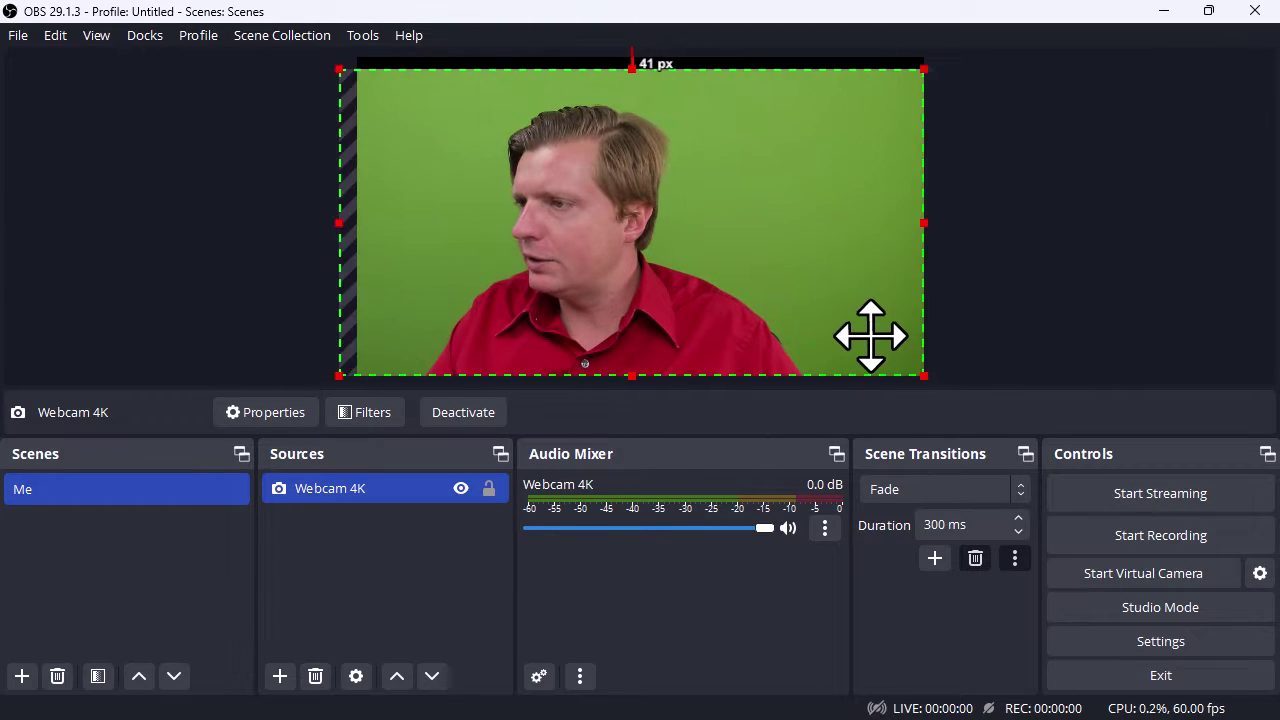
pyautogui.click(1106, 268)
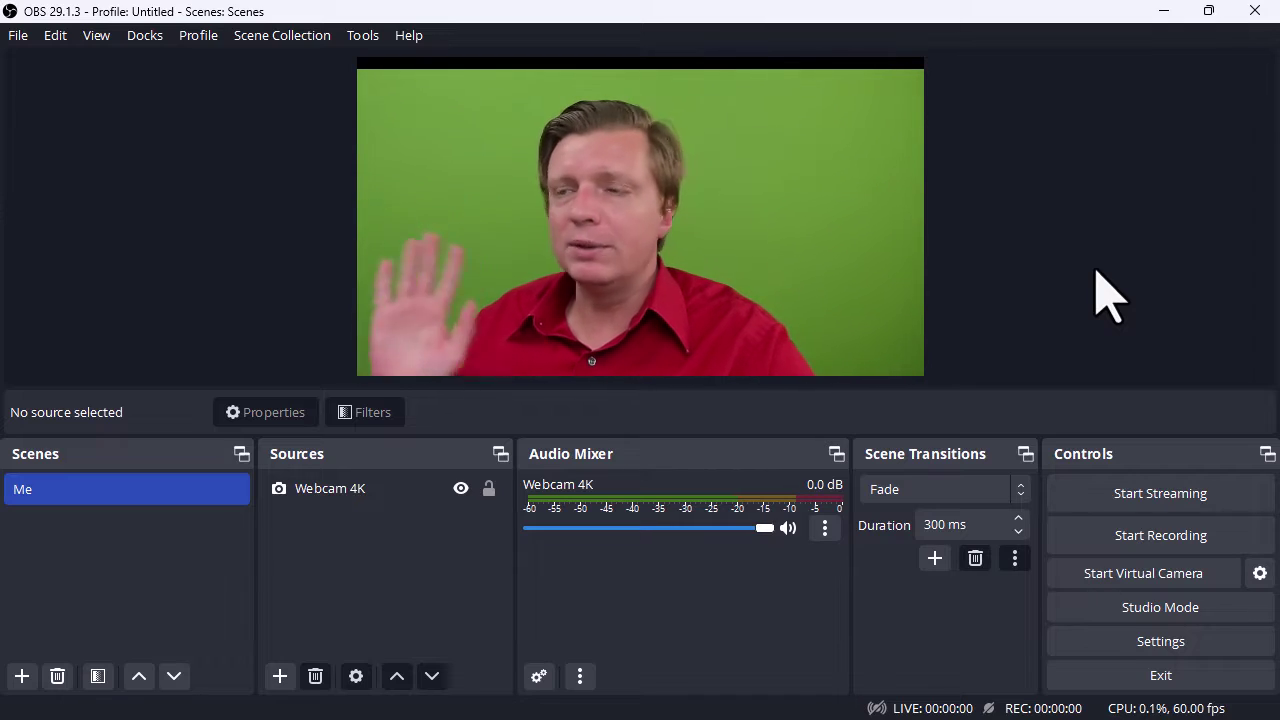
# Review the General settings page, then bring up the Webcam 4K source's context menu
pyautogui.click(1110, 650)
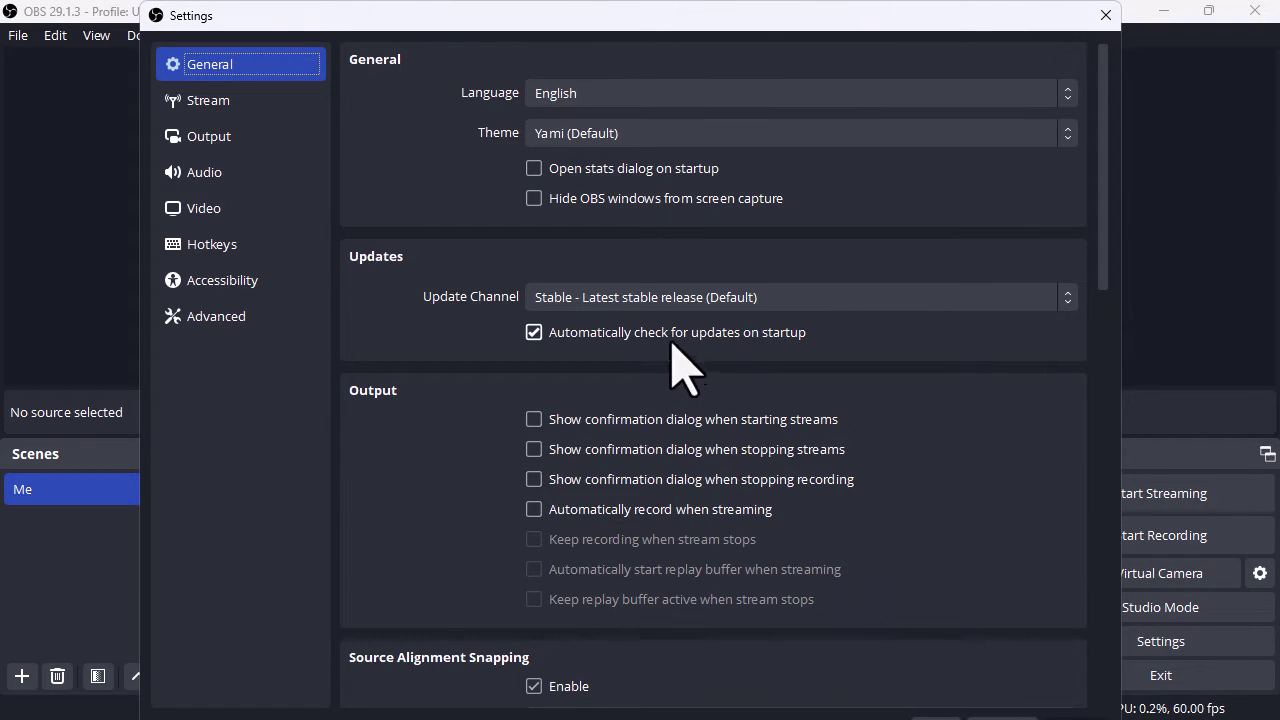
pyautogui.moveTo(1096, 178); pyautogui.dragTo(900, 172)
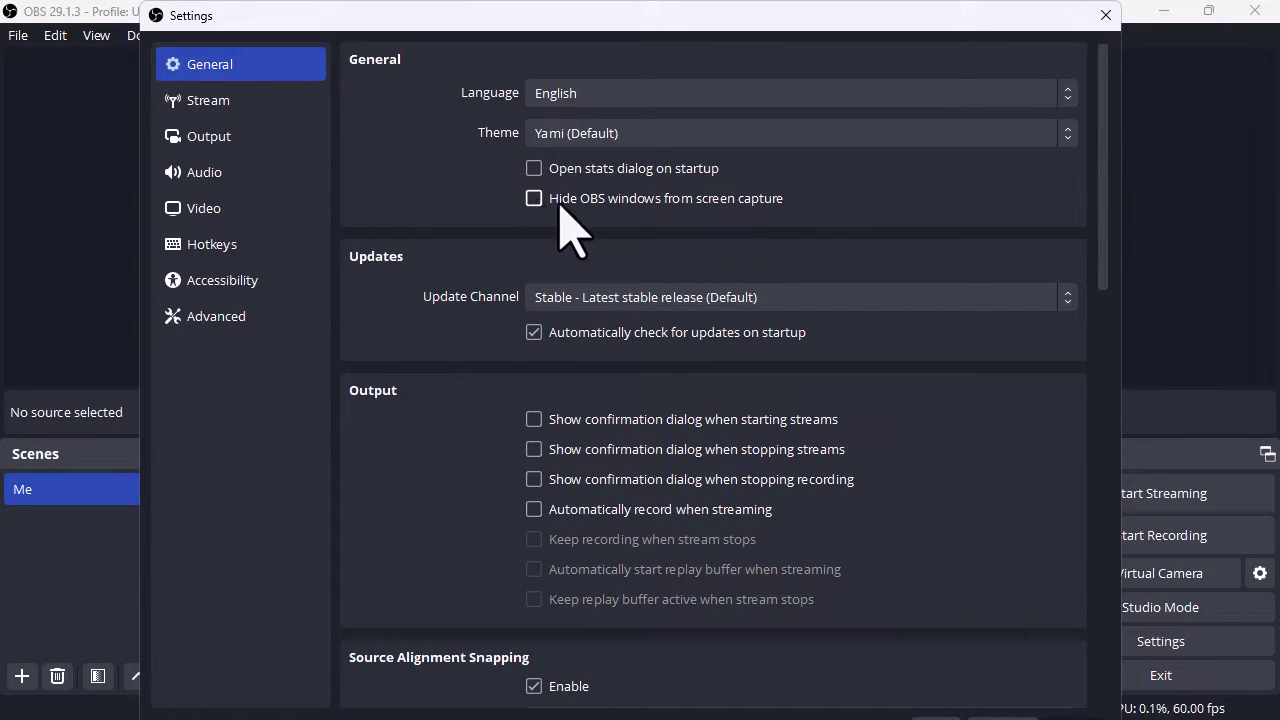
pyautogui.click(1105, 15)
pyautogui.click(380, 500)
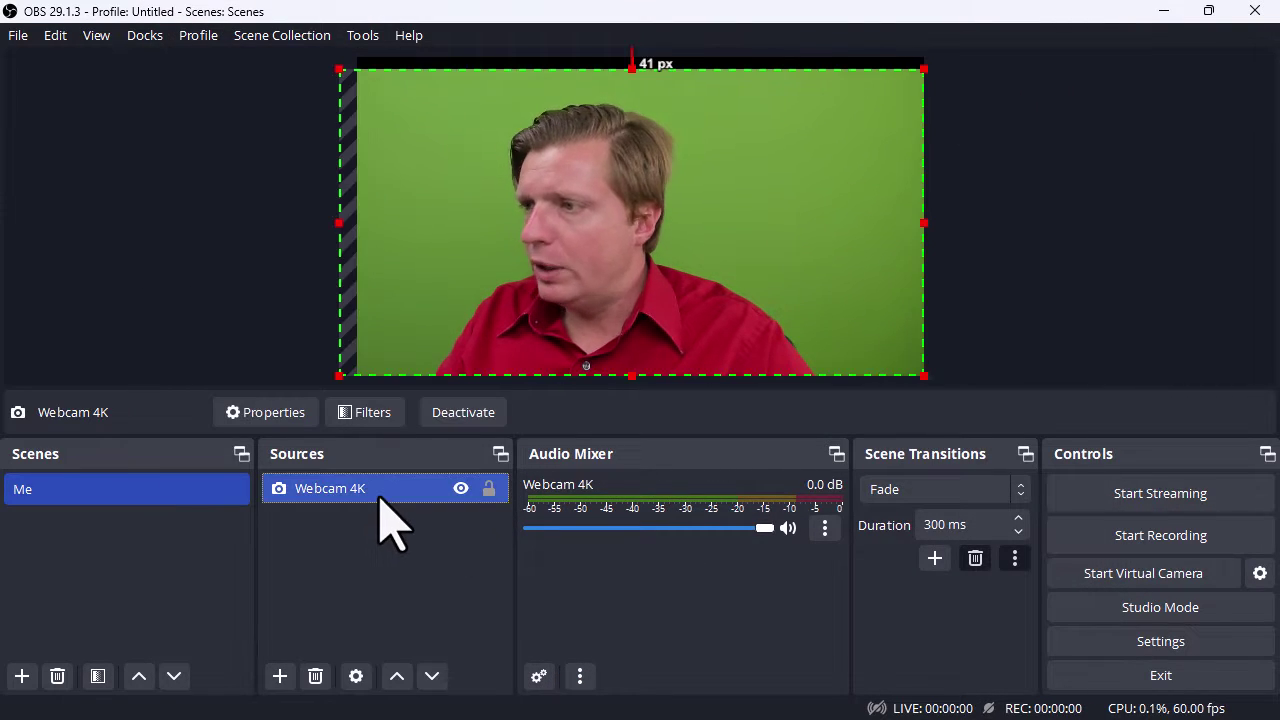
pyautogui.rightClick(362, 500)
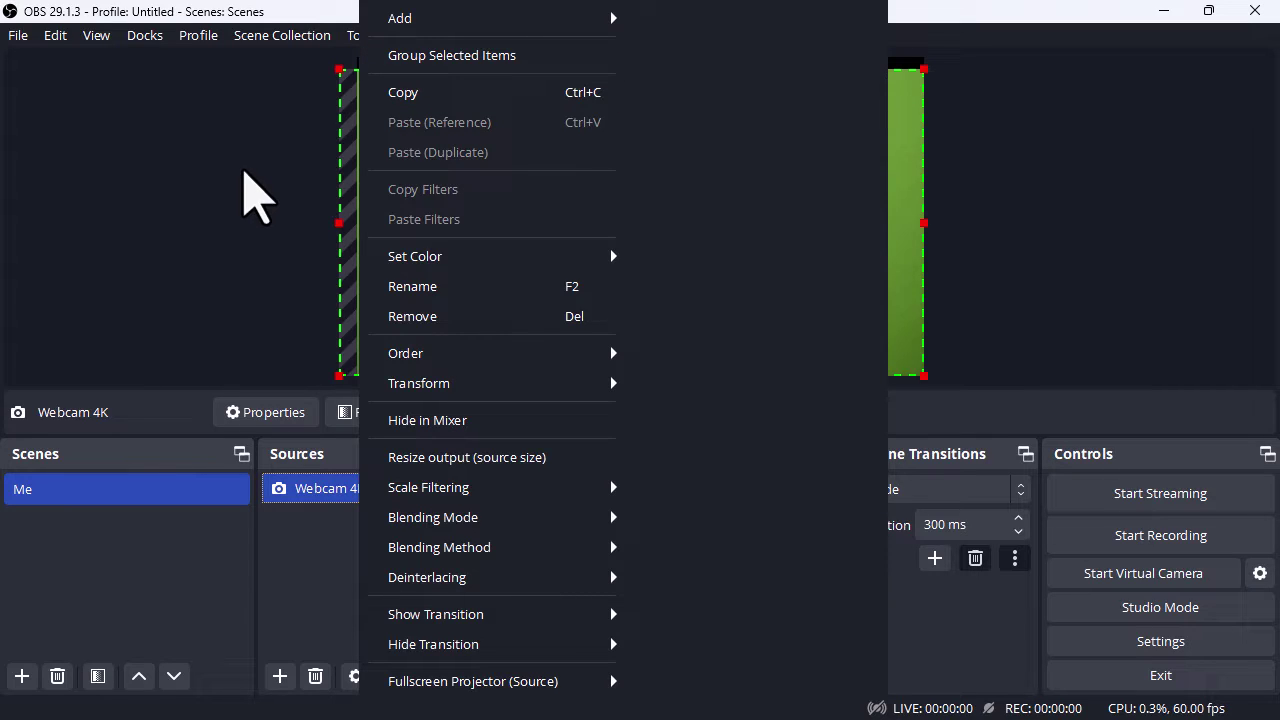
# Move the OBS window up and right, then reopen Webcam 4K's context menu in Sources
pyautogui.click(245, 175)
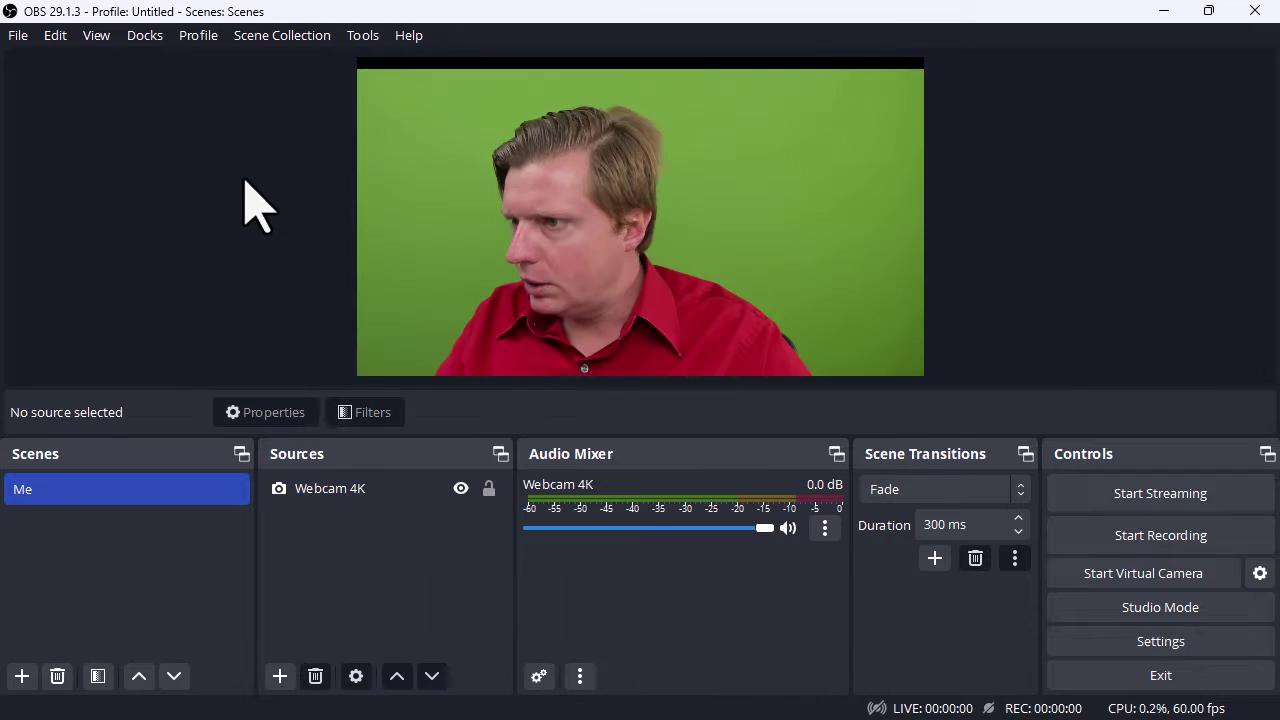
pyautogui.doubleClick(343, 488)
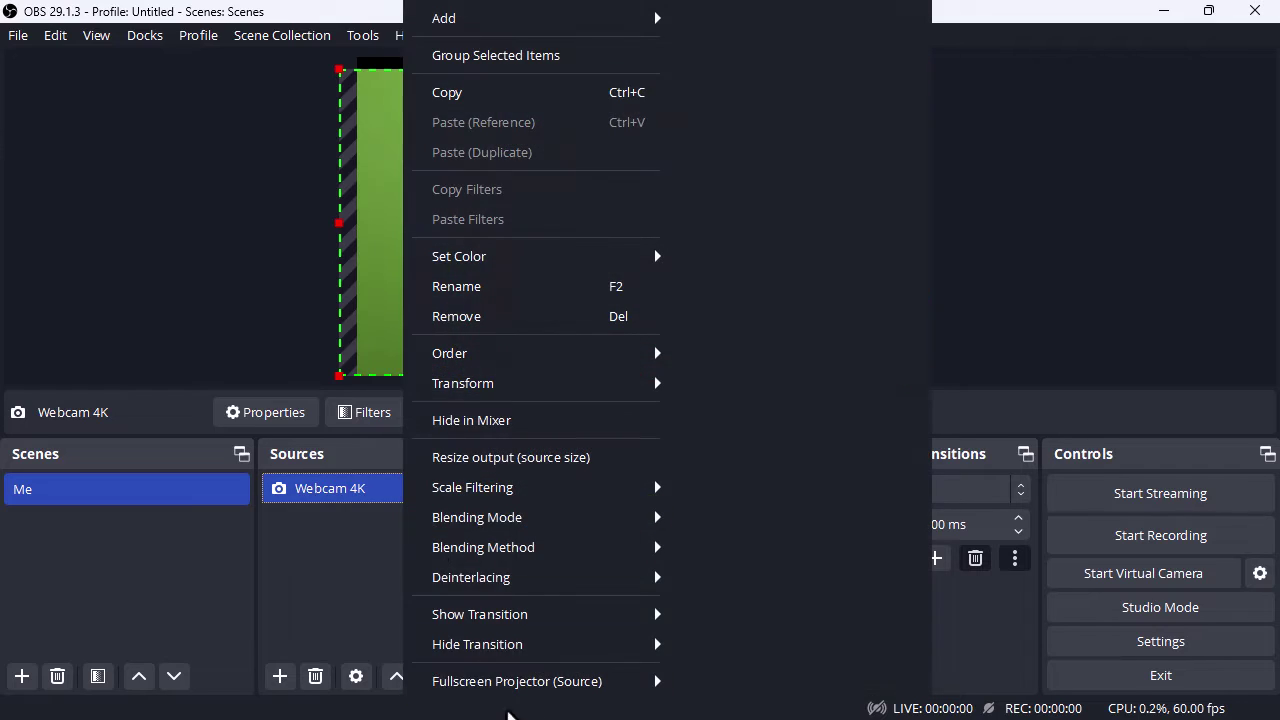
pyautogui.press('Escape')
pyautogui.rightClick(427, 490)
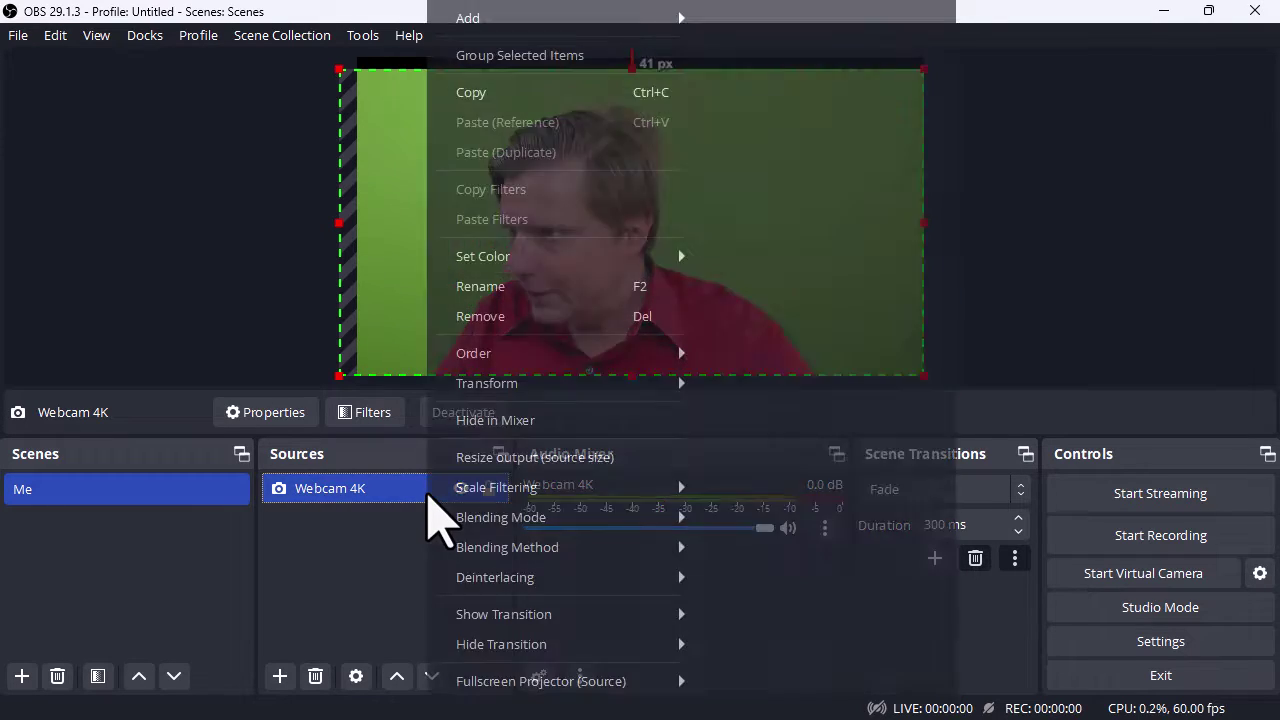
pyautogui.press('Escape')
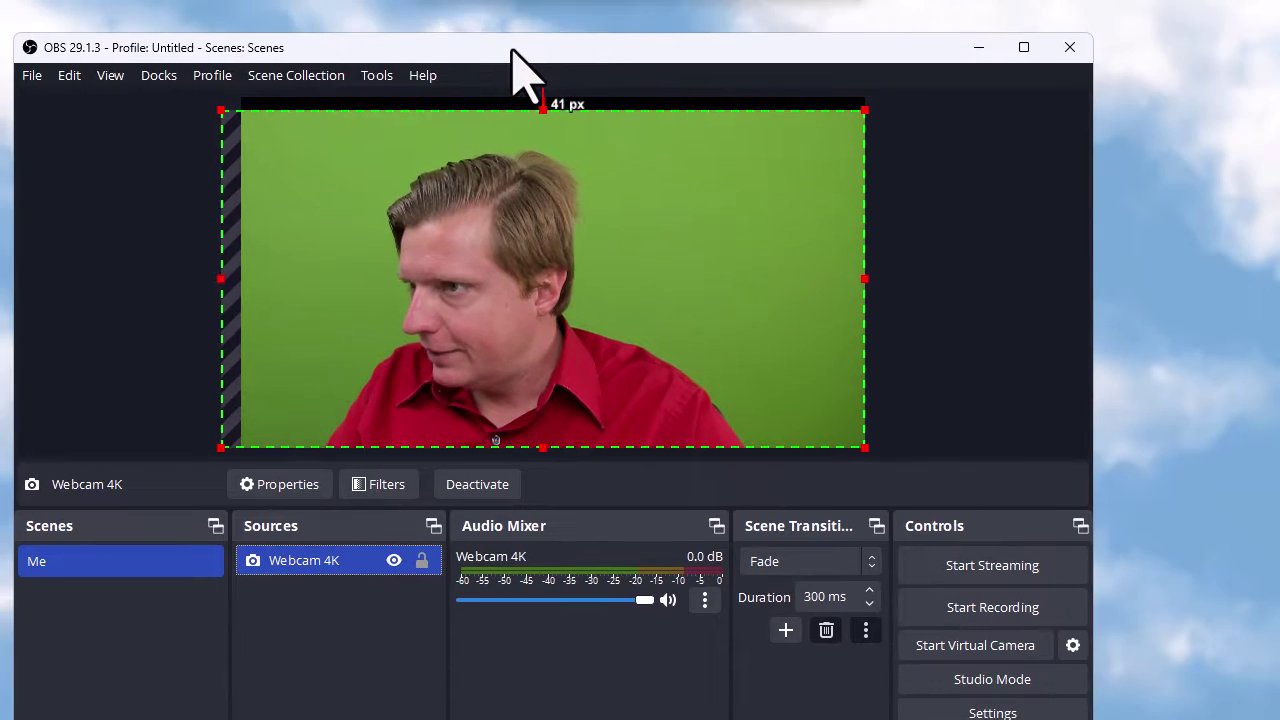
pyautogui.moveTo(511, 47); pyautogui.dragTo(538, 28)
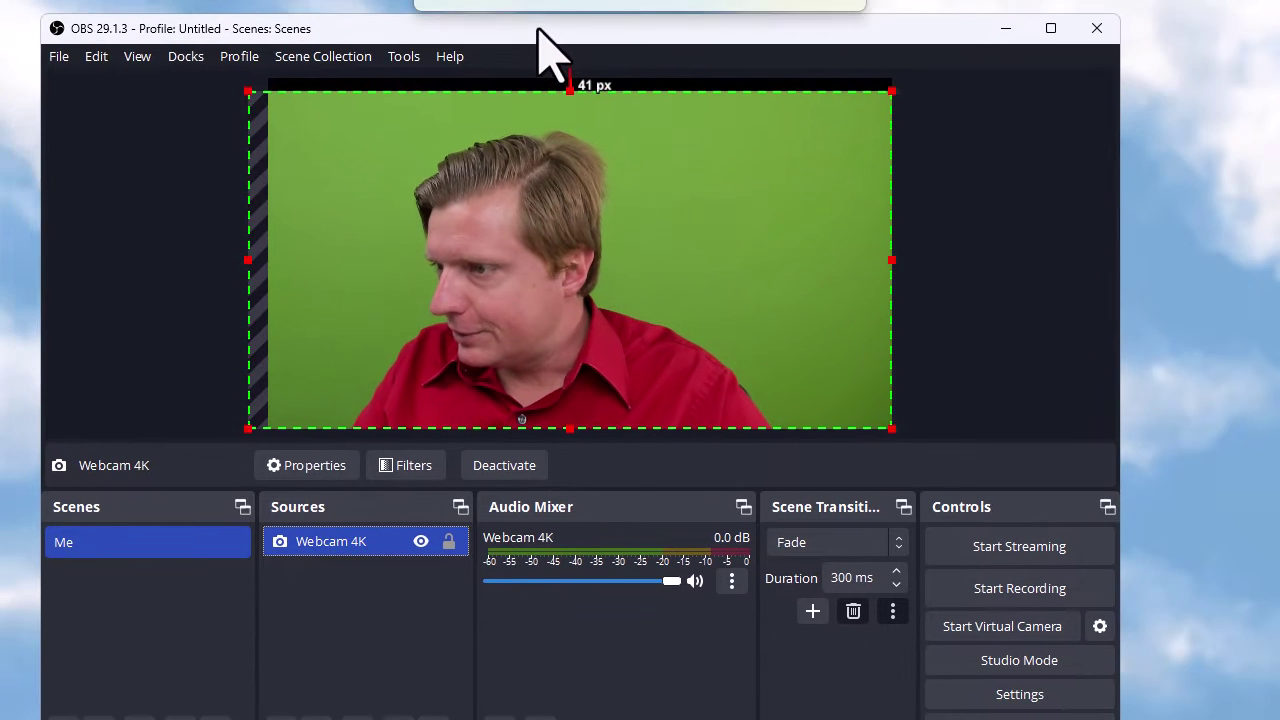
pyautogui.rightClick(371, 548)
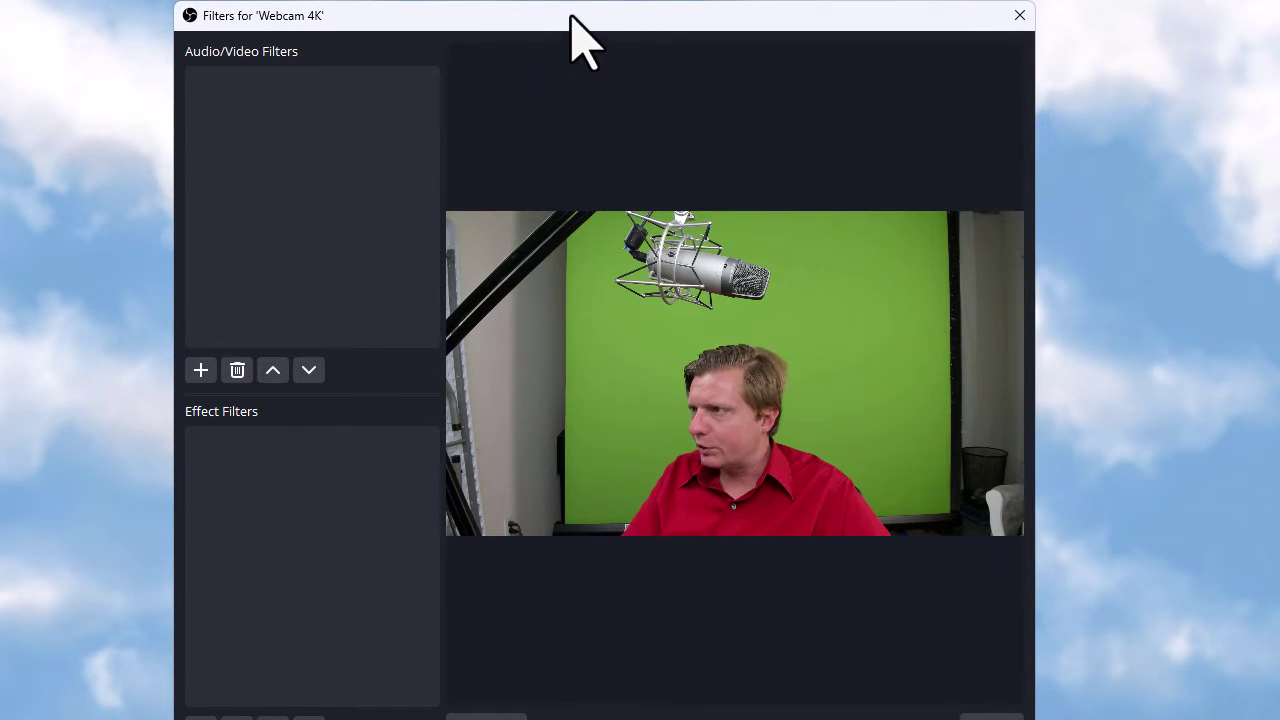
# Shorten the Filters window and add a Chroma Key effect filter with its default name
pyautogui.moveTo(573, 15); pyautogui.dragTo(574, 50)
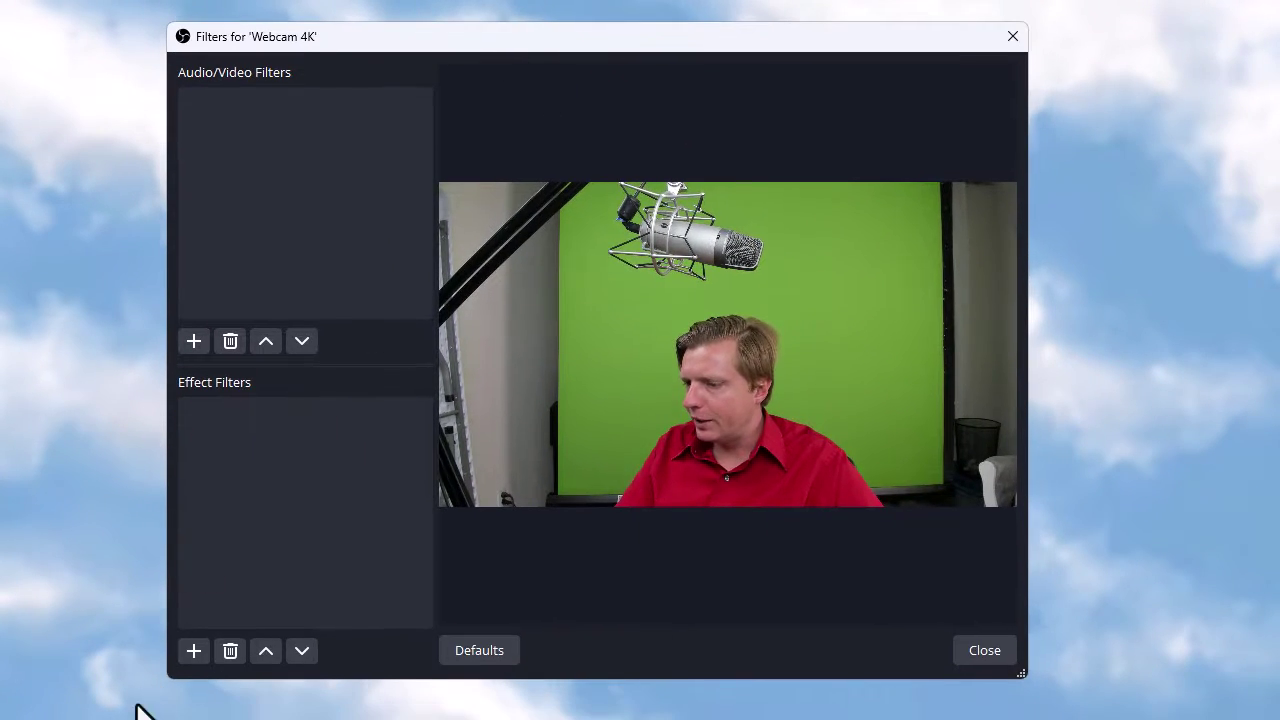
pyautogui.click(194, 651)
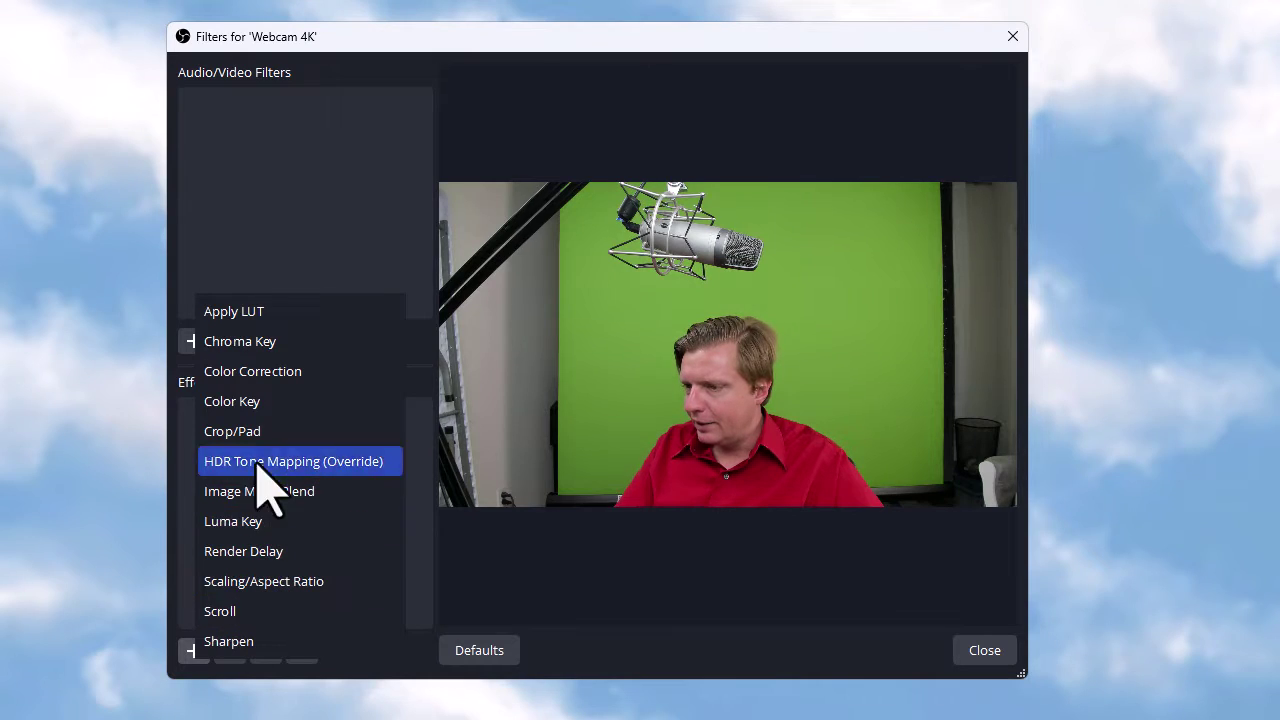
pyautogui.click(223, 300)
pyautogui.click(194, 341)
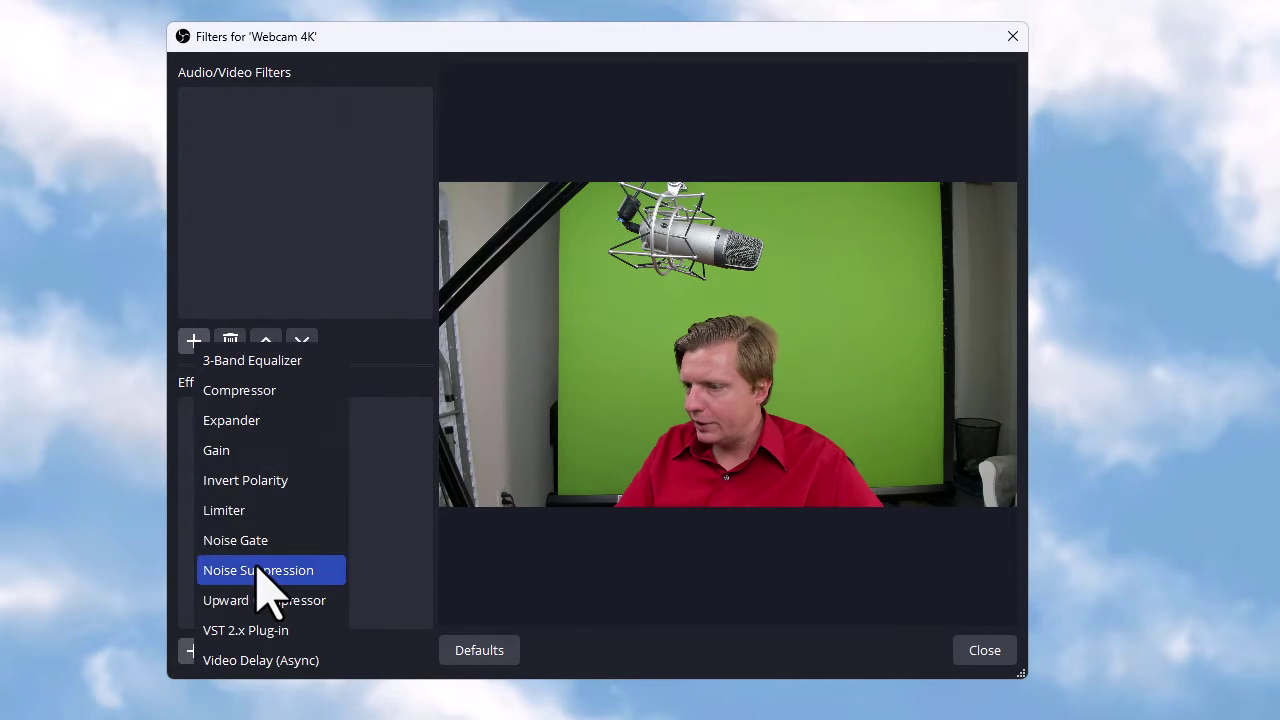
pyautogui.click(257, 228)
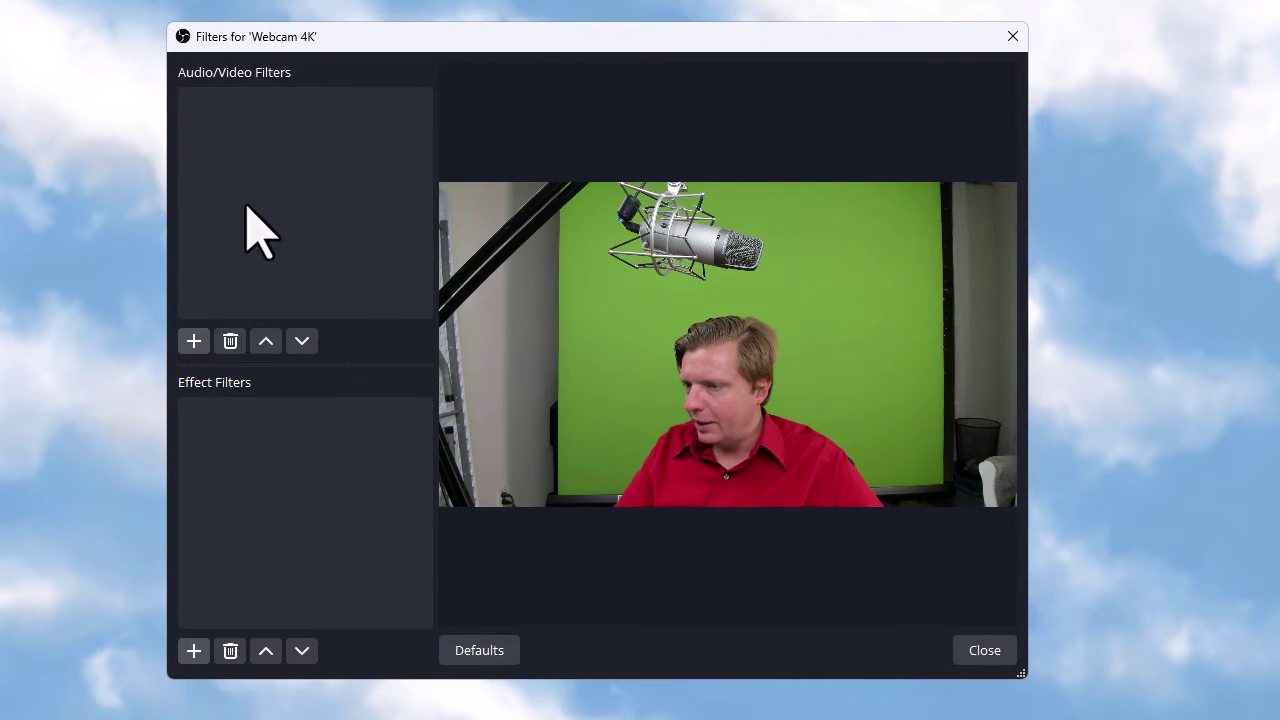
pyautogui.click(194, 651)
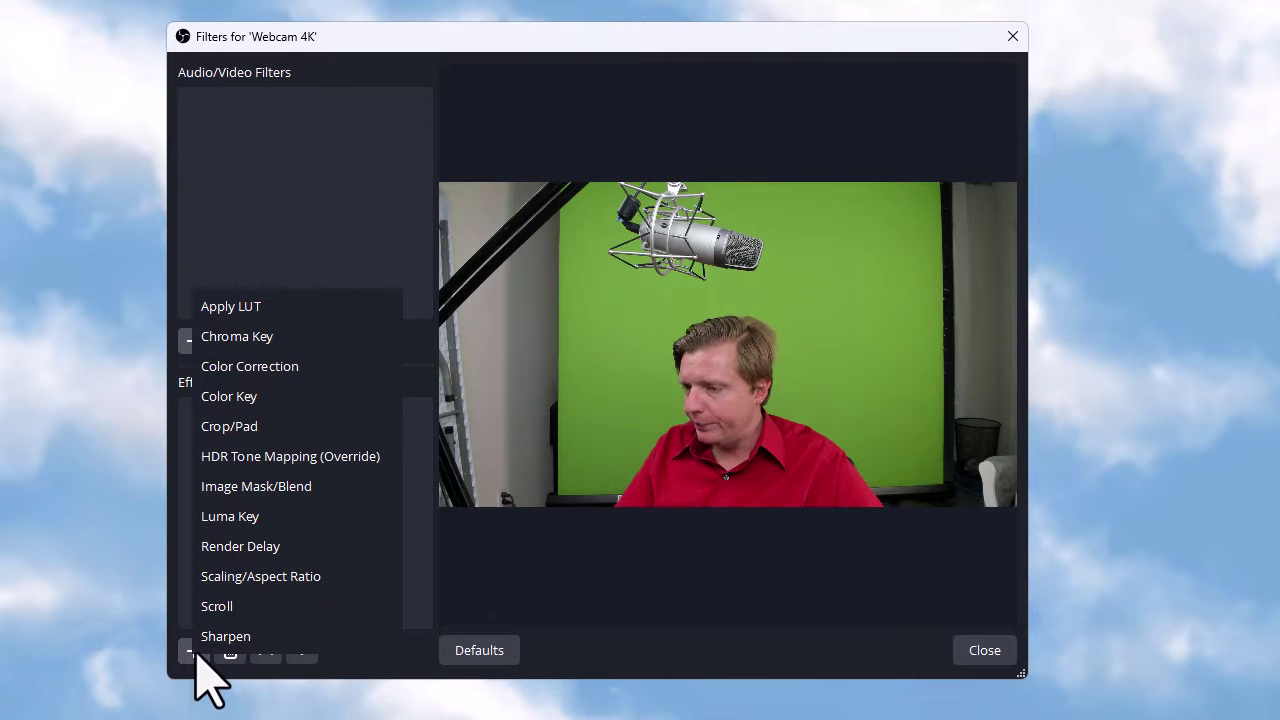
pyautogui.click(294, 337)
pyautogui.click(546, 390)
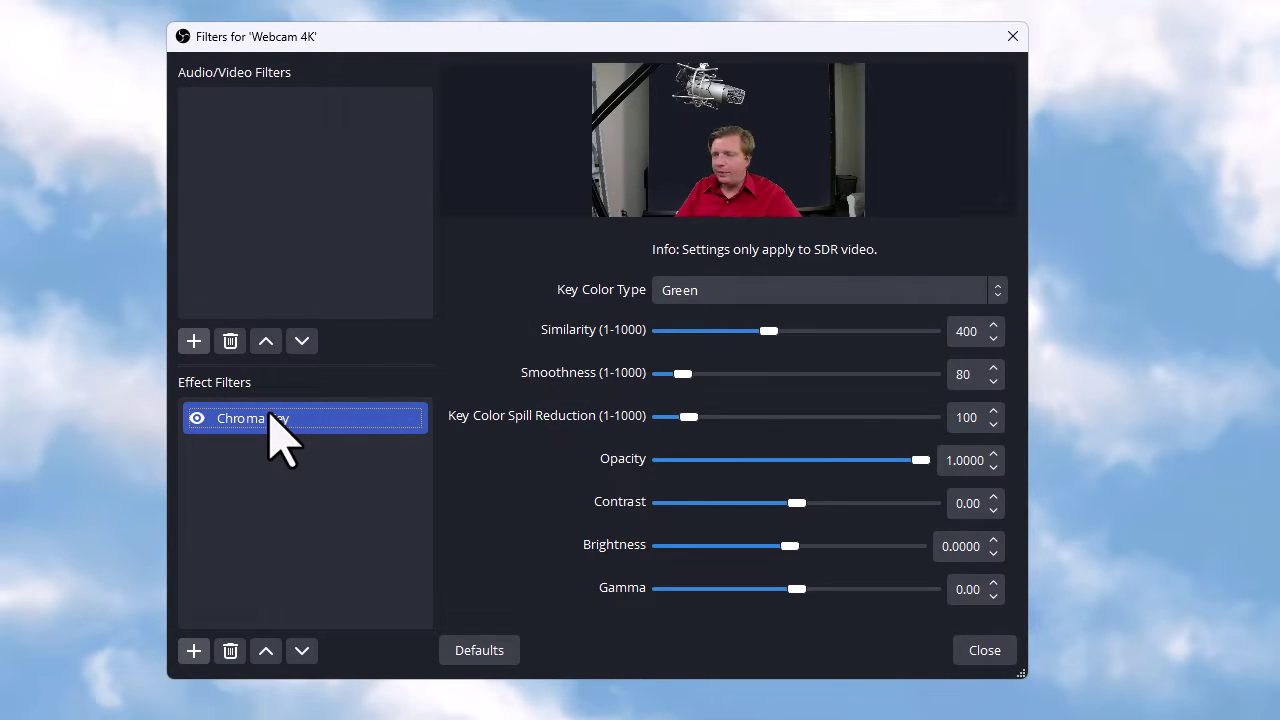
# Switch the key colour type to Custom Color, trying the picker but keeping #00ff00
pyautogui.click(875, 292)
pyautogui.press('Escape')
pyautogui.press('Down')
pyautogui.press('Down')
pyautogui.press('Down')
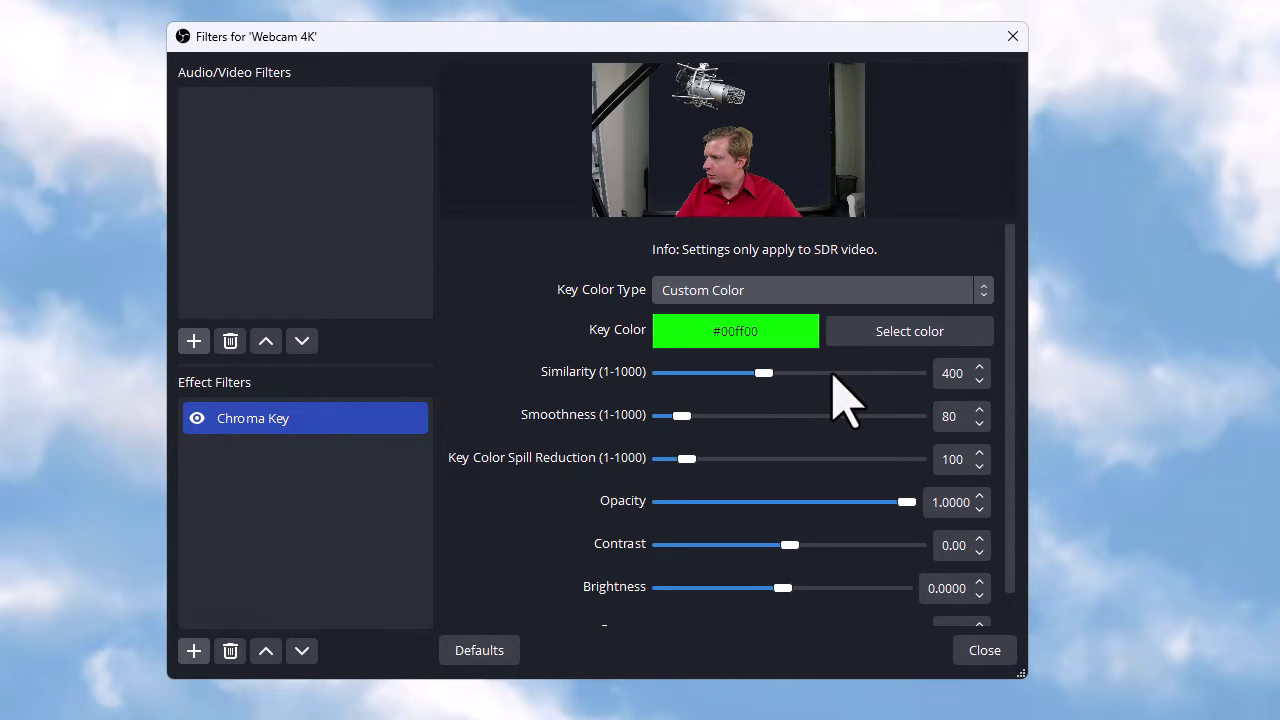
pyautogui.click(881, 334)
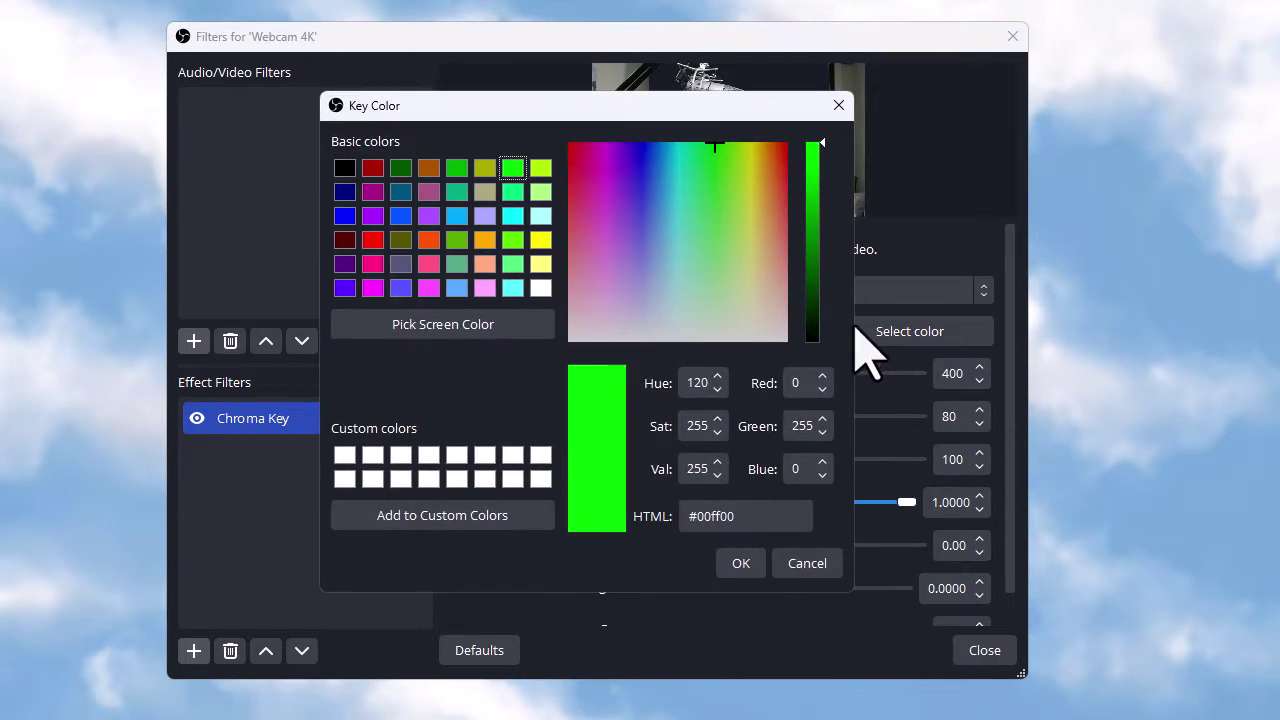
pyautogui.moveTo(543, 113); pyautogui.dragTo(248, 80)
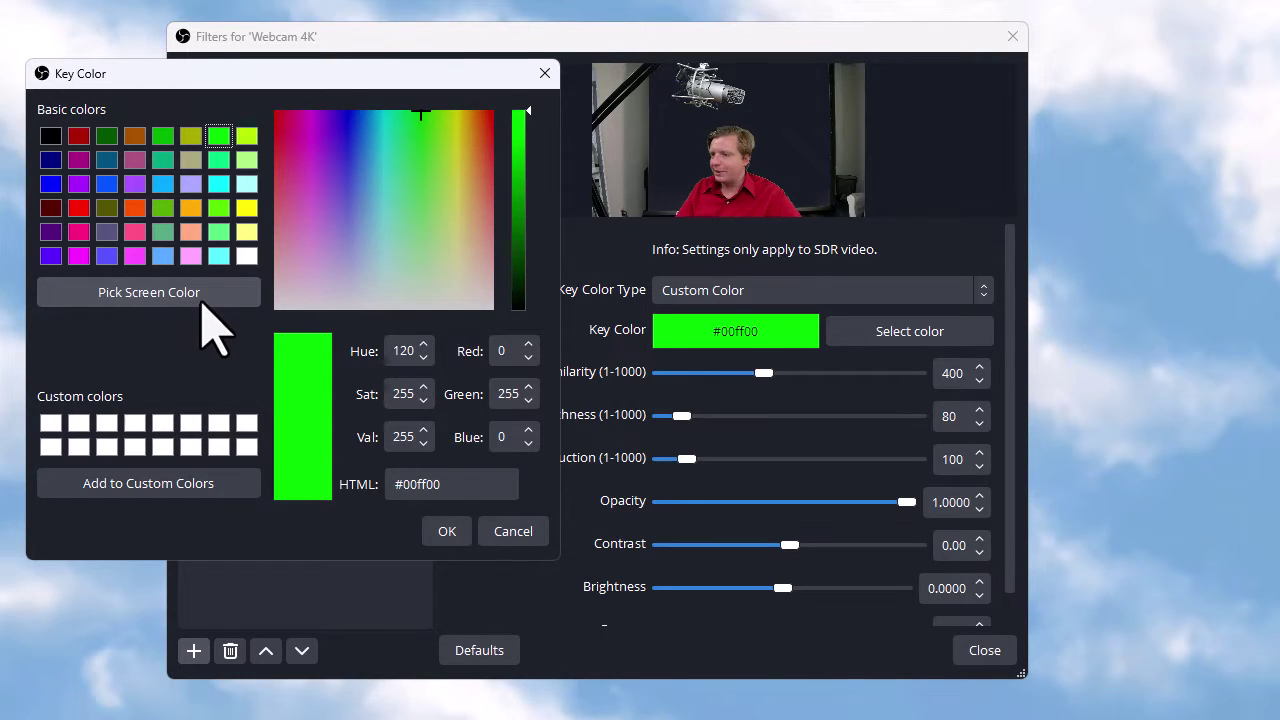
pyautogui.click(503, 532)
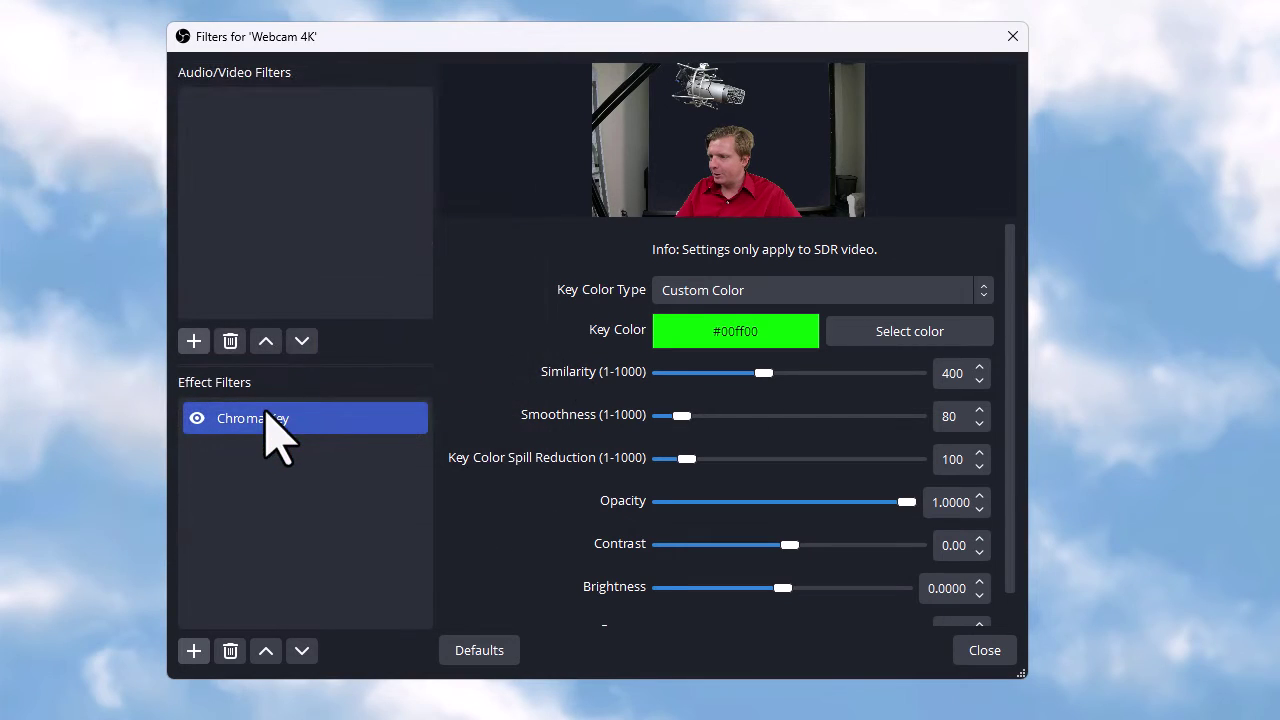
pyautogui.click(884, 330)
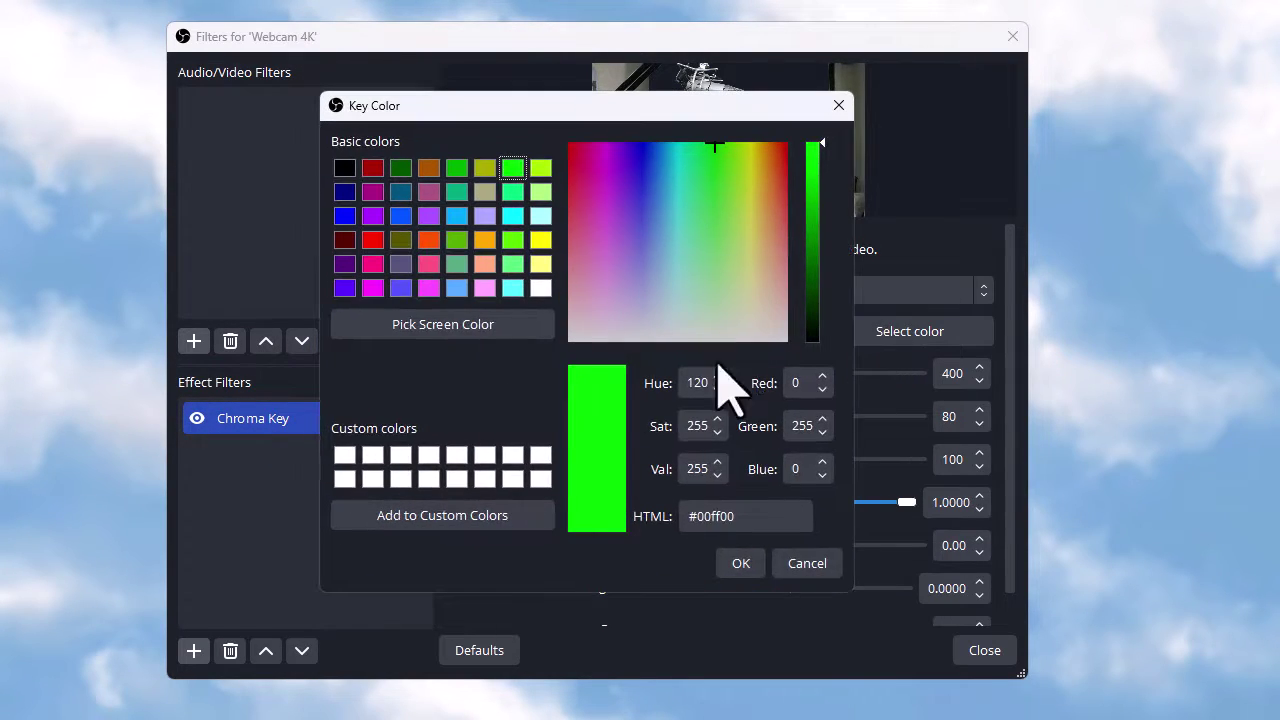
pyautogui.click(415, 335)
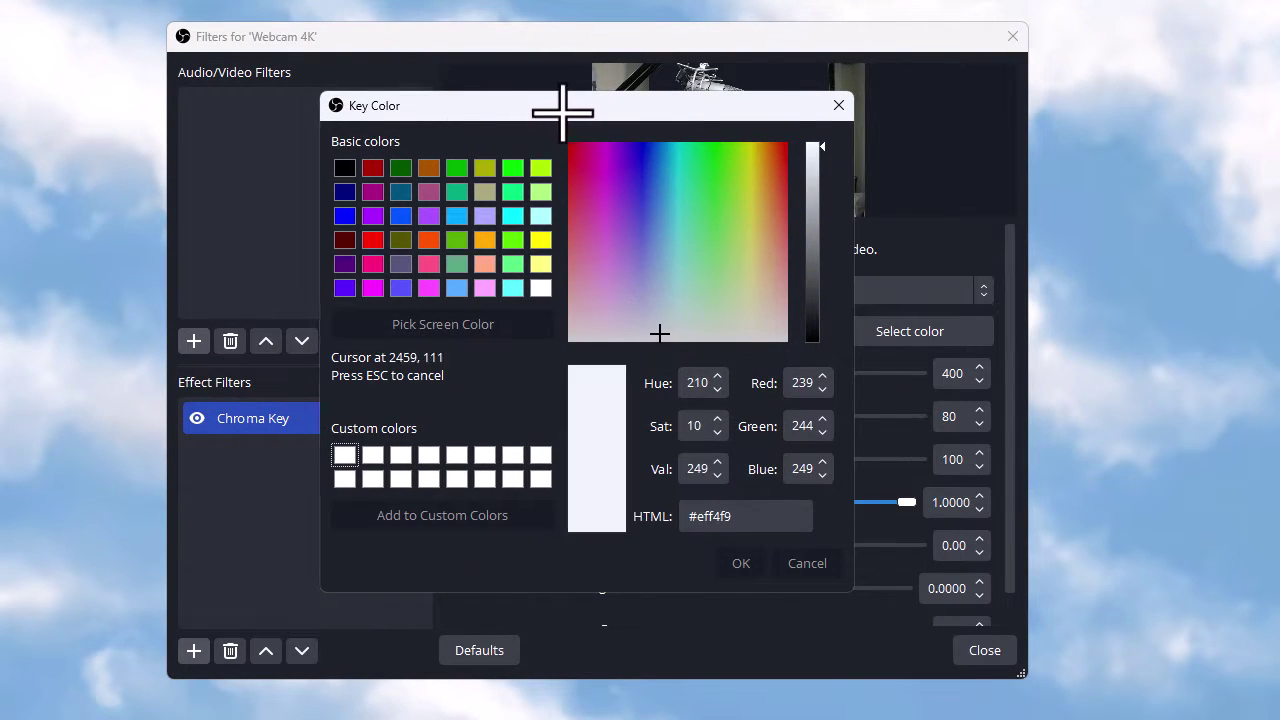
pyautogui.click(567, 116)
pyautogui.moveTo(571, 118); pyautogui.dragTo(287, 103)
pyautogui.click(515, 550)
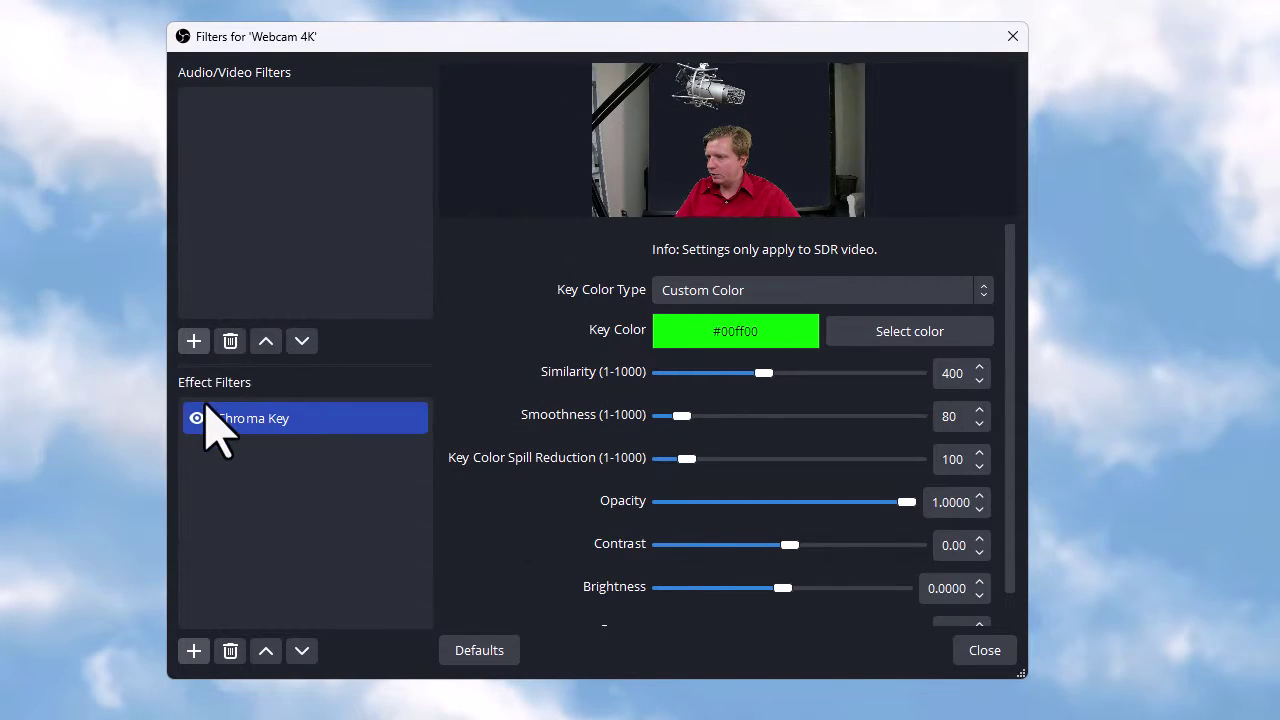
# Toggle the Chroma Key filter to compare previews, leaving it disabled to expose the green screen
pyautogui.click(197, 419)
pyautogui.click(198, 420)
pyautogui.click(199, 420)
pyautogui.click(198, 420)
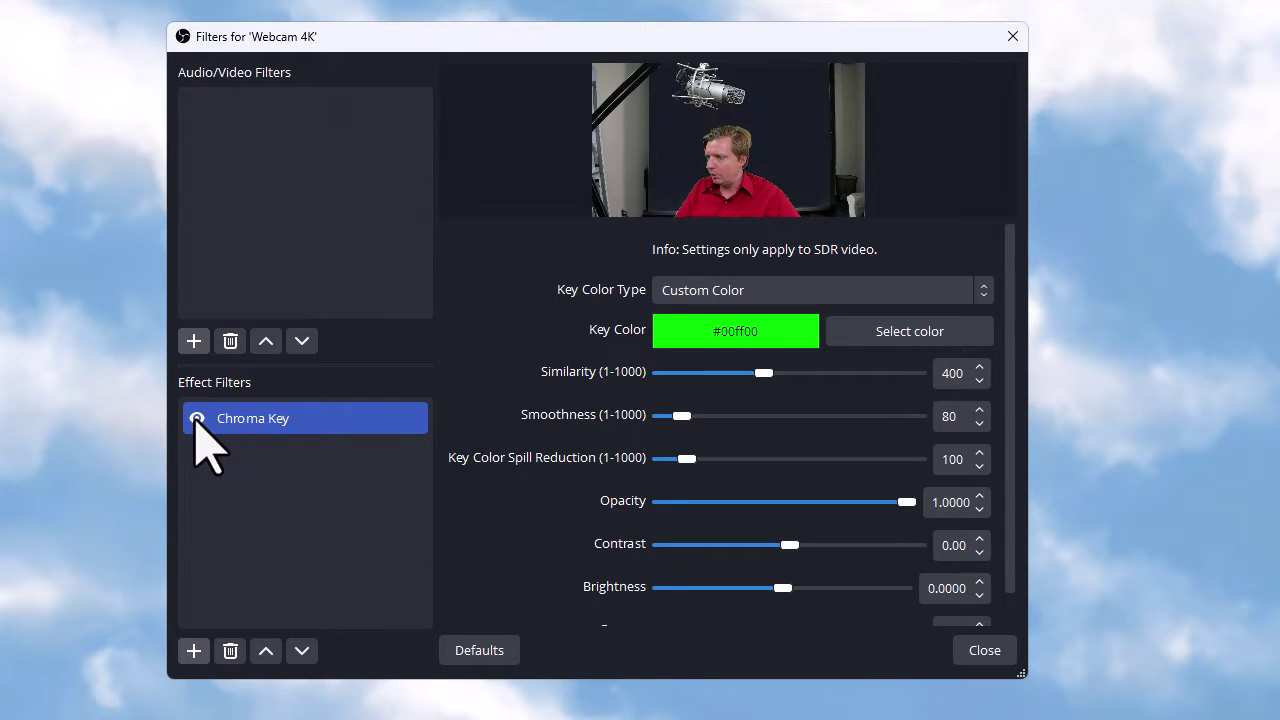
pyautogui.click(198, 420)
pyautogui.click(198, 420)
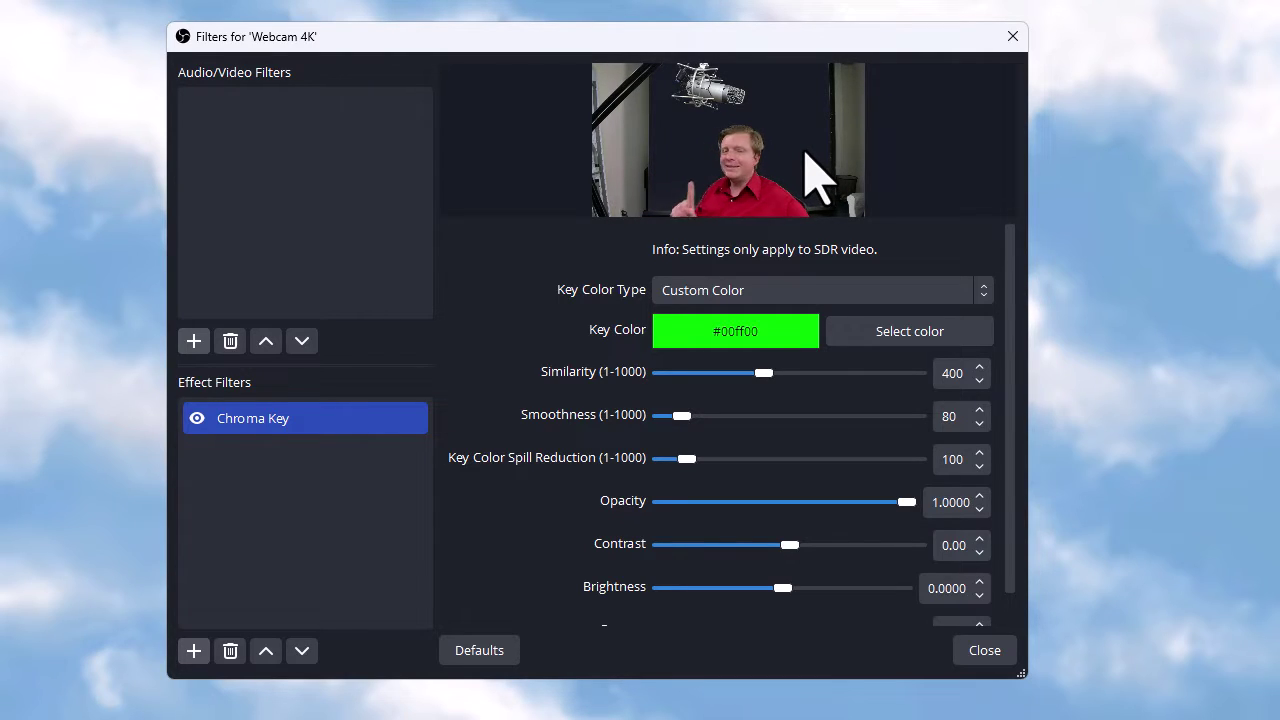
pyautogui.click(198, 420)
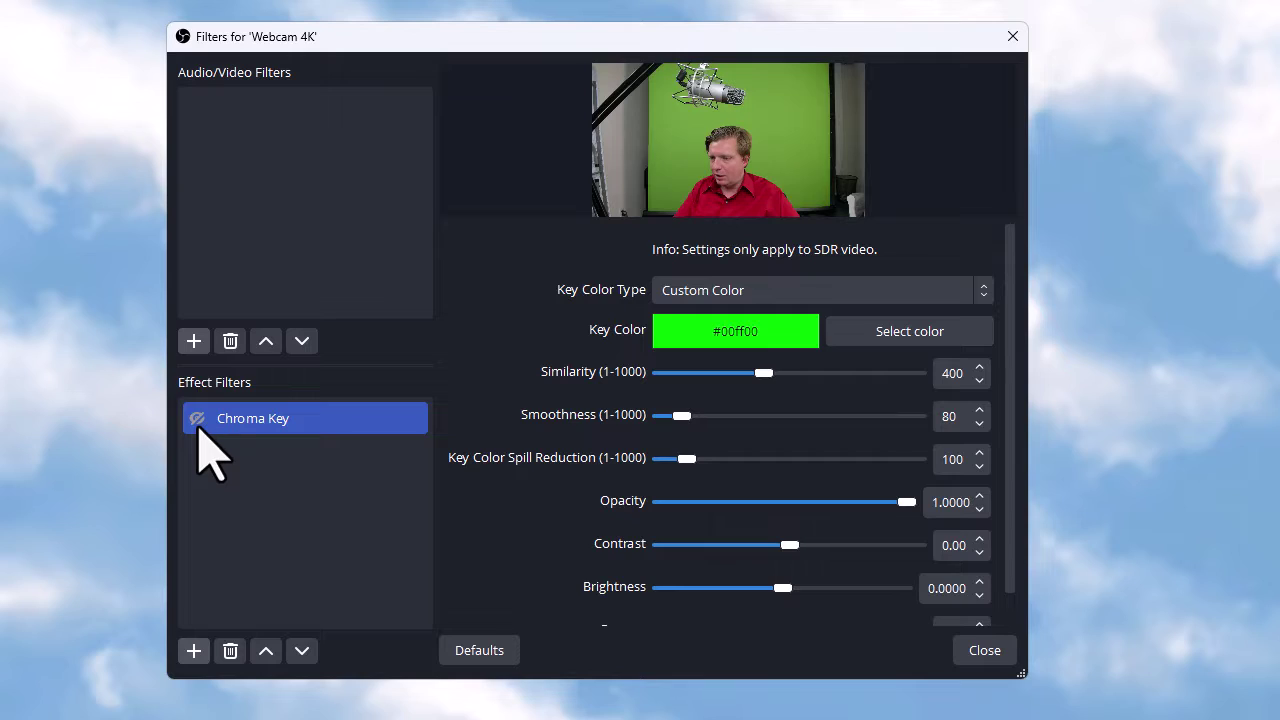
# Sample the green backdrop in the preview to set the key colour to #6c973b
pyautogui.click(869, 331)
pyautogui.moveTo(493, 135); pyautogui.dragTo(335, 84)
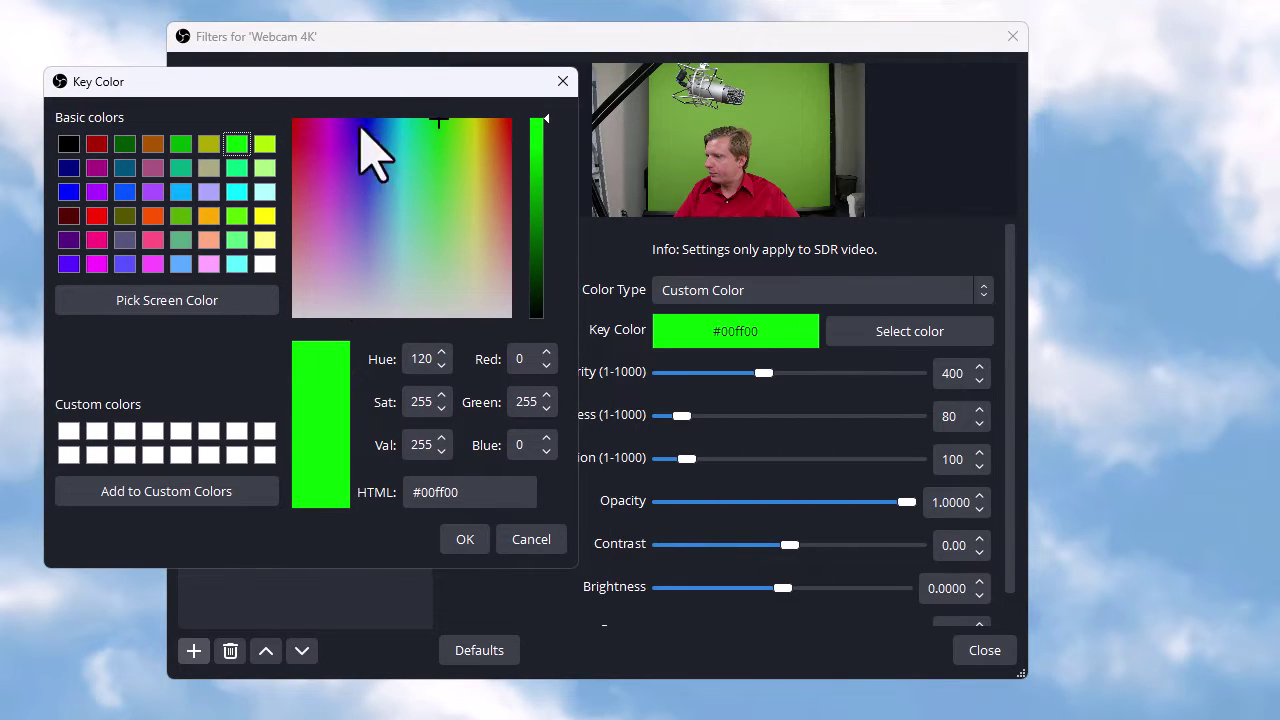
pyautogui.click(172, 302)
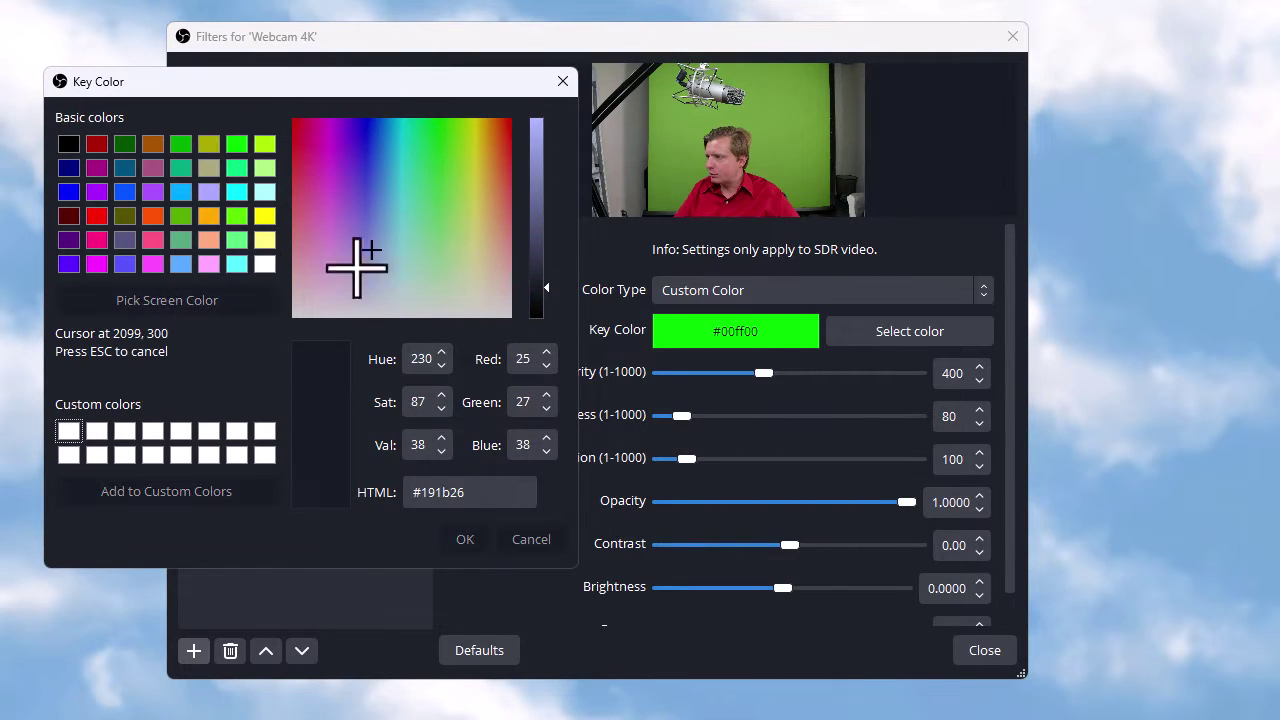
pyautogui.click(760, 160)
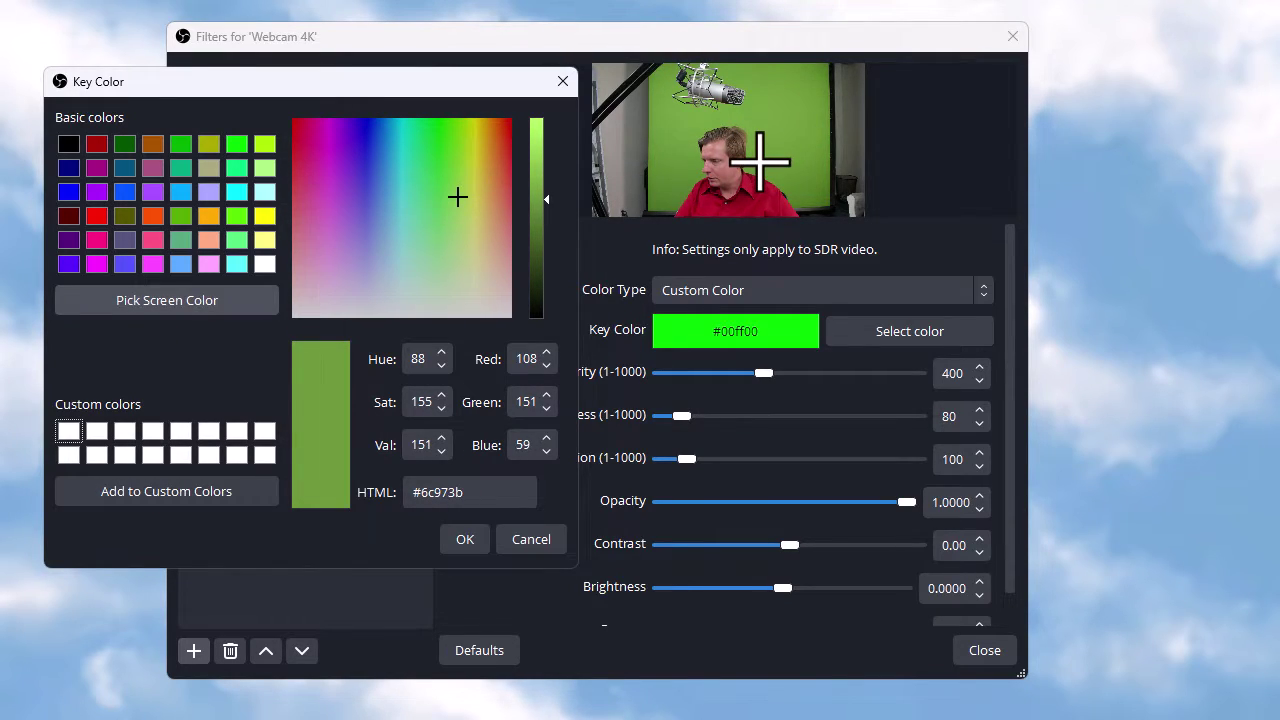
pyautogui.click(478, 539)
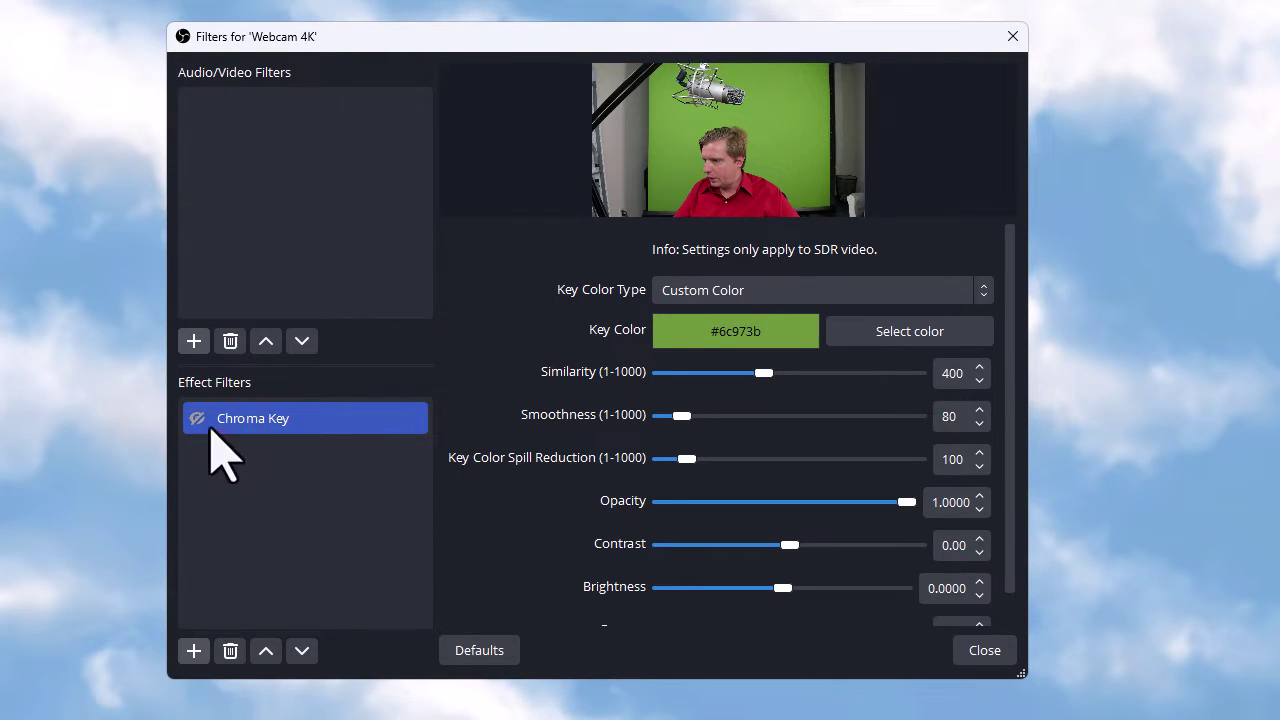
# Re-enable Chroma Key and lower its Similarity, arranging windows to watch the preview
pyautogui.click(196, 419)
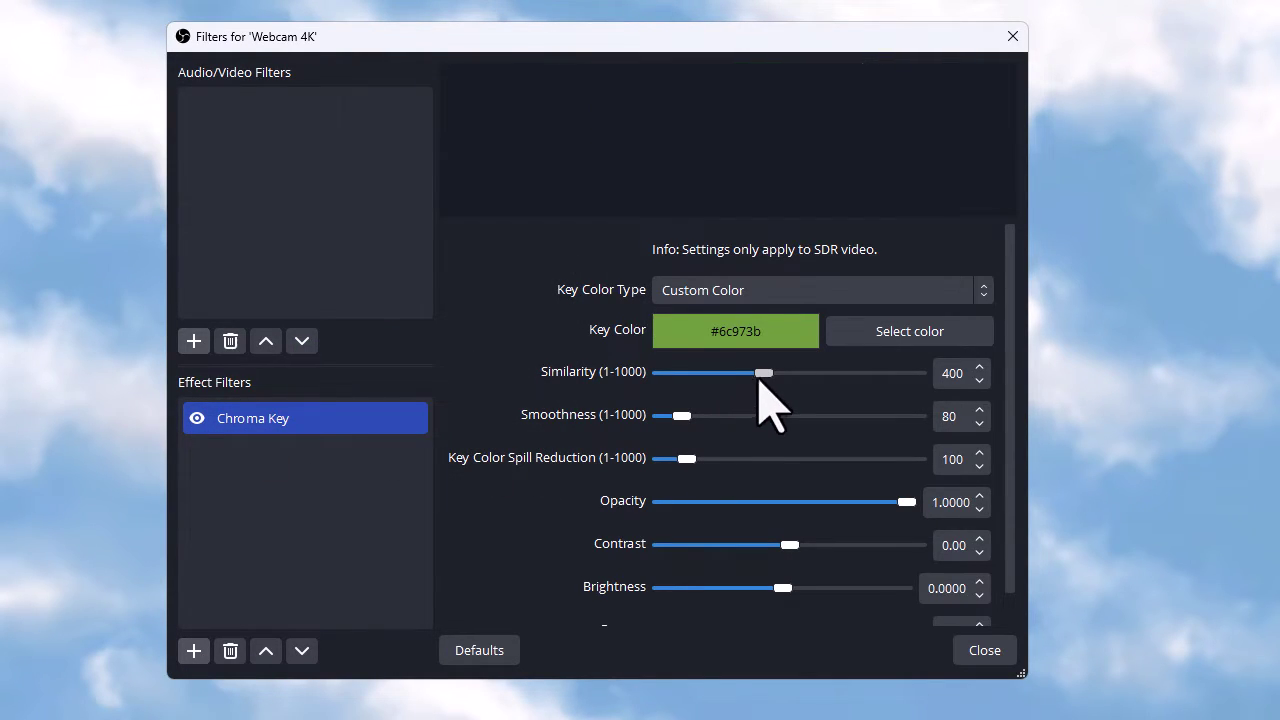
pyautogui.moveTo(762, 378); pyautogui.dragTo(665, 382)
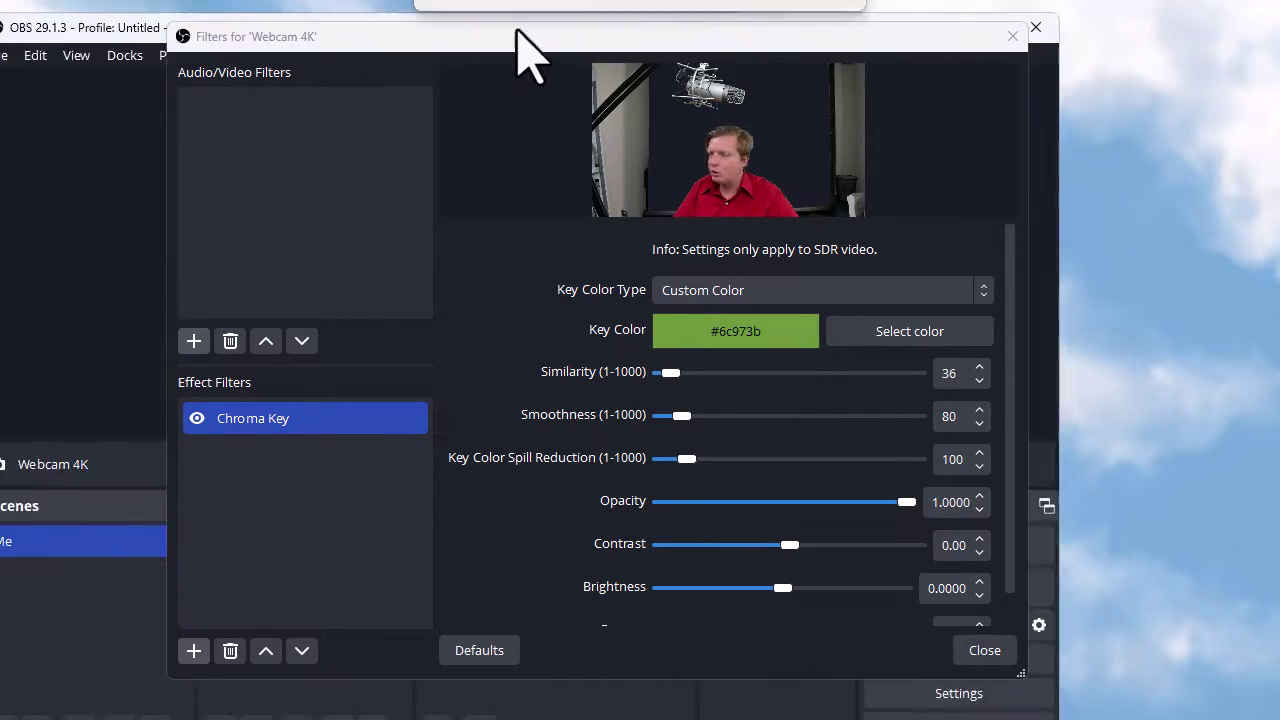
pyautogui.moveTo(529, 43); pyautogui.dragTo(790, 112)
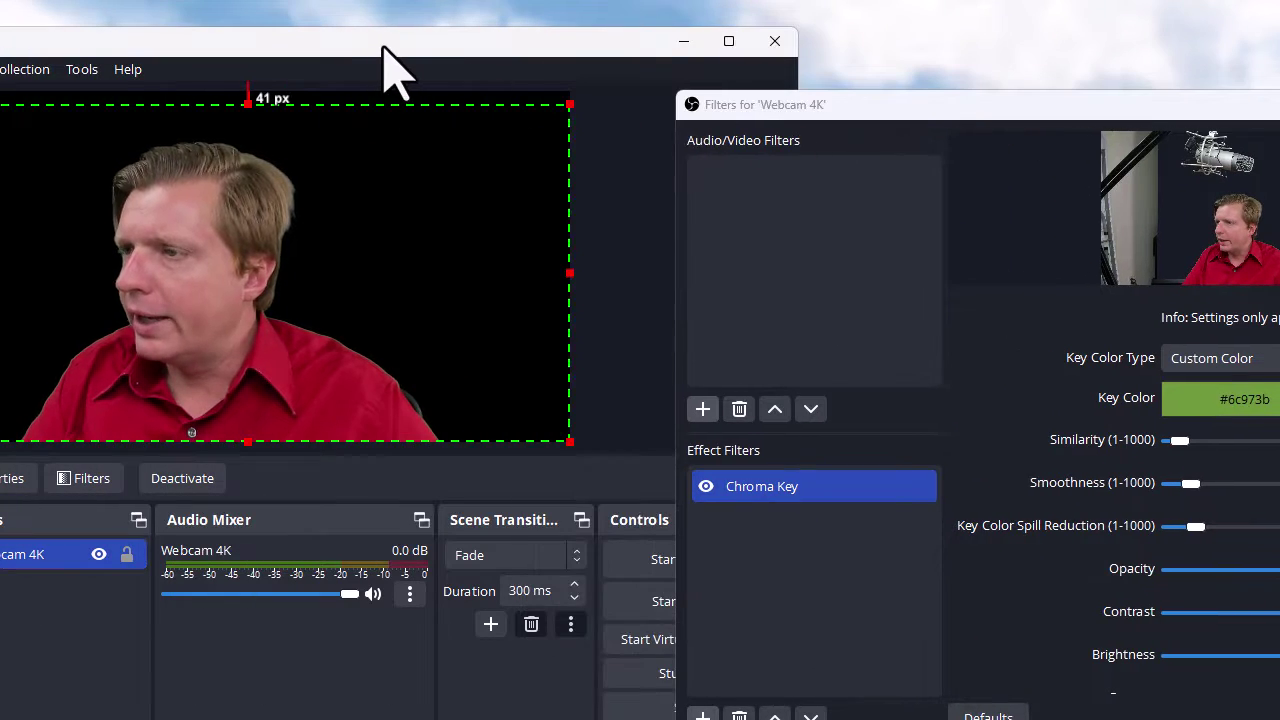
pyautogui.moveTo(389, 46); pyautogui.dragTo(558, 38)
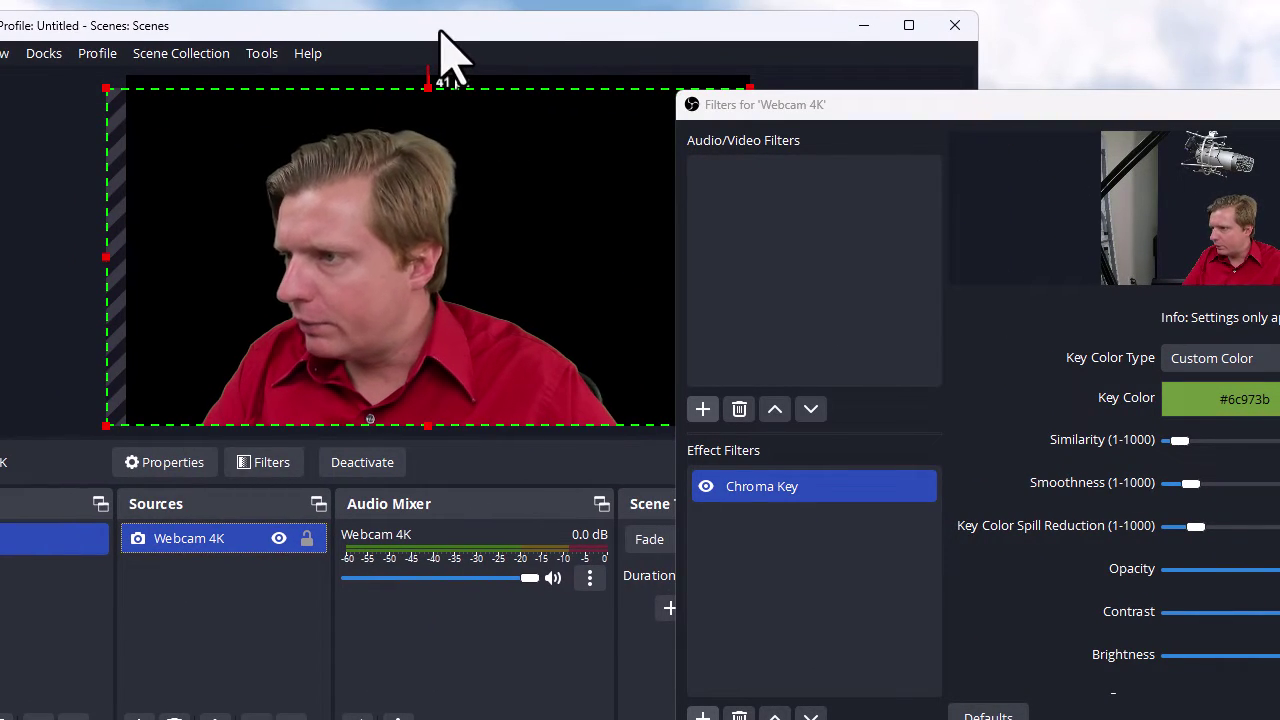
pyautogui.moveTo(443, 40); pyautogui.dragTo(402, 28)
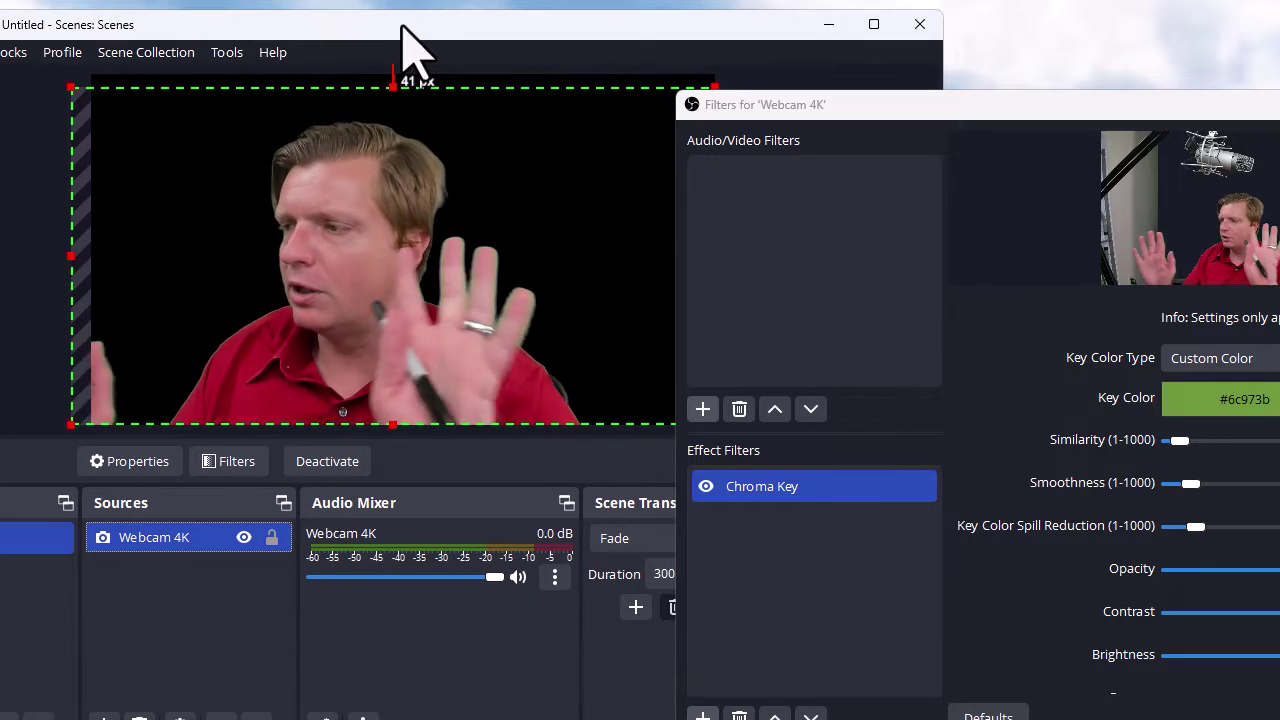
pyautogui.moveTo(779, 117); pyautogui.dragTo(474, 95)
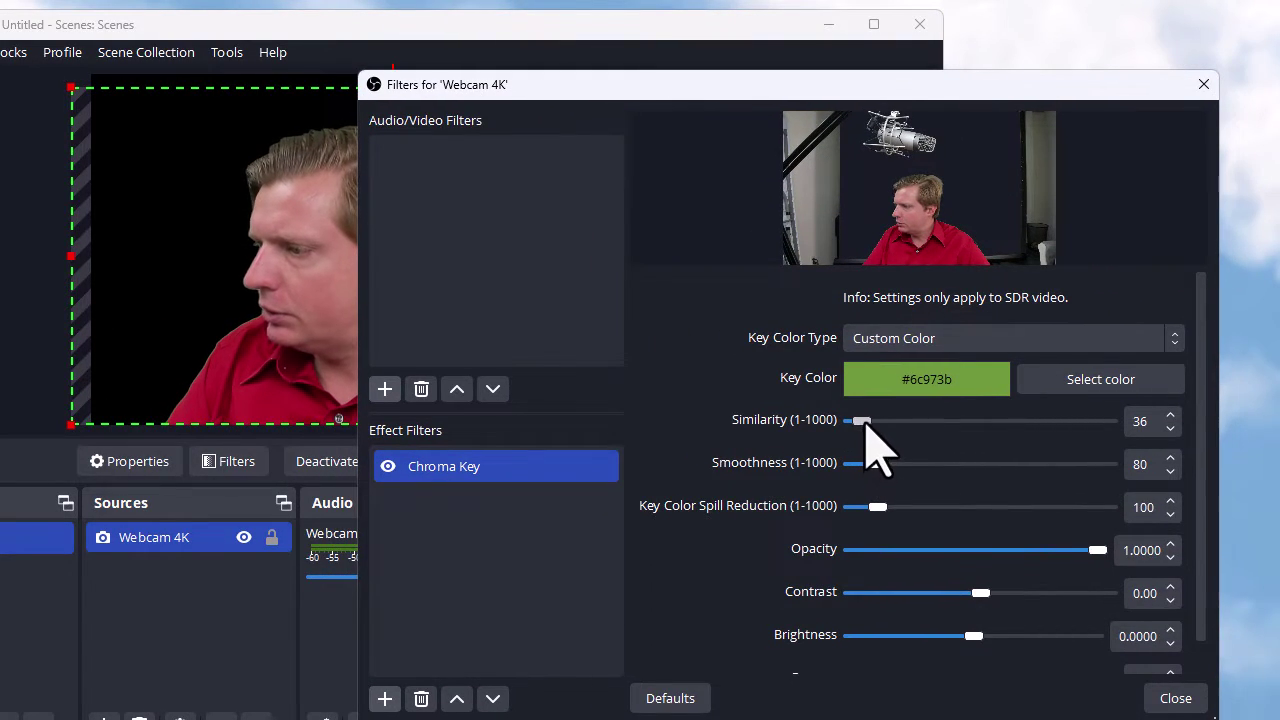
# Fine-tune Similarity to 28 and Smoothness to 103, then close the Filters window
pyautogui.moveTo(862, 428); pyautogui.dragTo(864, 428)
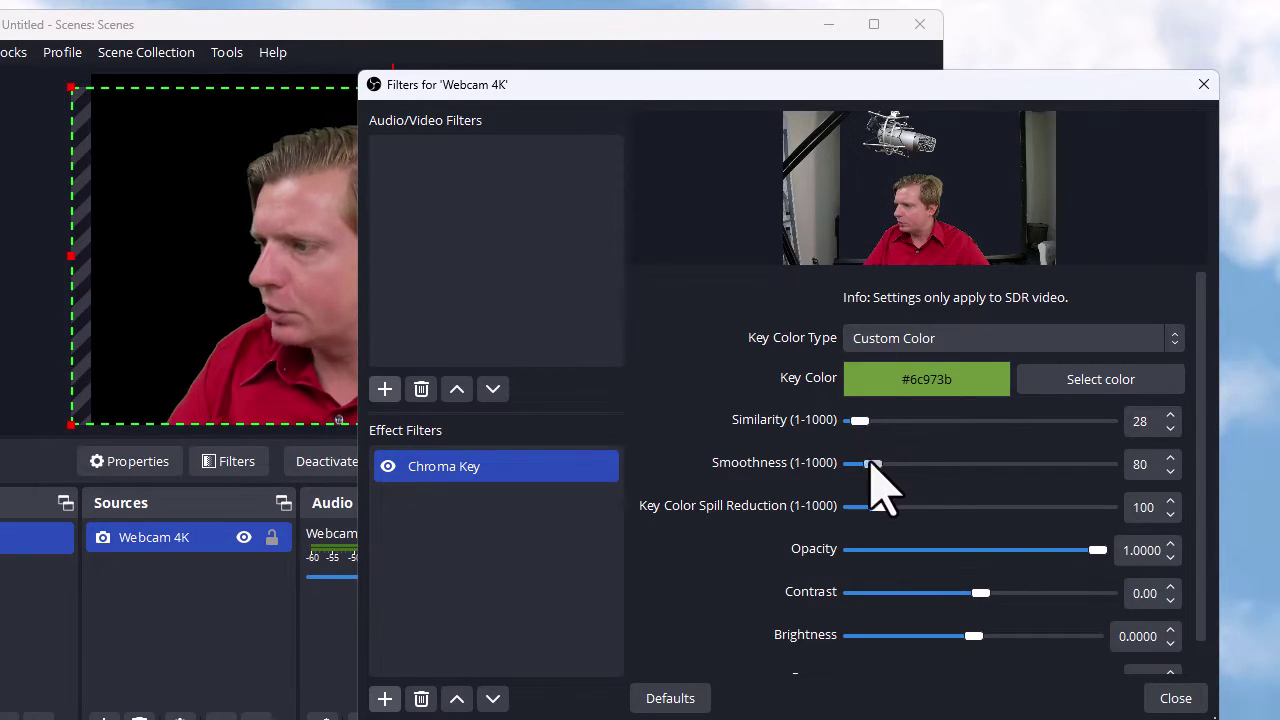
pyautogui.moveTo(871, 465)
pyautogui.mouseDown()
pyautogui.moveTo(892, 465)
pyautogui.moveTo(858, 465)
pyautogui.mouseUp()
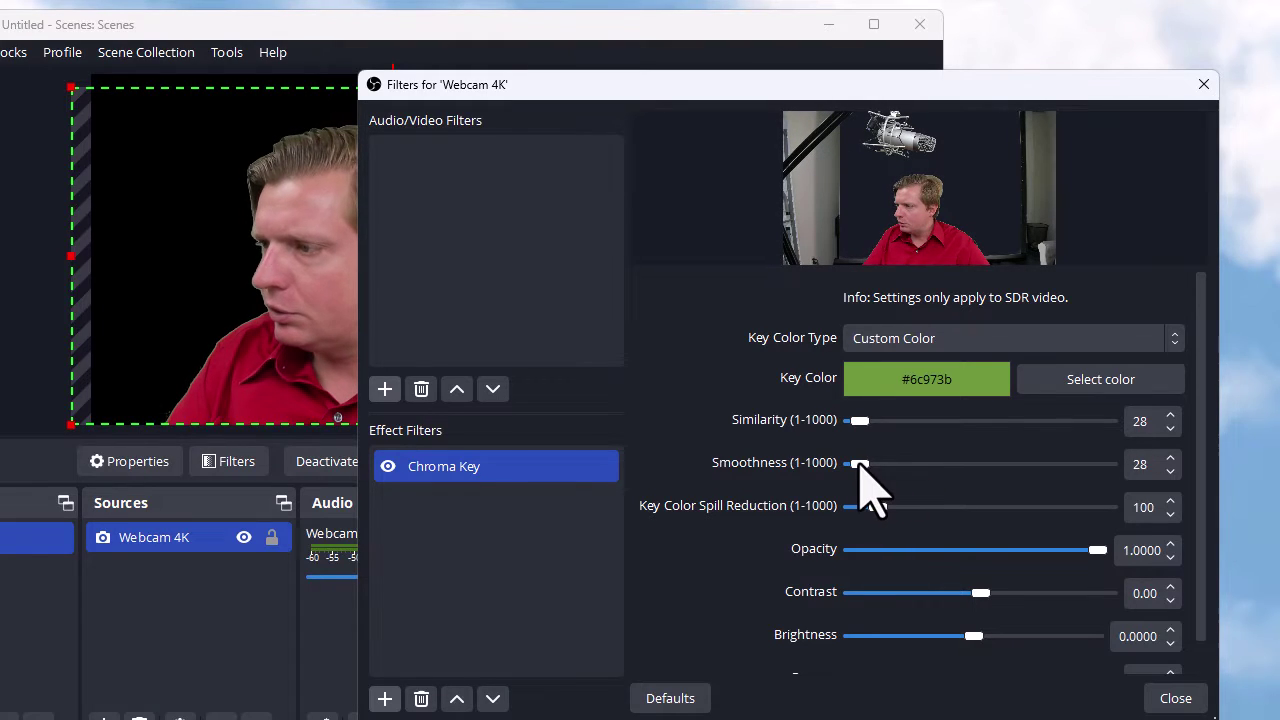
pyautogui.moveTo(652, 87); pyautogui.dragTo(789, 98)
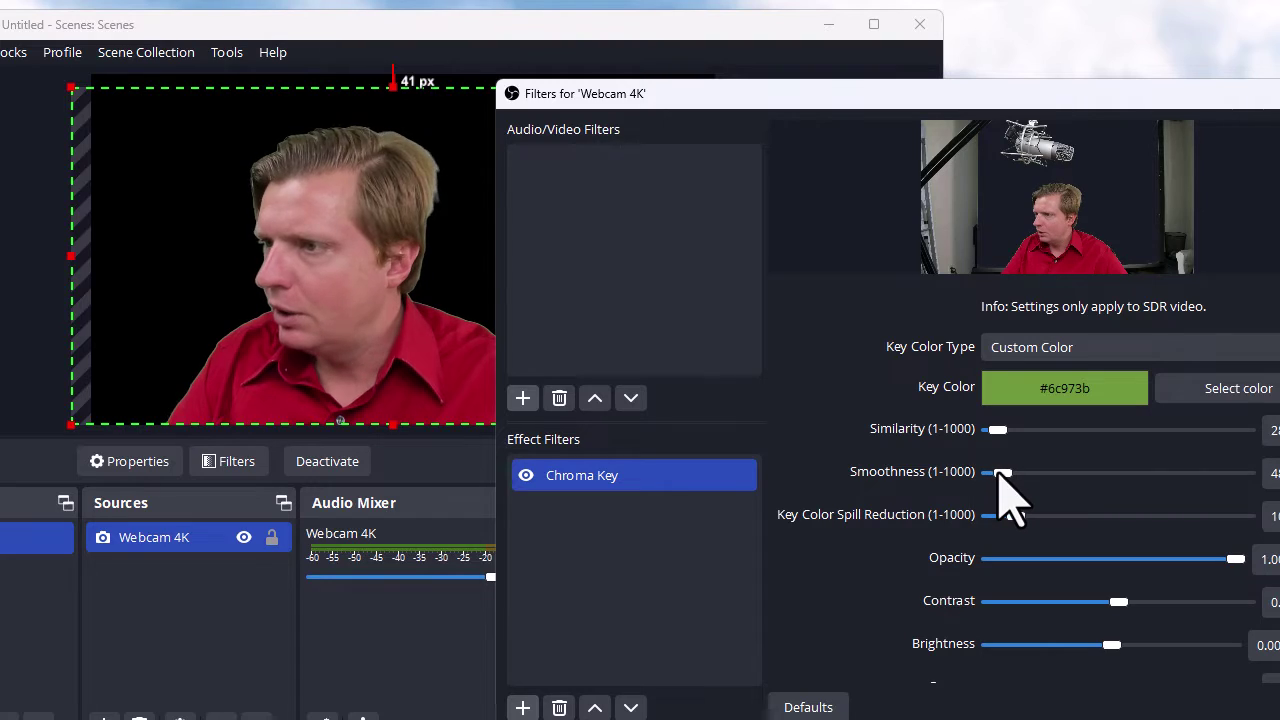
pyautogui.moveTo(1010, 472)
pyautogui.mouseDown()
pyautogui.moveTo(1041, 472)
pyautogui.moveTo(1021, 472)
pyautogui.mouseUp()
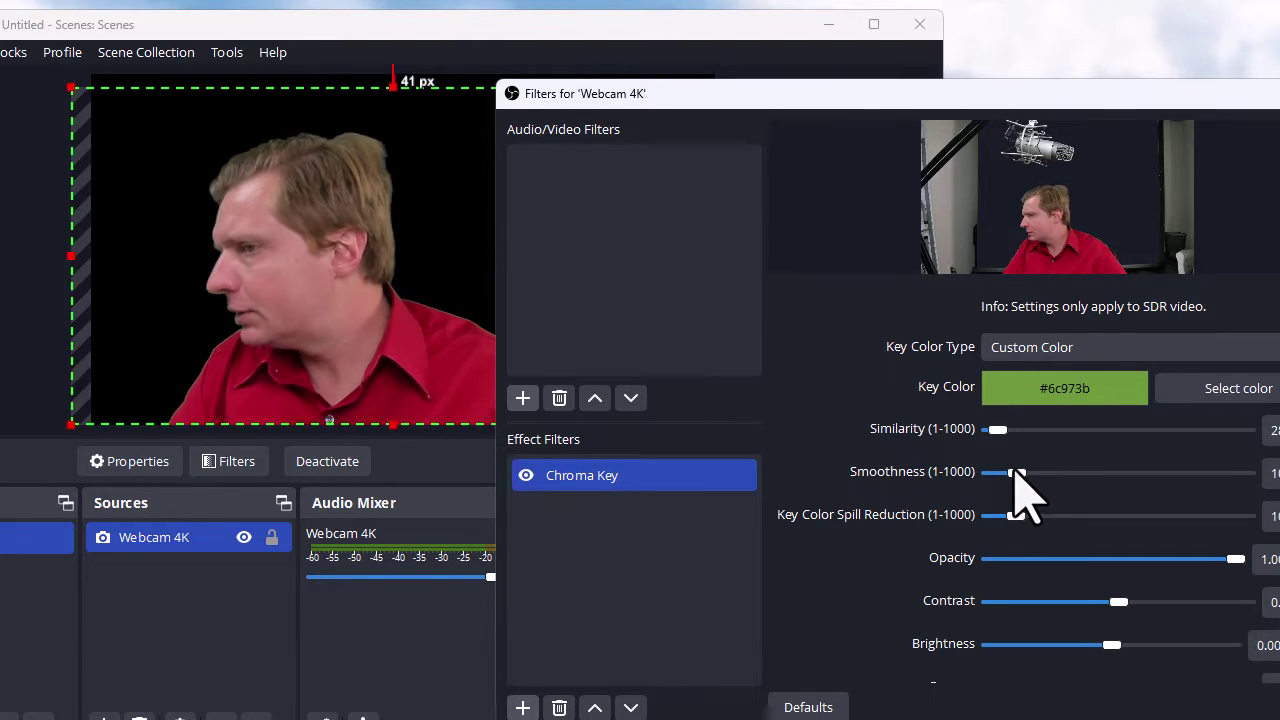
pyautogui.moveTo(790, 128); pyautogui.dragTo(706, 80)
pyautogui.scroll(-1, 1003, 650)
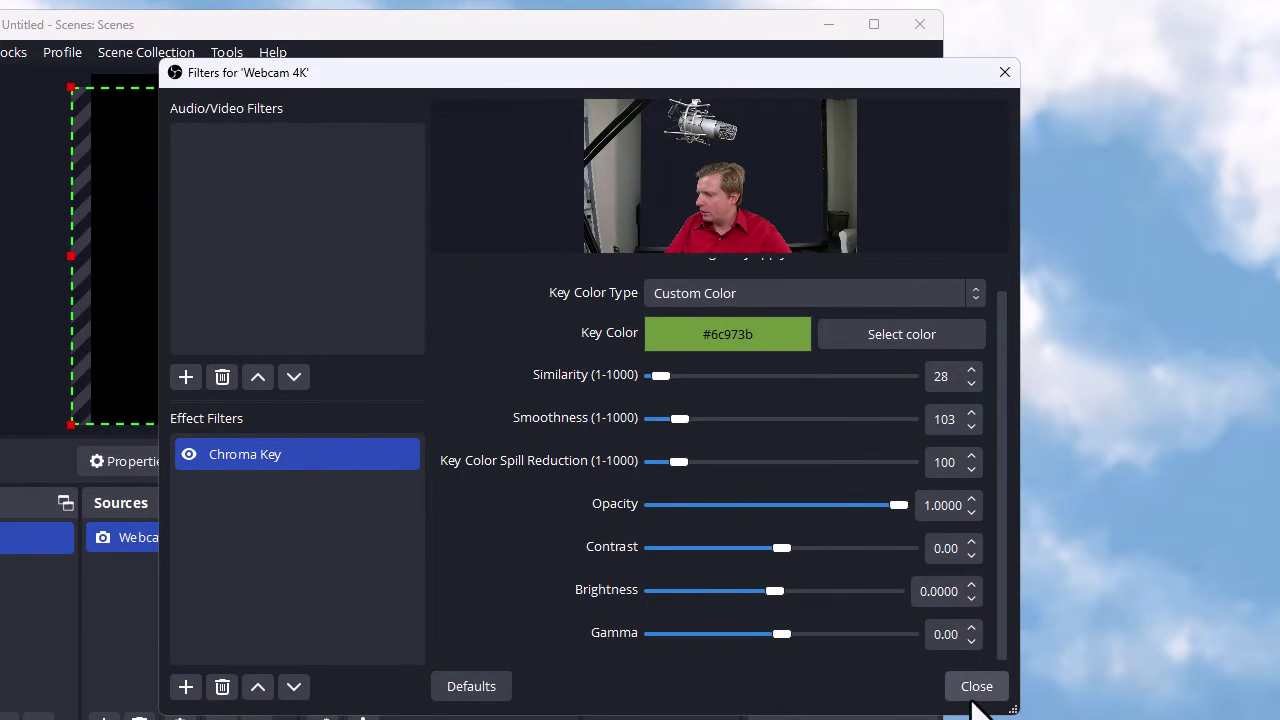
pyautogui.click(972, 688)
pyautogui.moveTo(430, 20); pyautogui.dragTo(560, 29)
# Maximize OBS and add a new Image source named Background to the scene
pyautogui.doubleClick(563, 30)
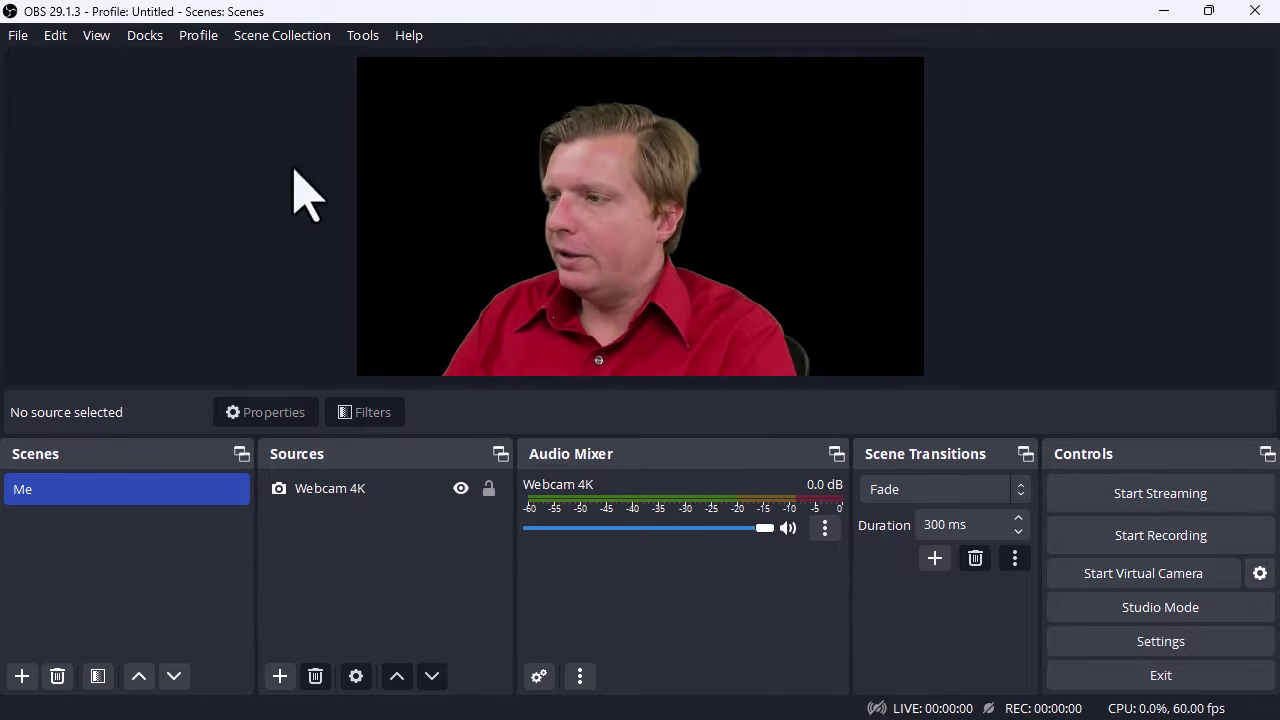
pyautogui.click(280, 676)
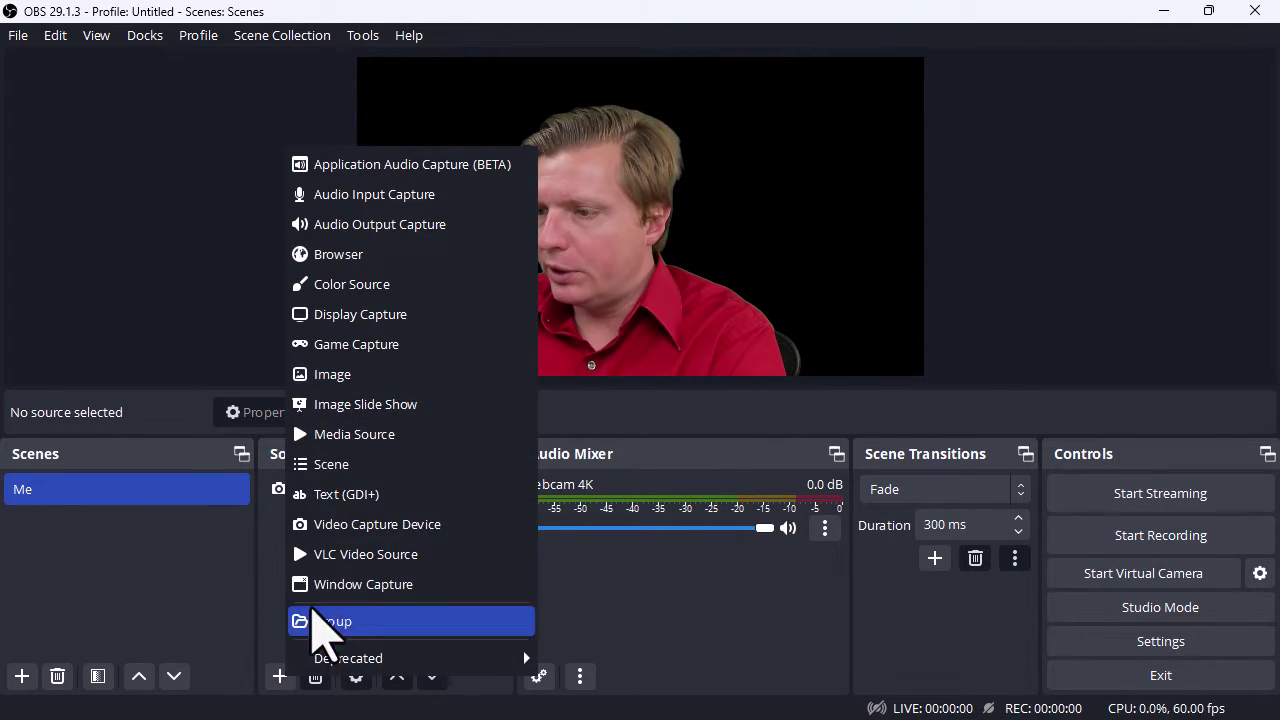
pyautogui.click(325, 378)
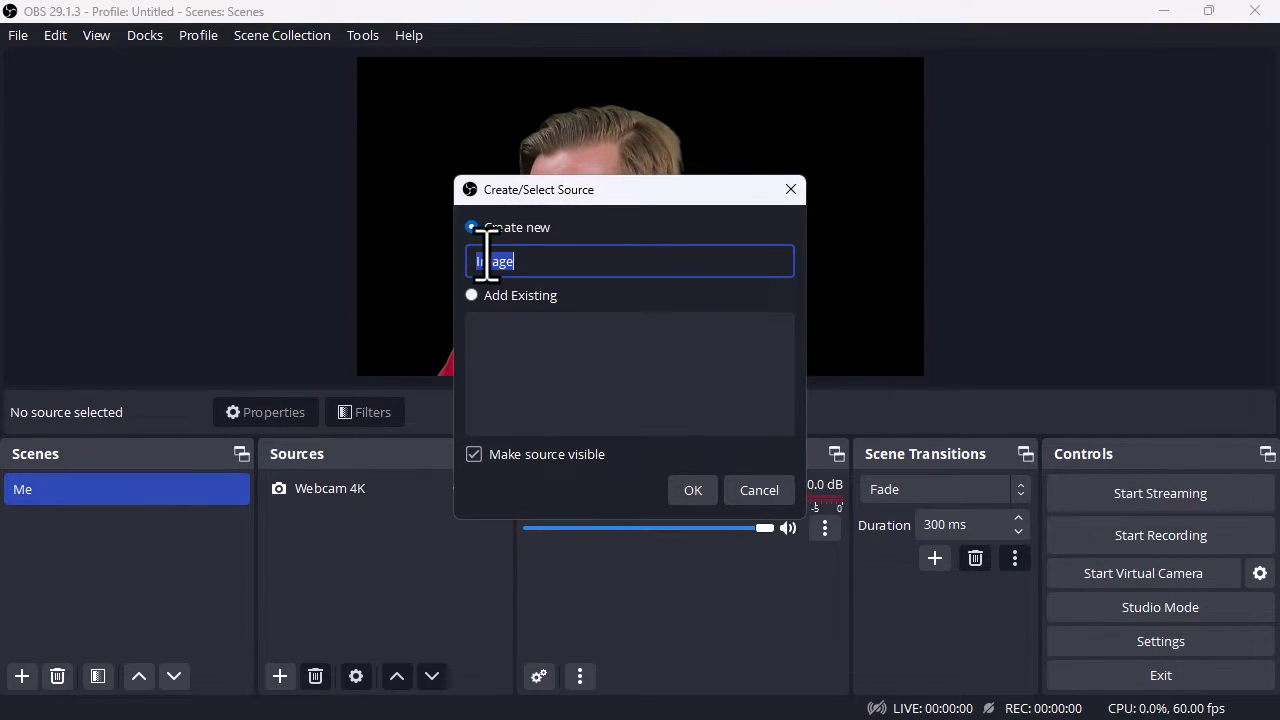
pyautogui.write('Backround')
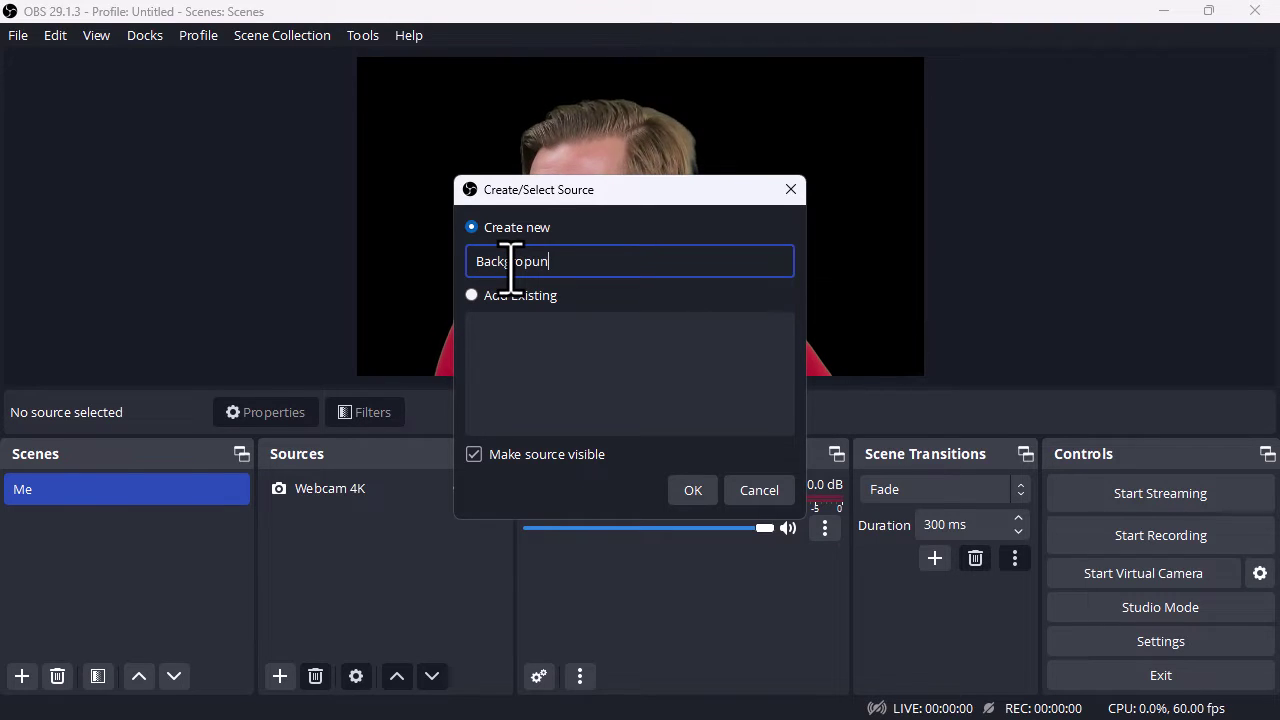
pyautogui.press('BackSpace')
pyautogui.press('BackSpace')
pyautogui.press('BackSpace')
pyautogui.press('BackSpace')
pyautogui.press('BackSpace')
pyautogui.write('ground')
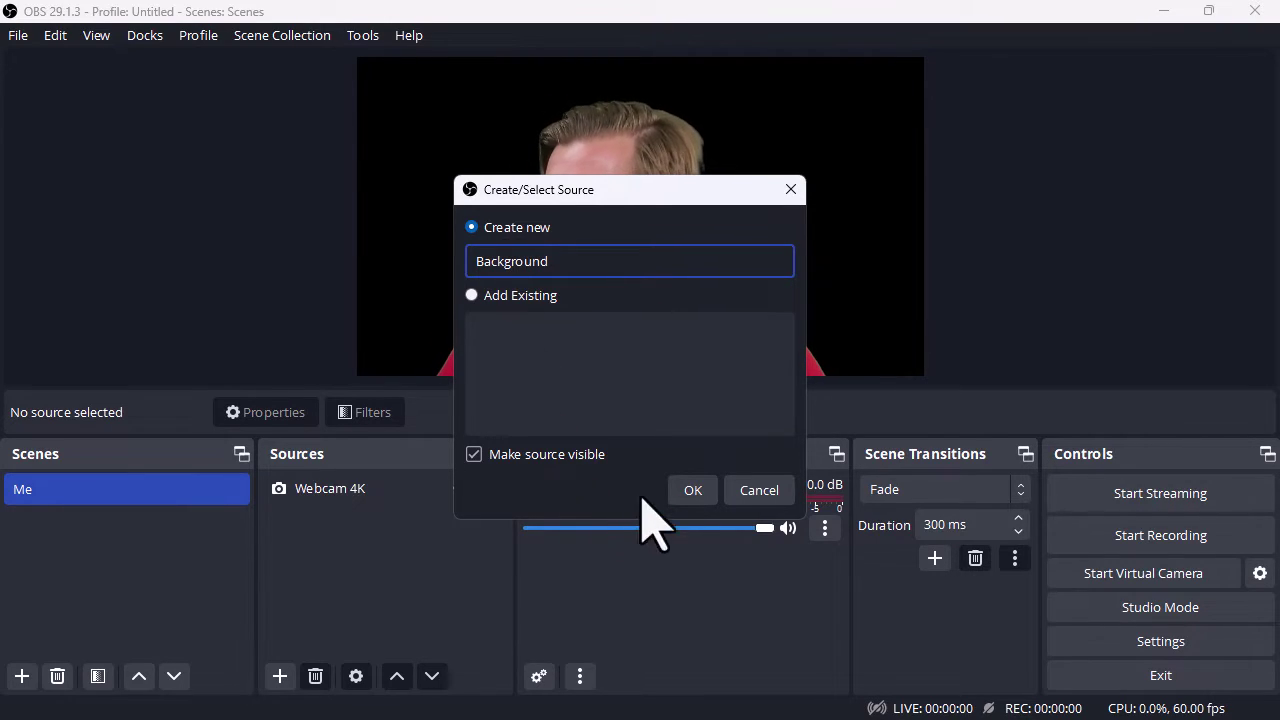
pyautogui.click(686, 490)
# Set Background to D:/Video Backgrounds/Beach.jpg and move it below Webcam 4K in Sources
pyautogui.click(925, 375)
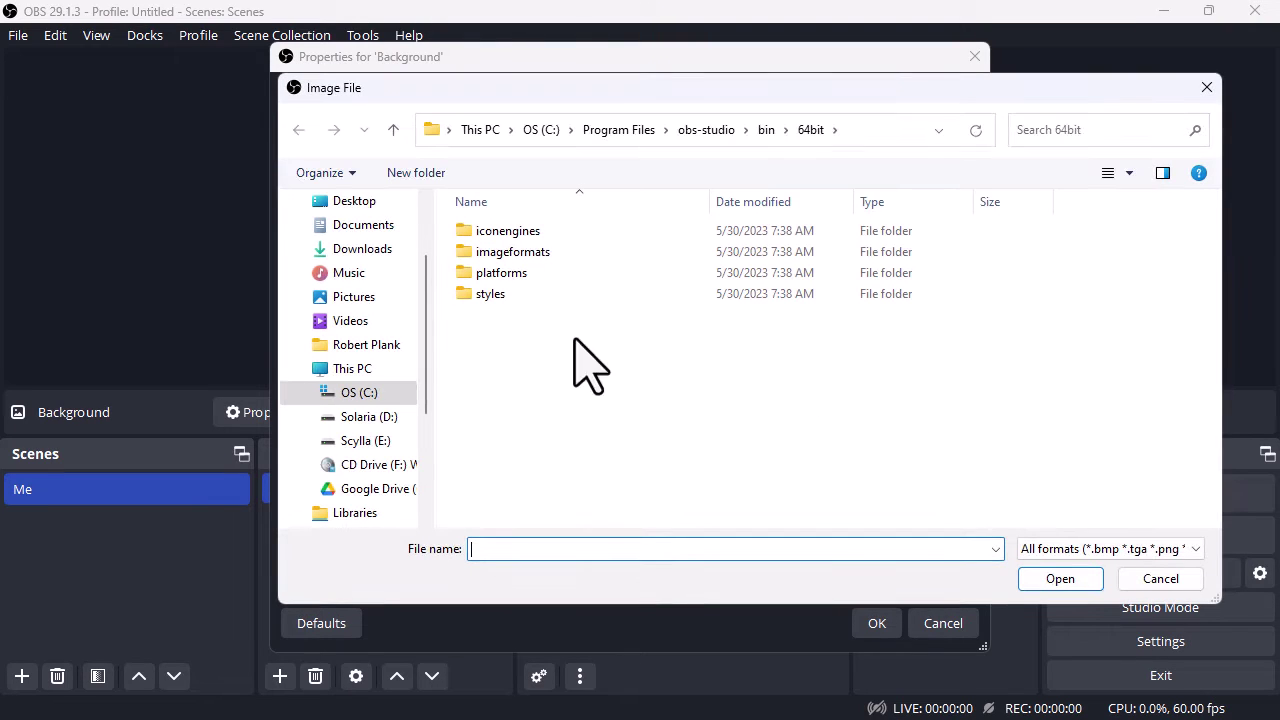
pyautogui.click(378, 418)
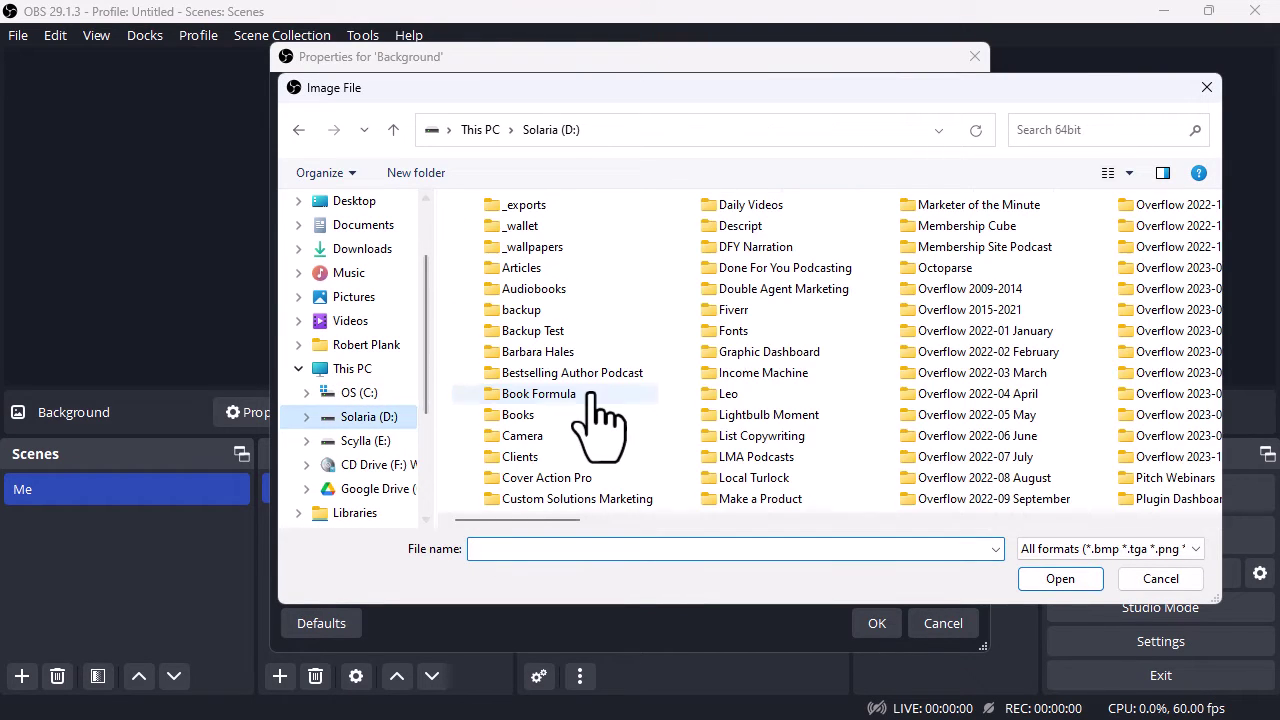
pyautogui.scroll(-3, 600, 414)
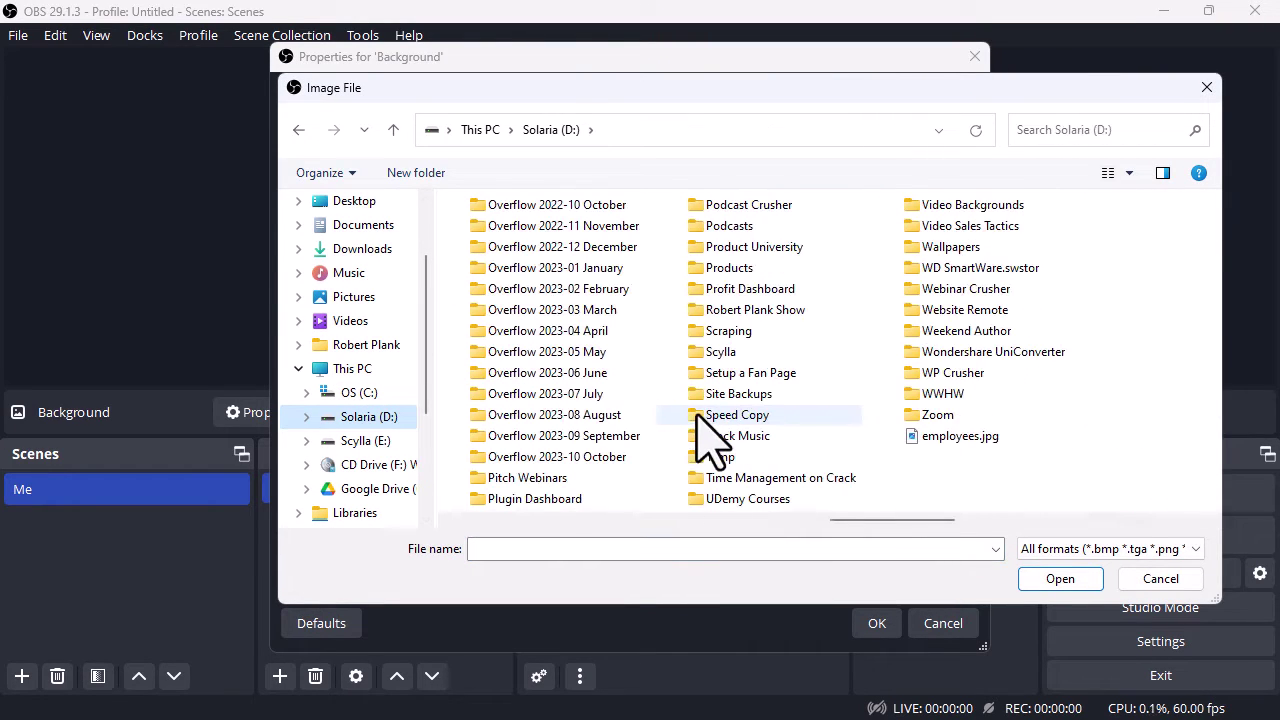
pyautogui.doubleClick(955, 207)
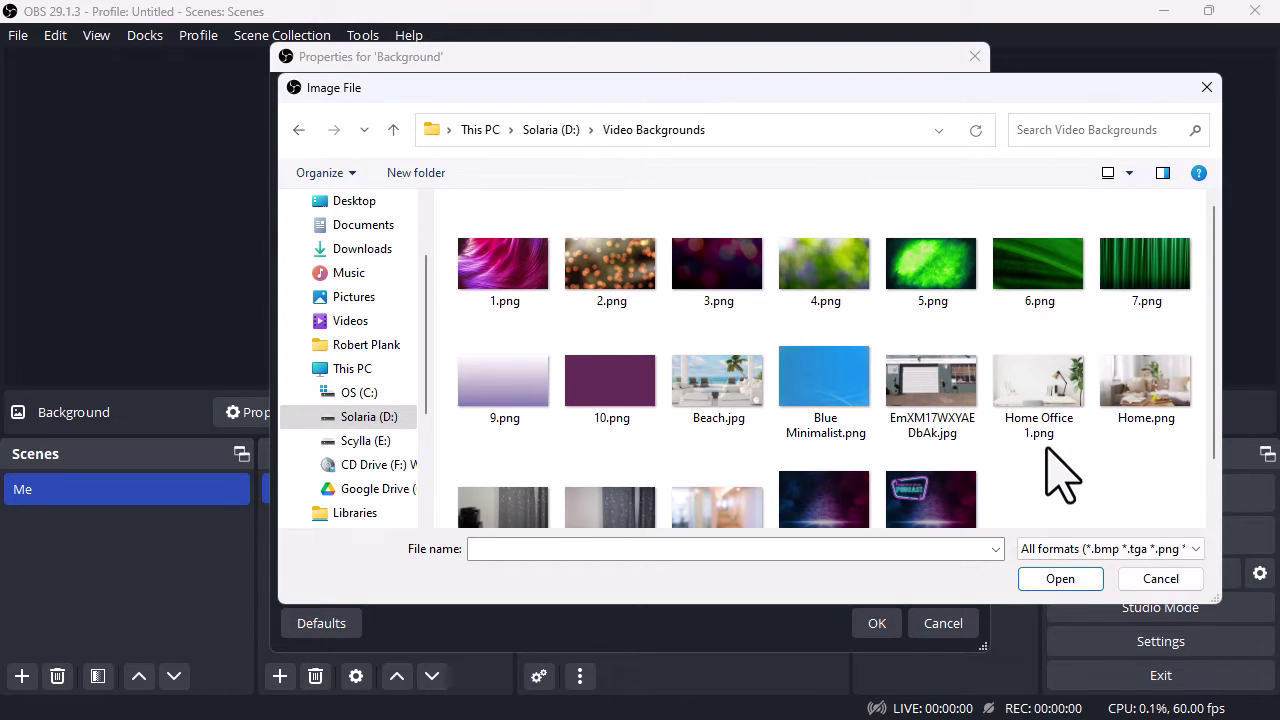
pyautogui.doubleClick(720, 400)
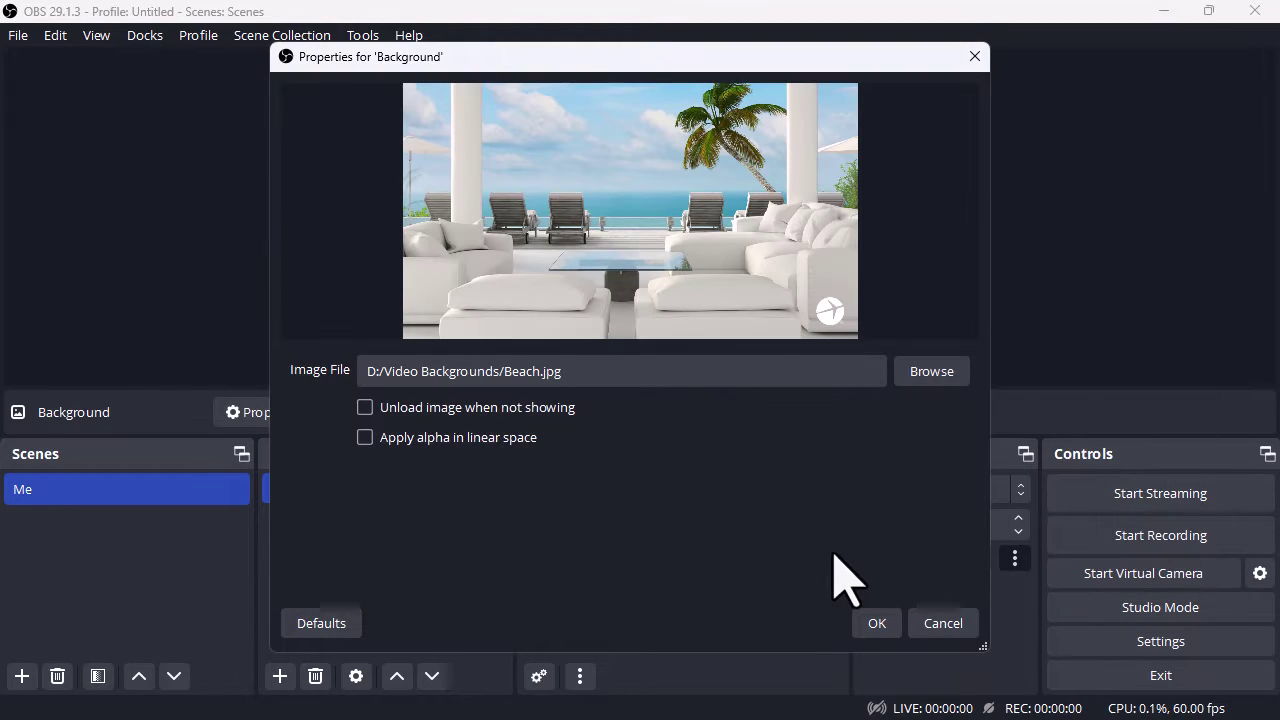
pyautogui.click(876, 623)
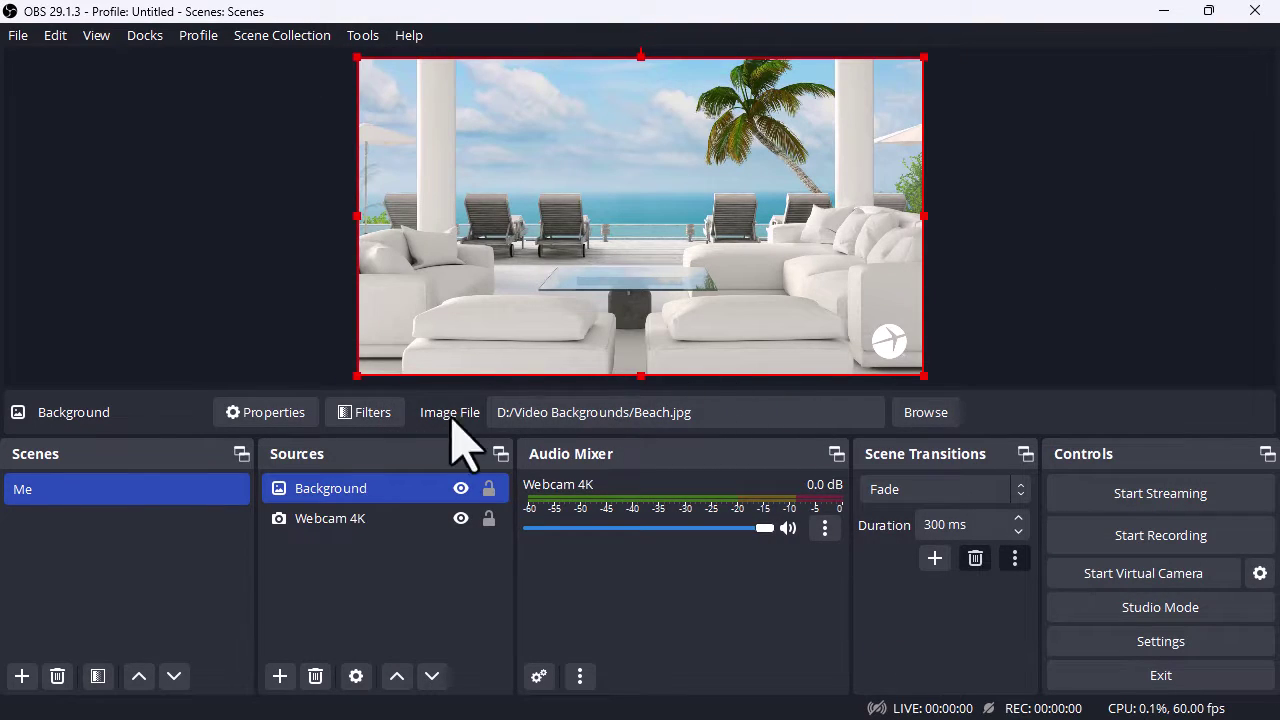
pyautogui.moveTo(280, 491)
pyautogui.mouseDown()
pyautogui.moveTo(300, 514)
pyautogui.moveTo(300, 543)
pyautogui.moveTo(298, 508)
pyautogui.mouseUp()
pyautogui.click(240, 256)
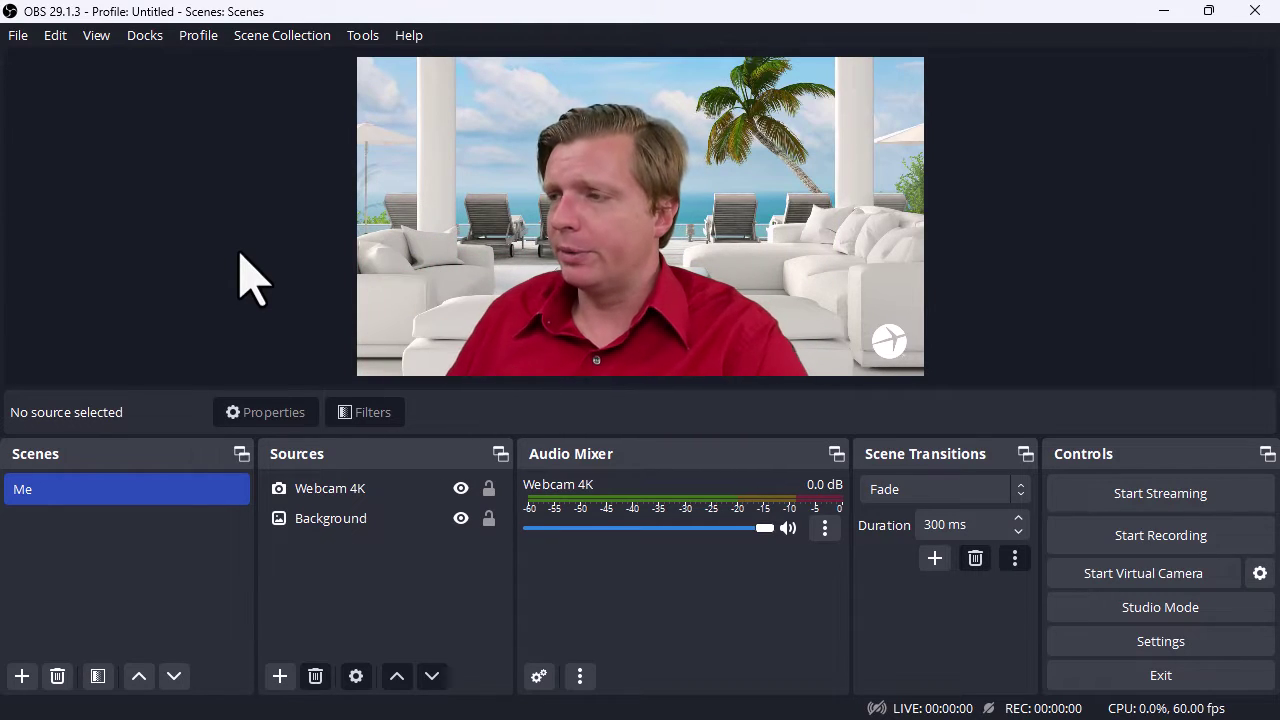
# Add a Text (GDI+) source named Name containing the presenter's name
pyautogui.click(279, 676)
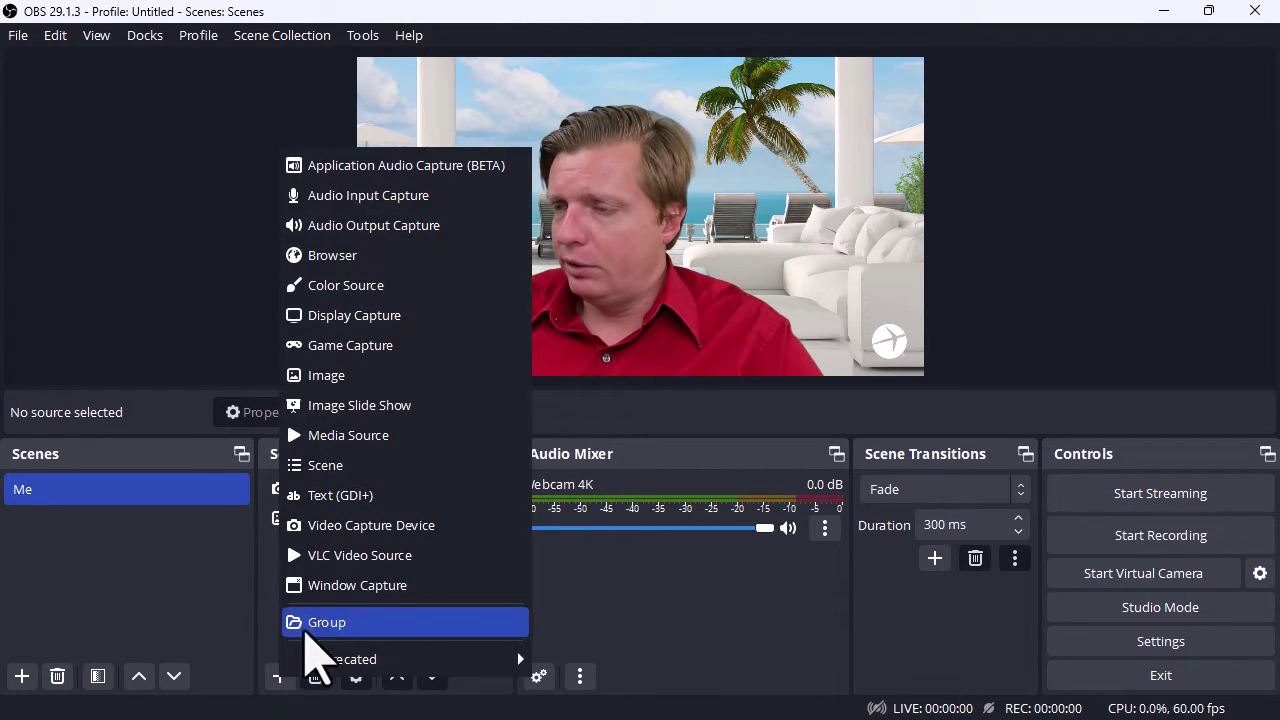
pyautogui.click(326, 497)
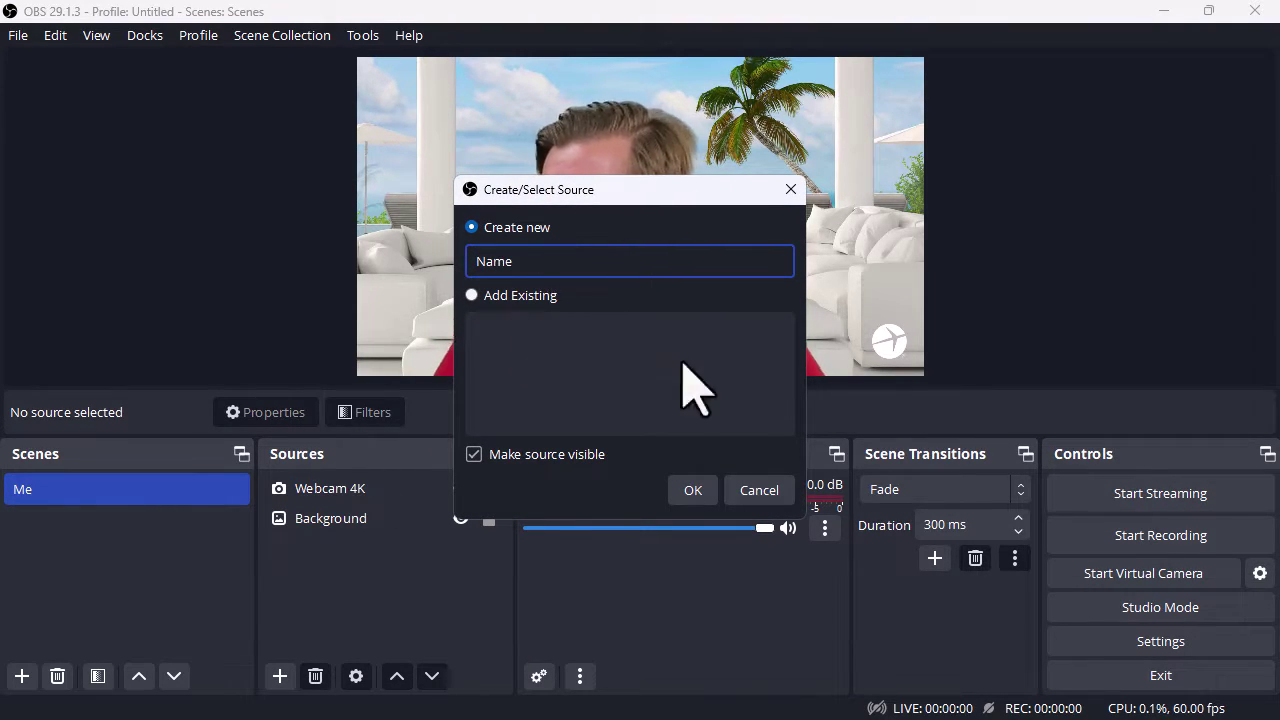
pyautogui.write('Name')
pyautogui.click(693, 490)
pyautogui.click(508, 450)
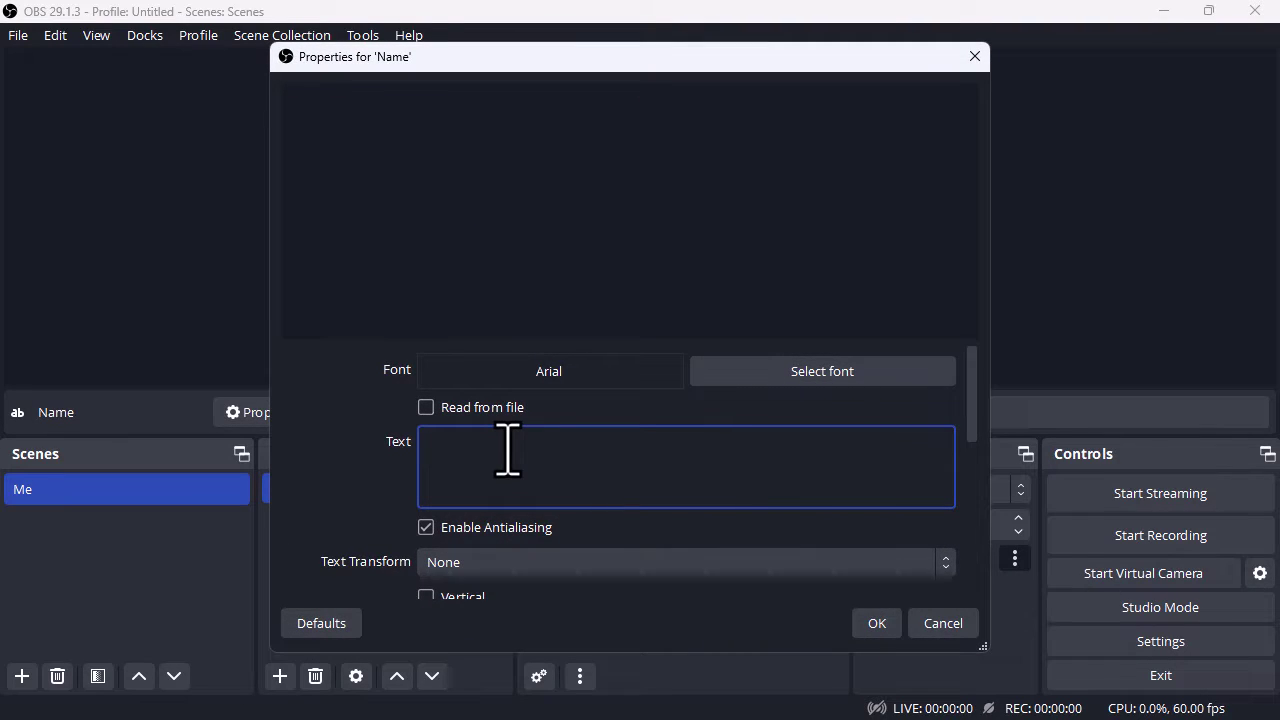
pyautogui.write('Robert Plank')
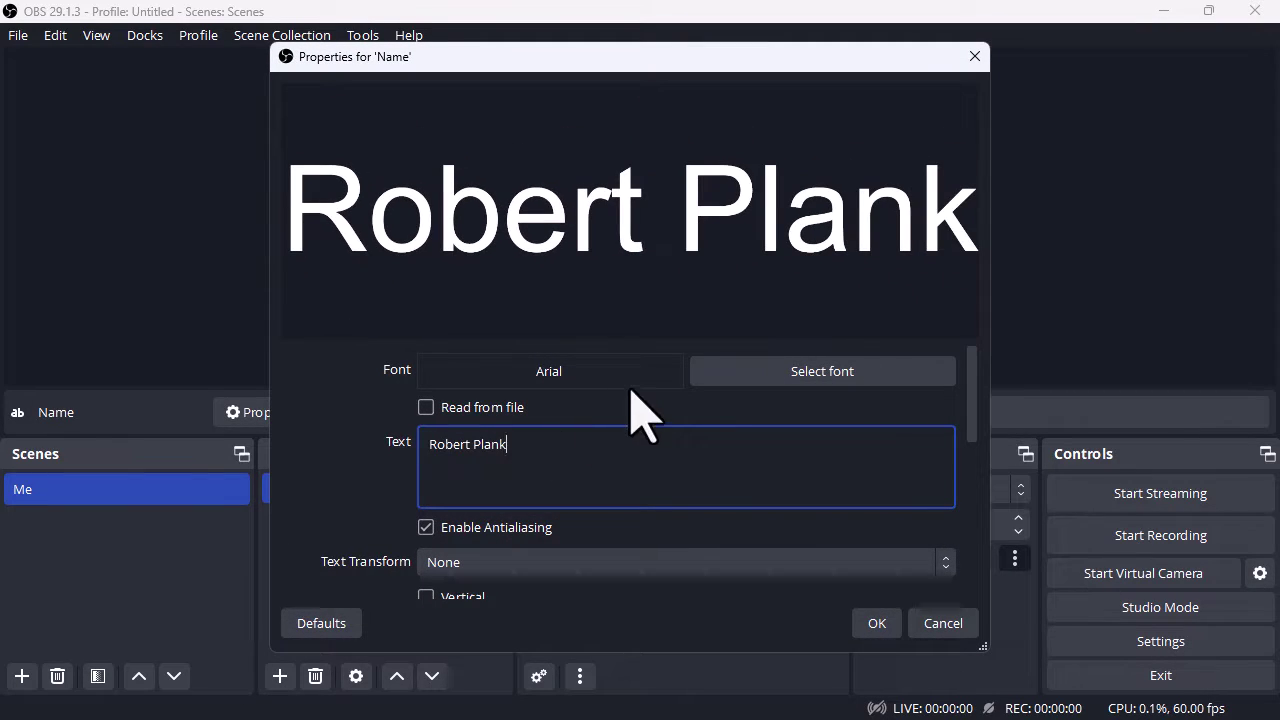
# Set the caption font to Arial Bold and place it in the lower third
pyautogui.click(743, 384)
pyautogui.click(666, 262)
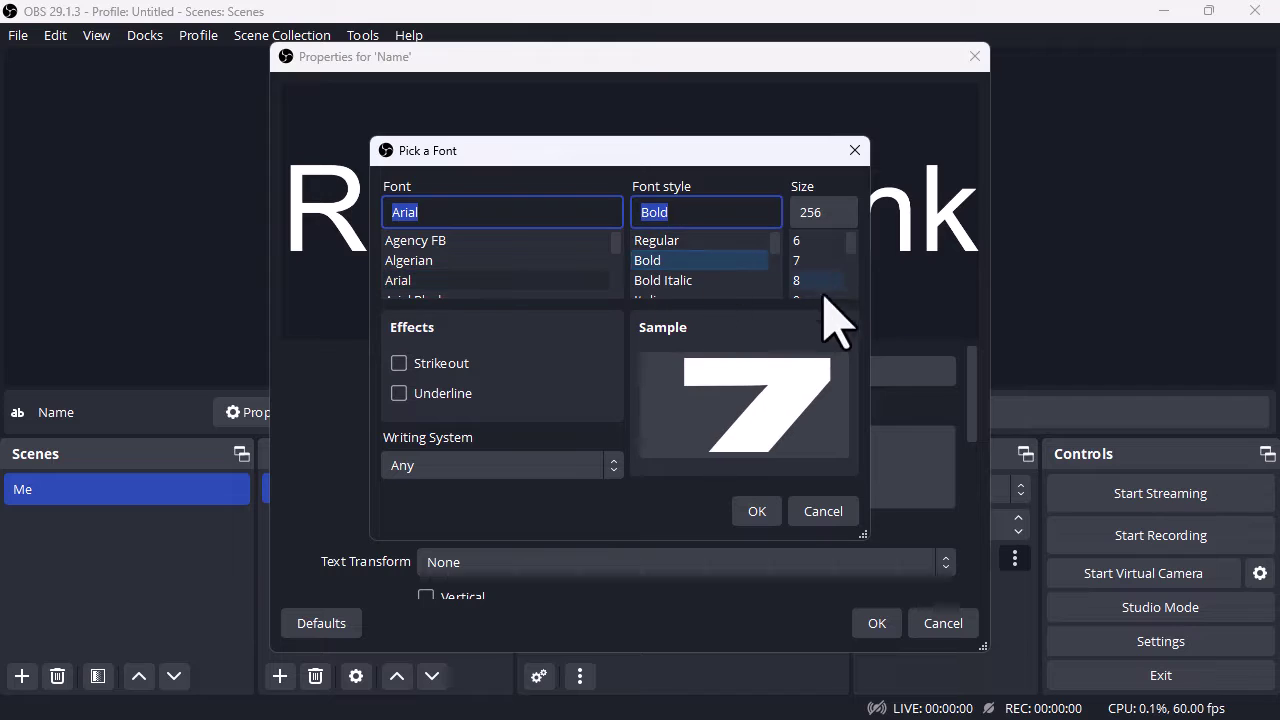
pyautogui.click(758, 513)
pyautogui.click(873, 622)
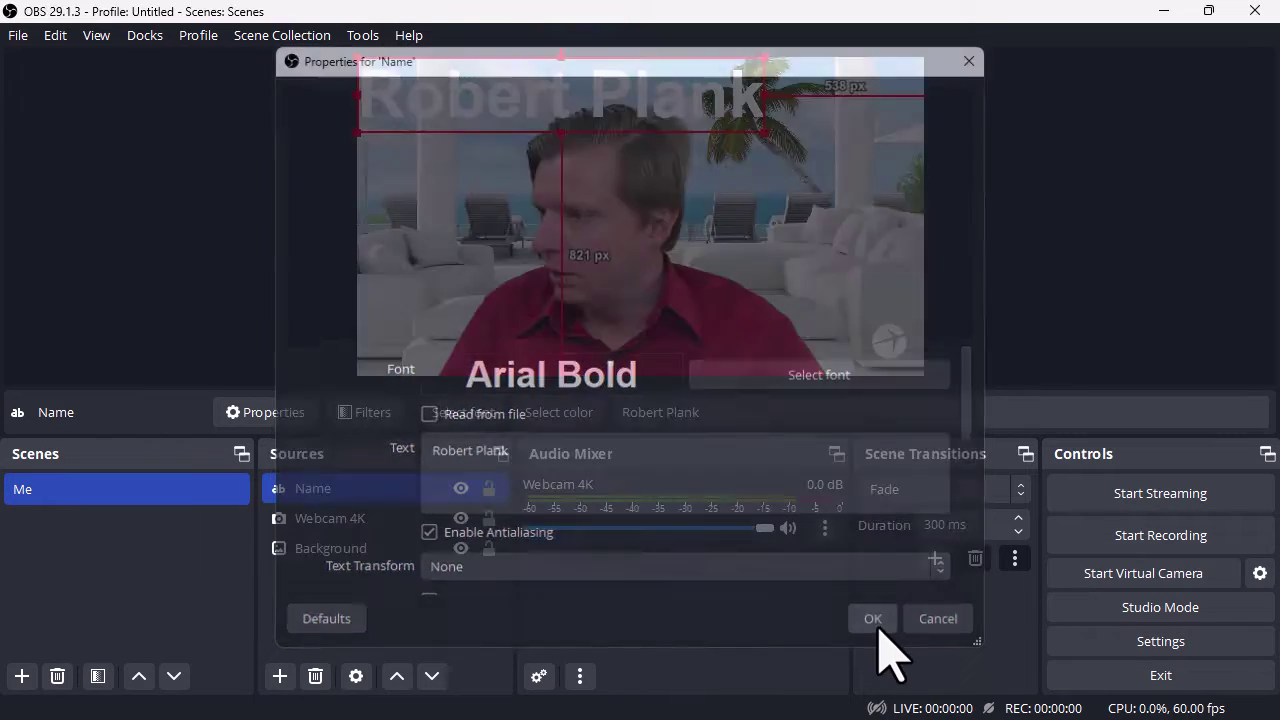
pyautogui.moveTo(620, 133); pyautogui.dragTo(671, 338)
pyautogui.click(1076, 232)
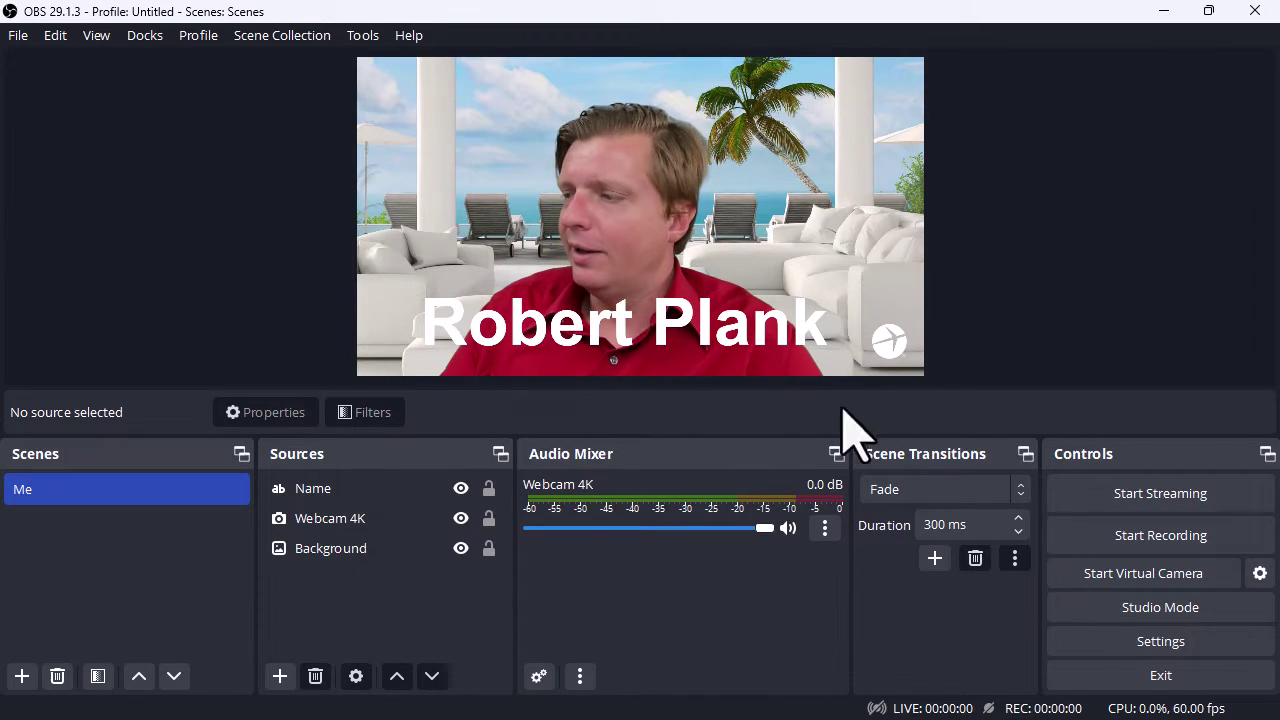
# Create a new scene named Desktop
pyautogui.click(180, 580)
pyautogui.click(22, 677)
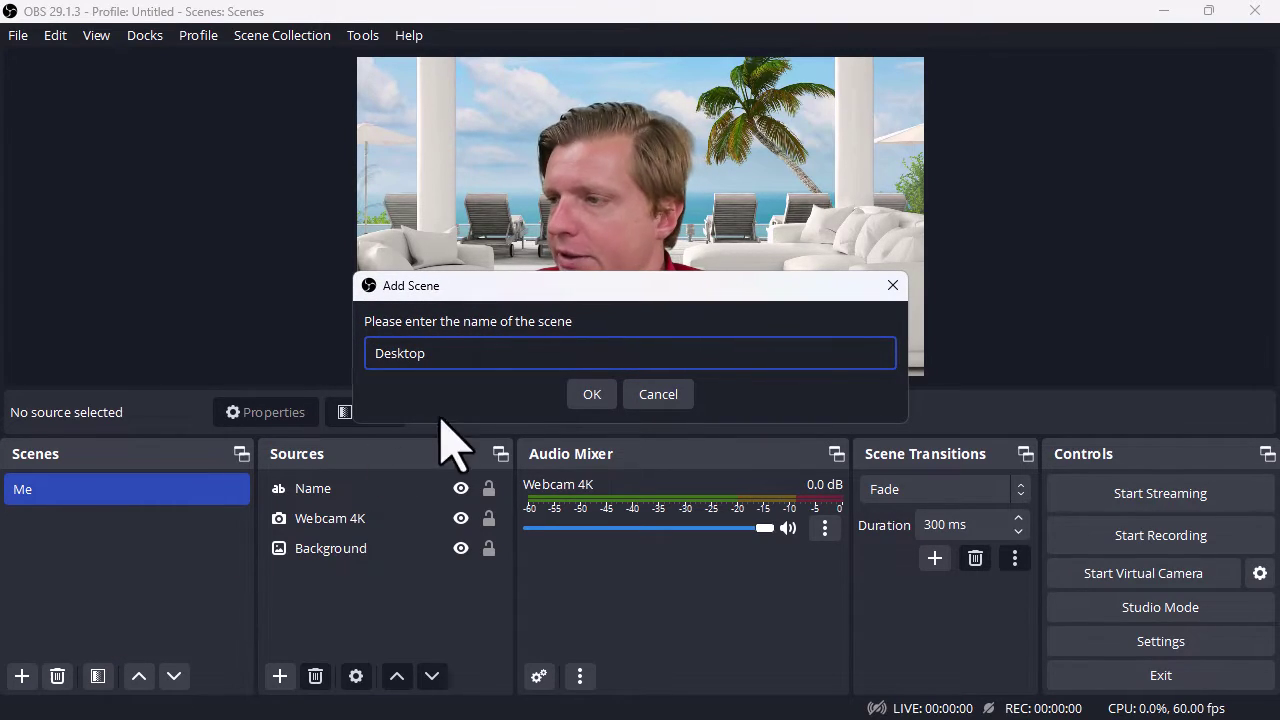
pyautogui.click(590, 394)
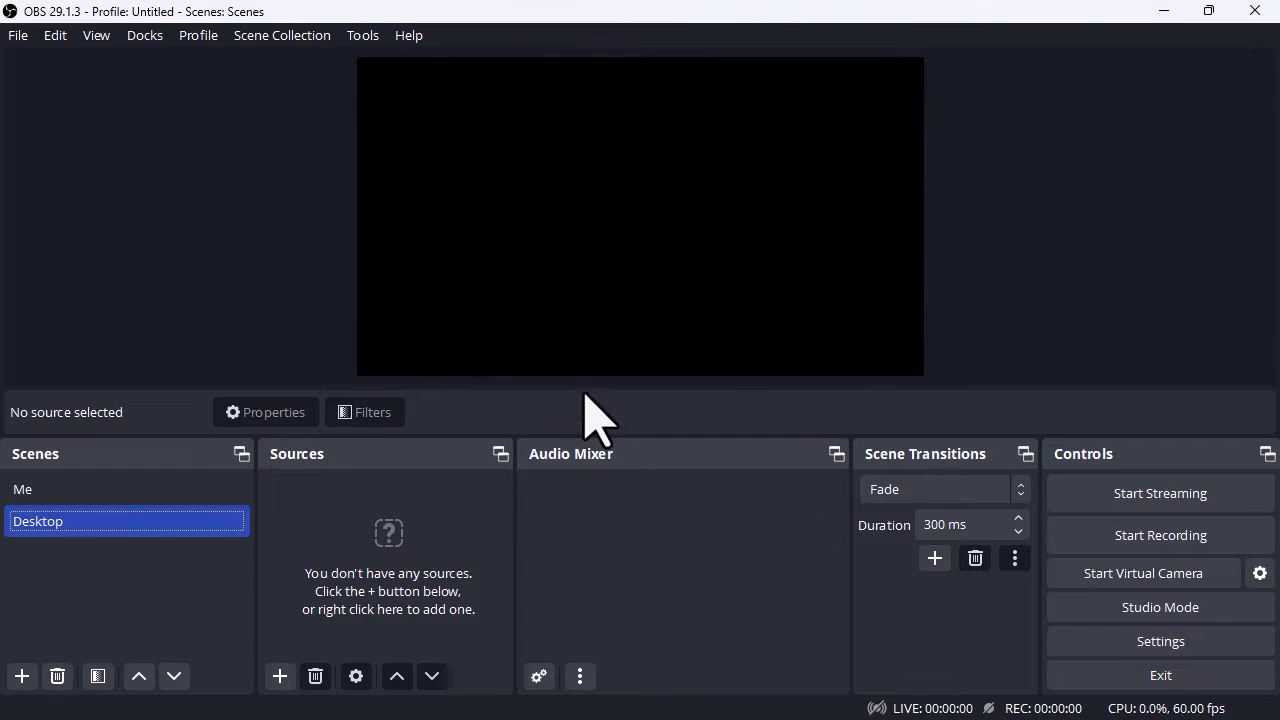
# Add a Monitor display capture of the S27E310 display, stretch it to fill the canvas, then return to Me
pyautogui.click(280, 676)
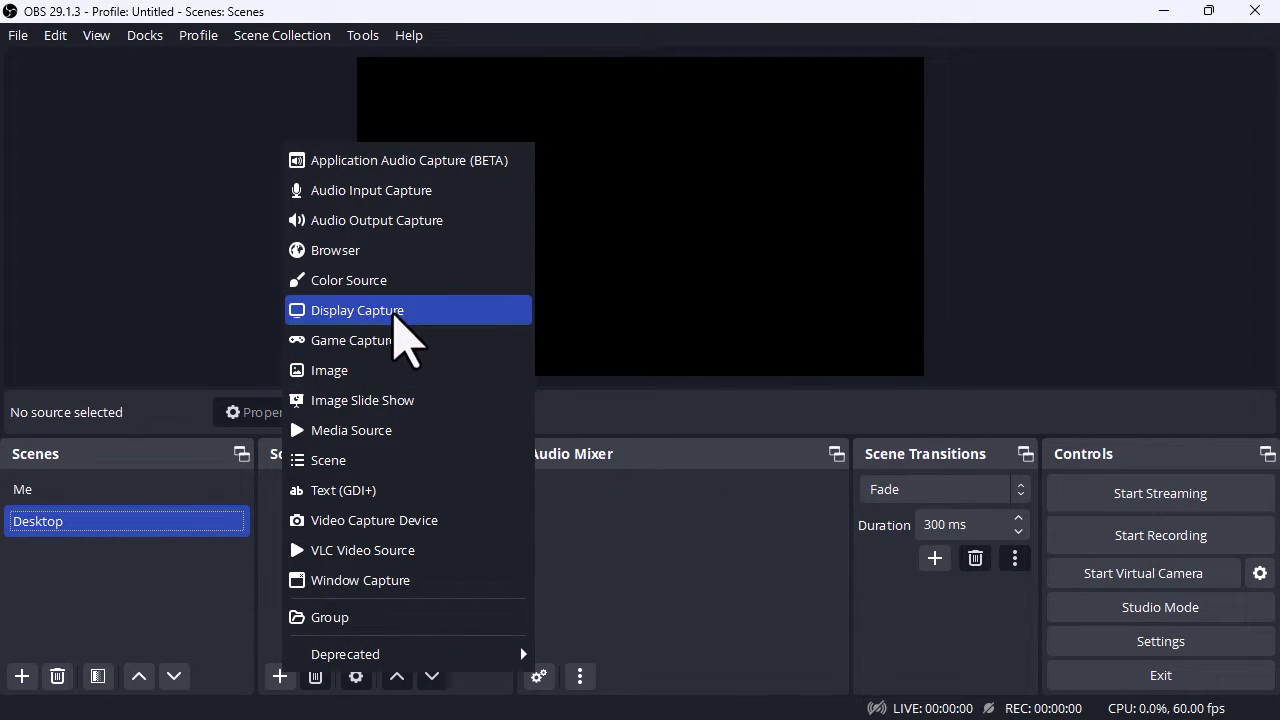
pyautogui.click(395, 316)
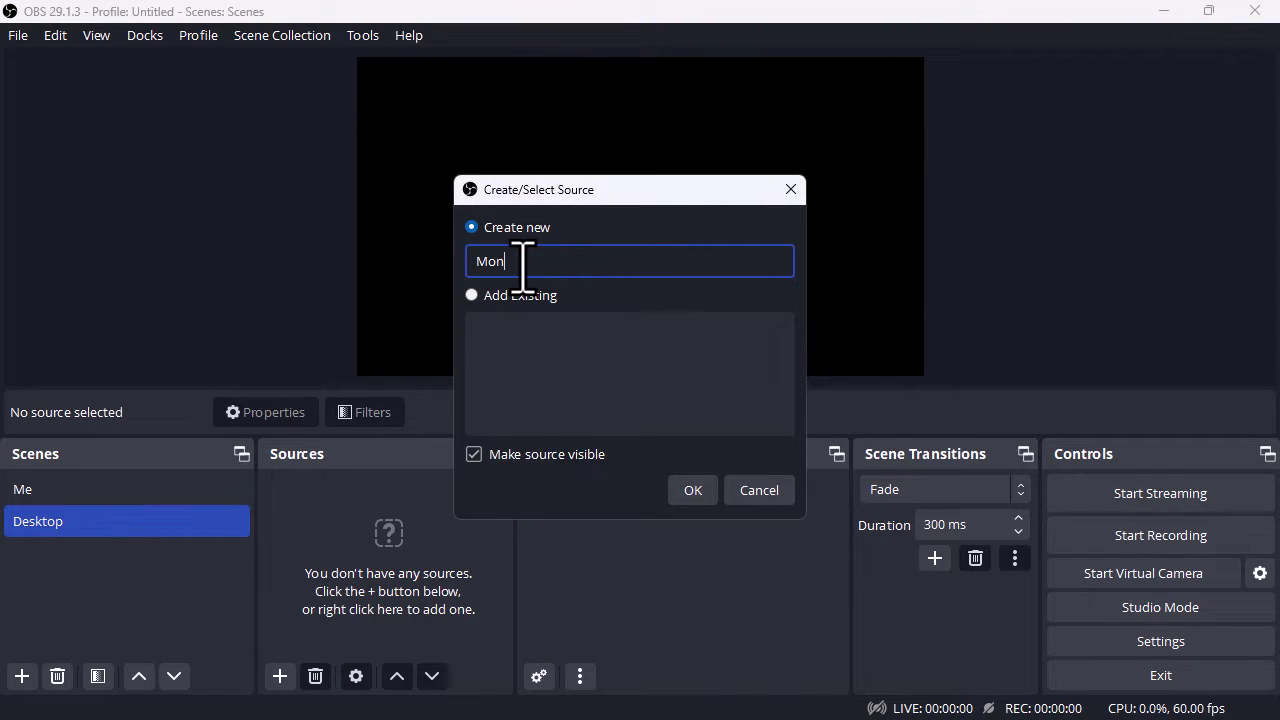
pyautogui.click(692, 489)
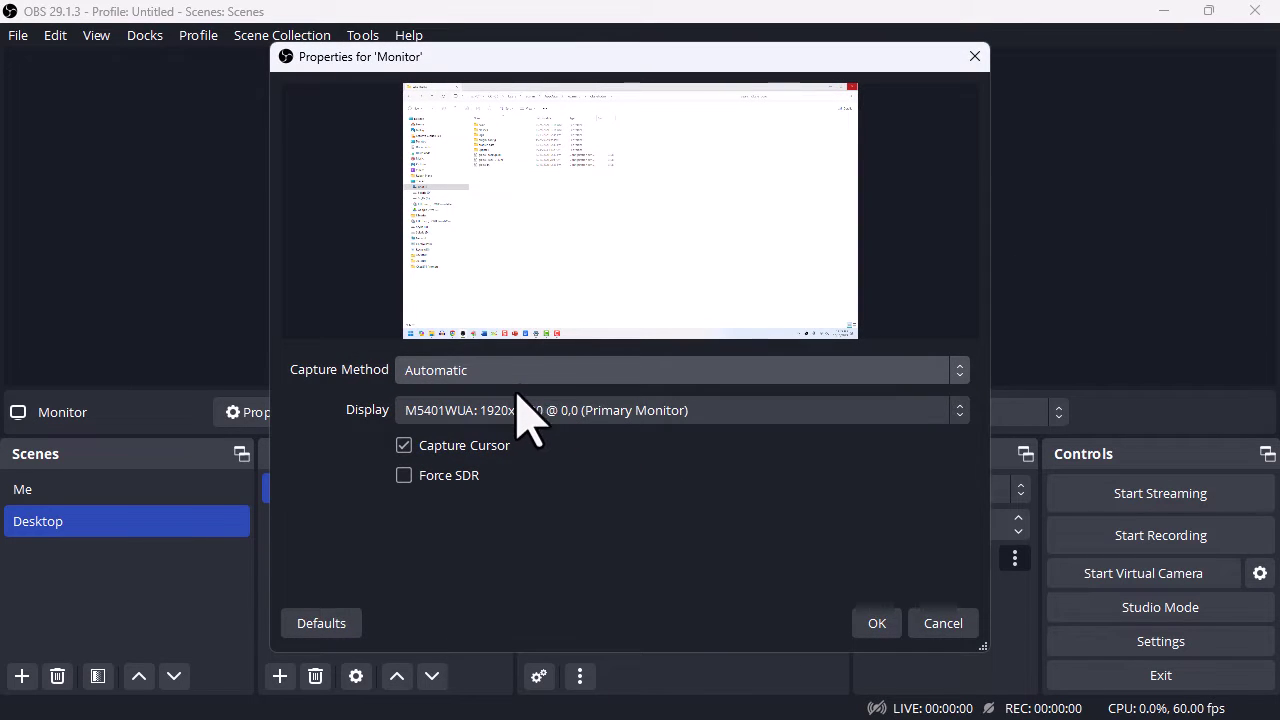
pyautogui.click(517, 404)
pyautogui.click(514, 456)
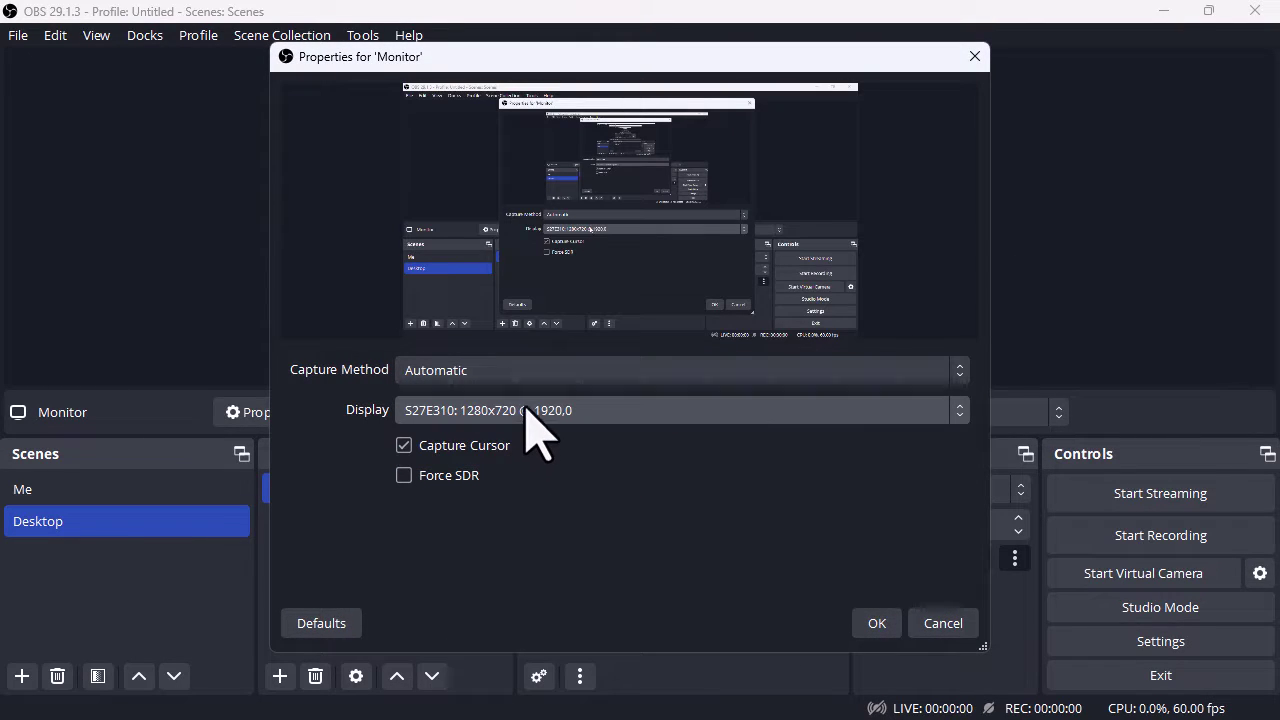
pyautogui.click(870, 624)
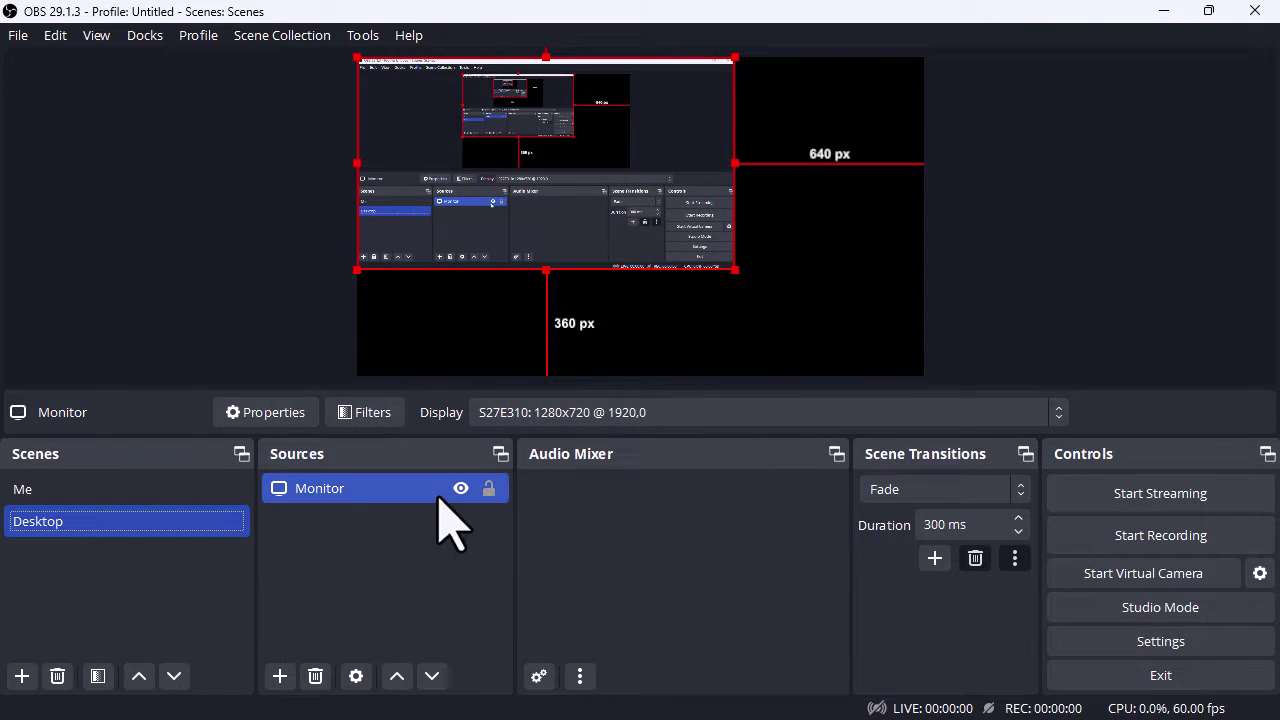
pyautogui.moveTo(735, 271); pyautogui.dragTo(922, 377)
pyautogui.click(1057, 279)
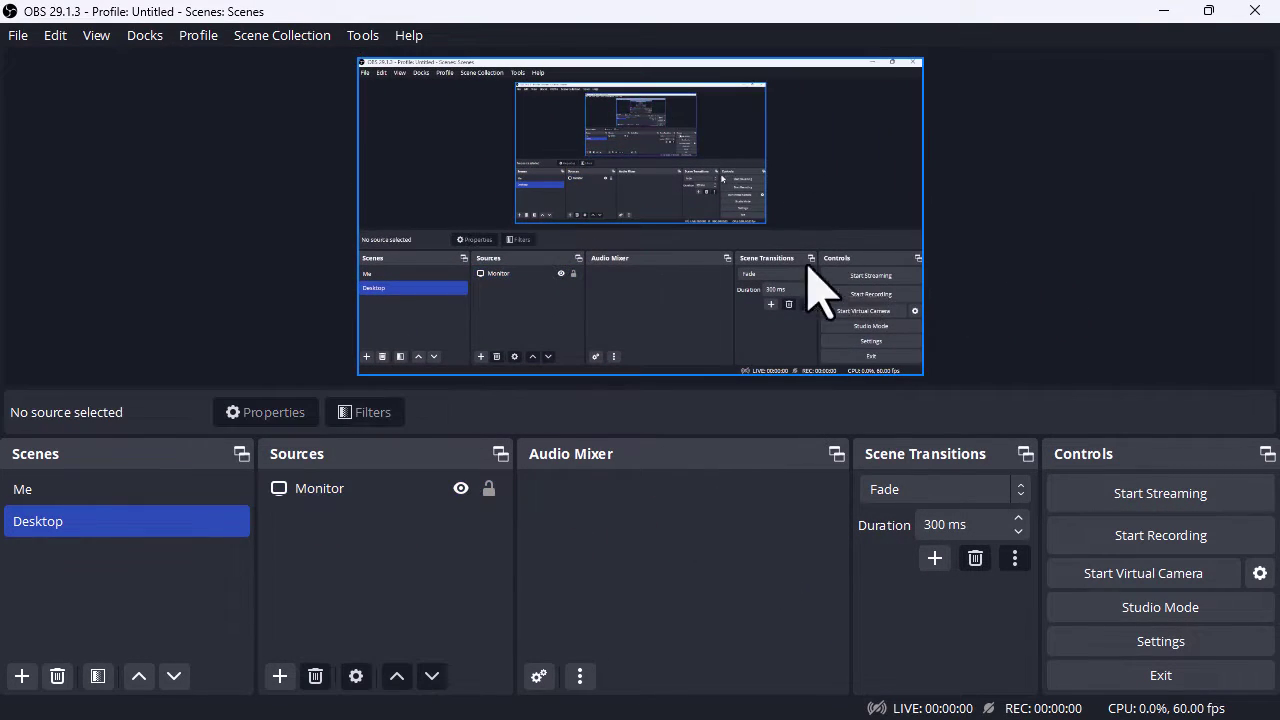
pyautogui.click(135, 496)
# Add the existing Webcam 4K video capture device to the Desktop scene
pyautogui.click(129, 518)
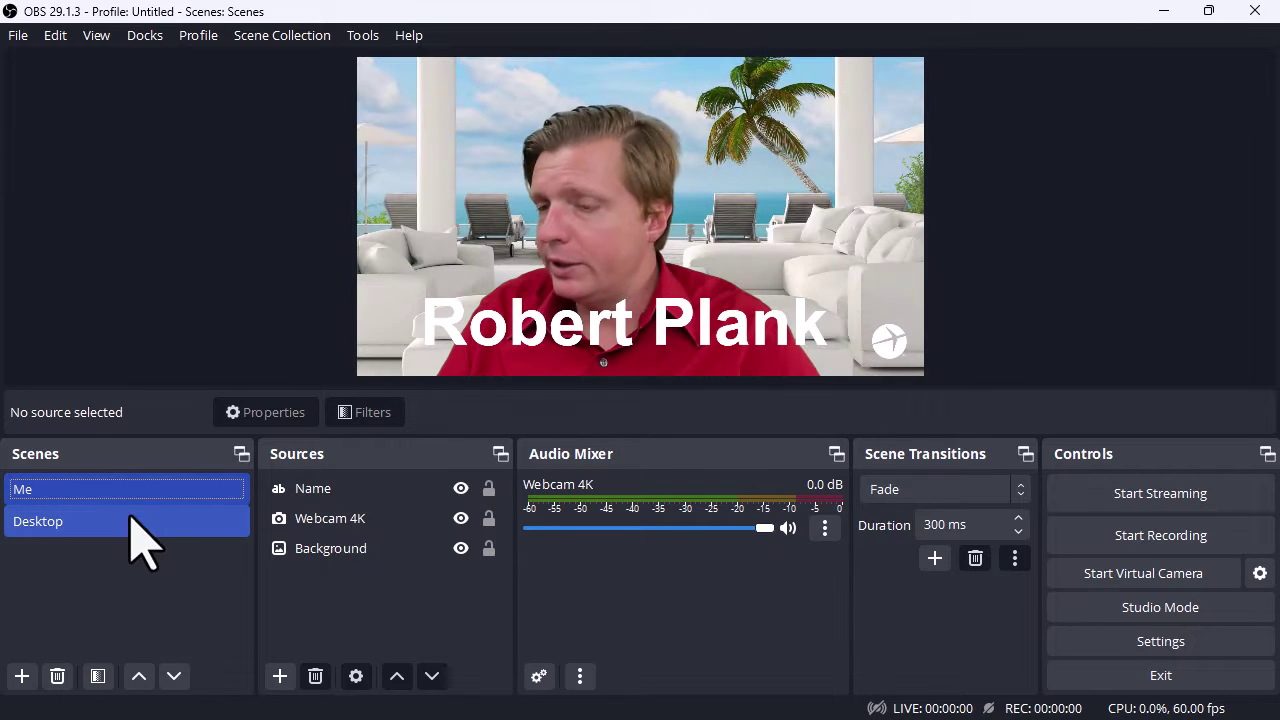
pyautogui.click(129, 520)
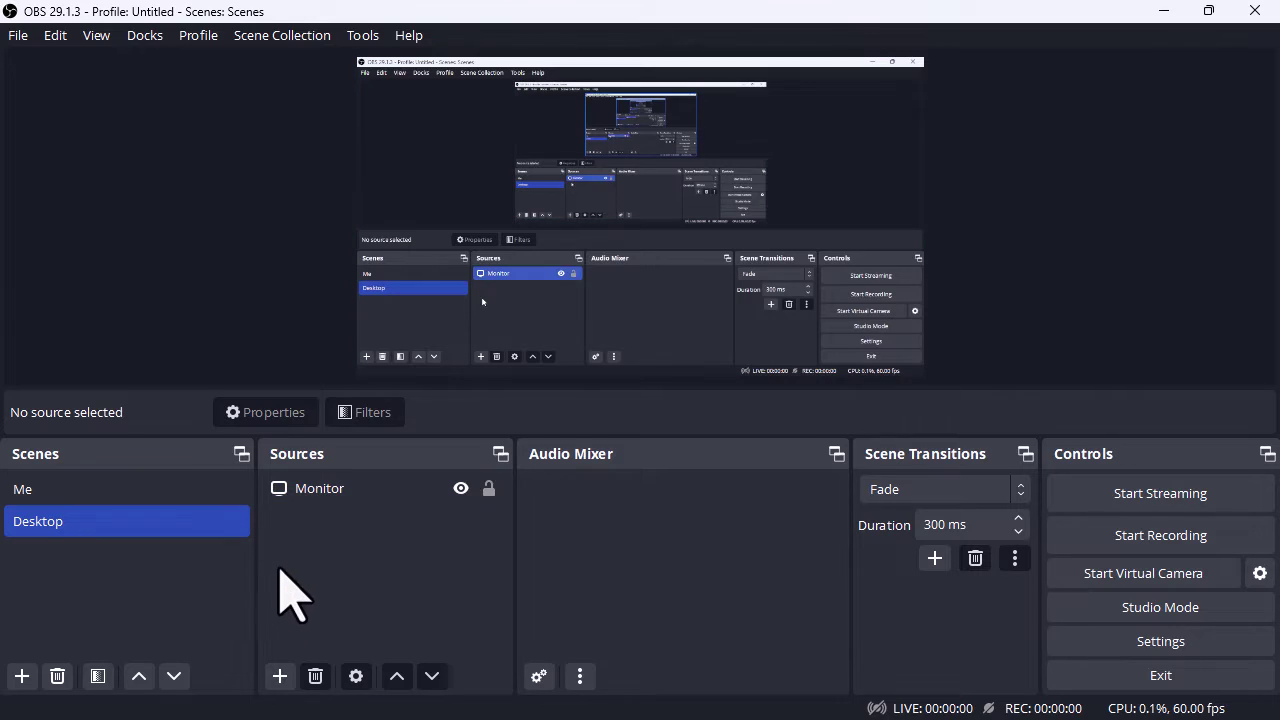
pyautogui.click(280, 677)
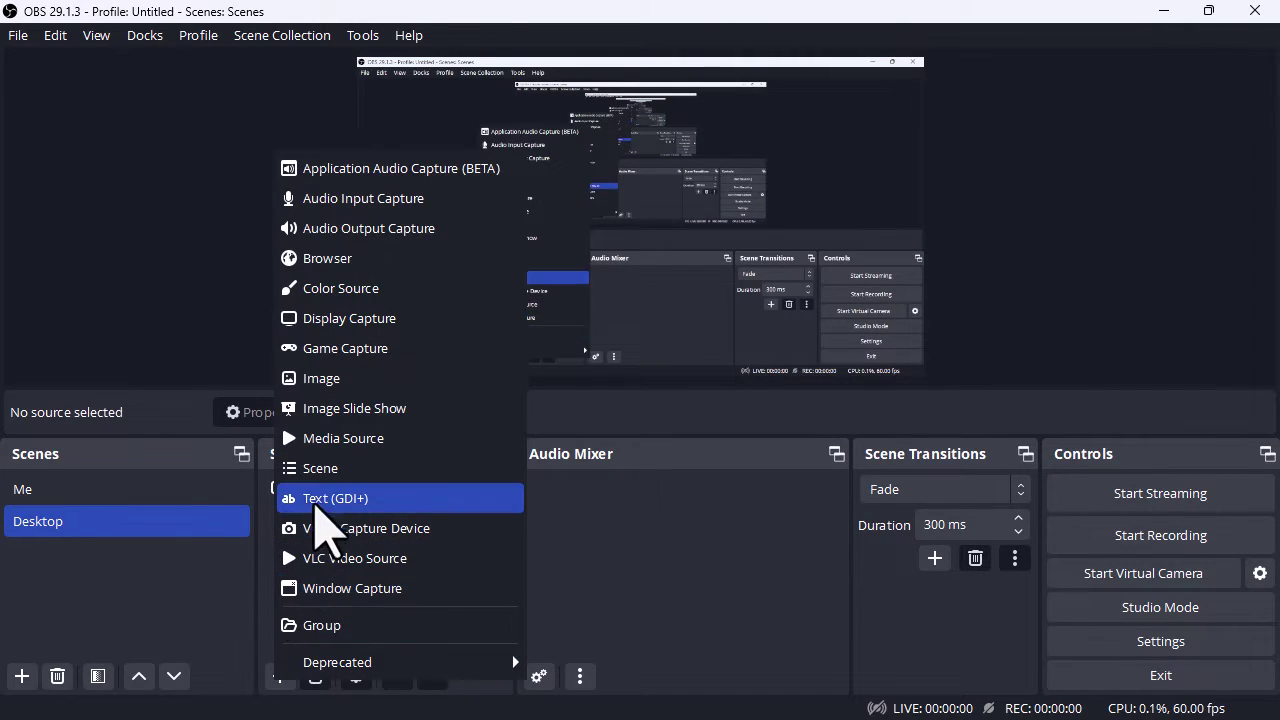
pyautogui.click(322, 528)
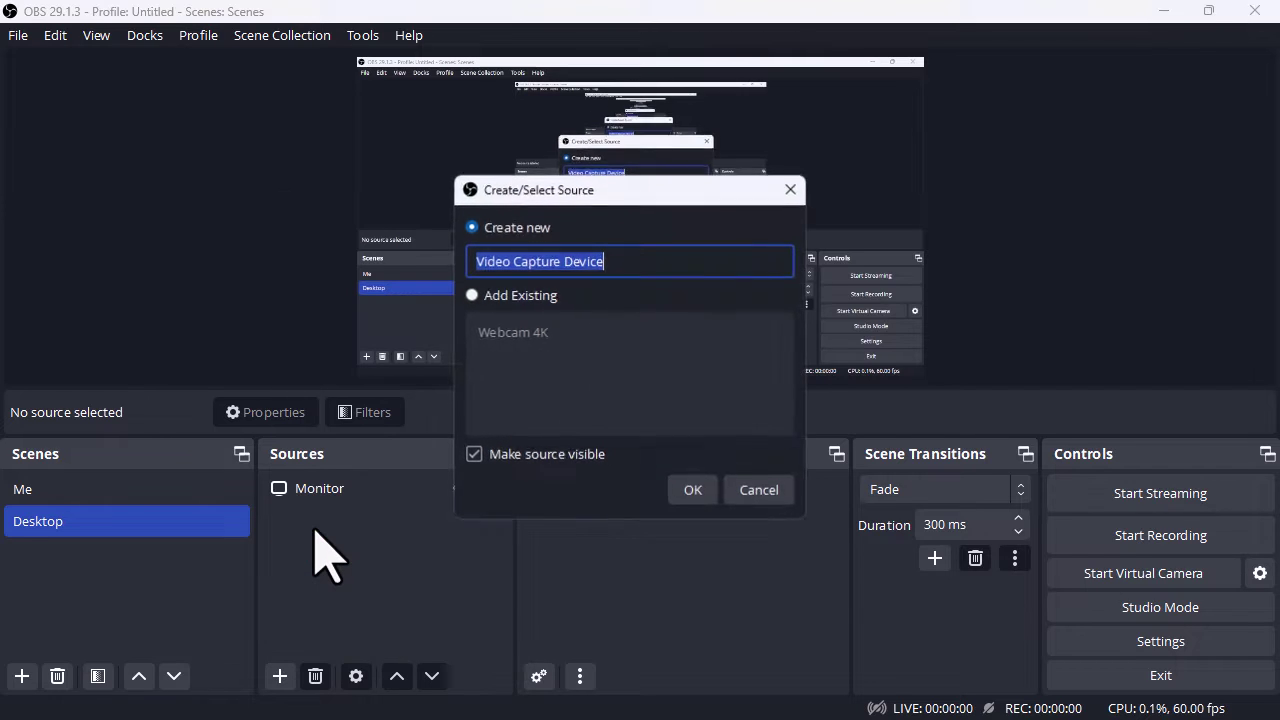
pyautogui.click(503, 333)
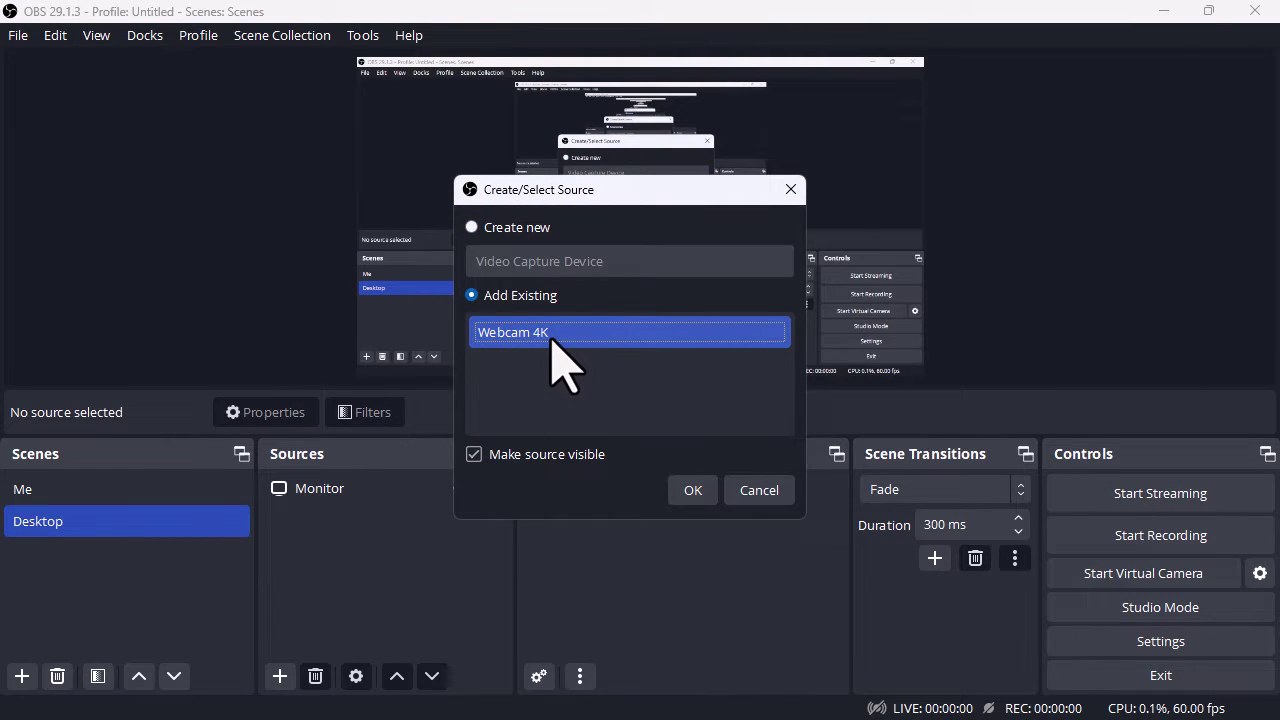
pyautogui.click(690, 488)
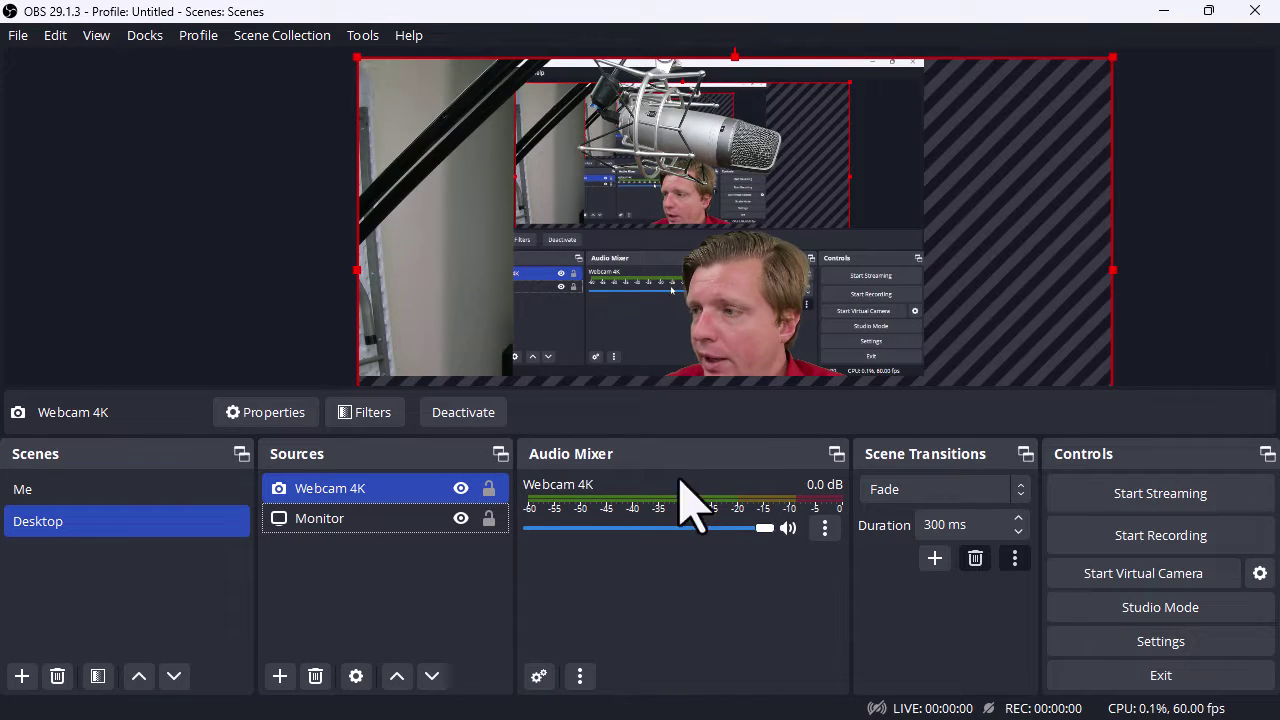
# Shrink the webcam and crop its top, left and right edges
pyautogui.moveTo(358, 58); pyautogui.dragTo(677, 320)
pyautogui.moveTo(766, 257); pyautogui.dragTo(510, 200)
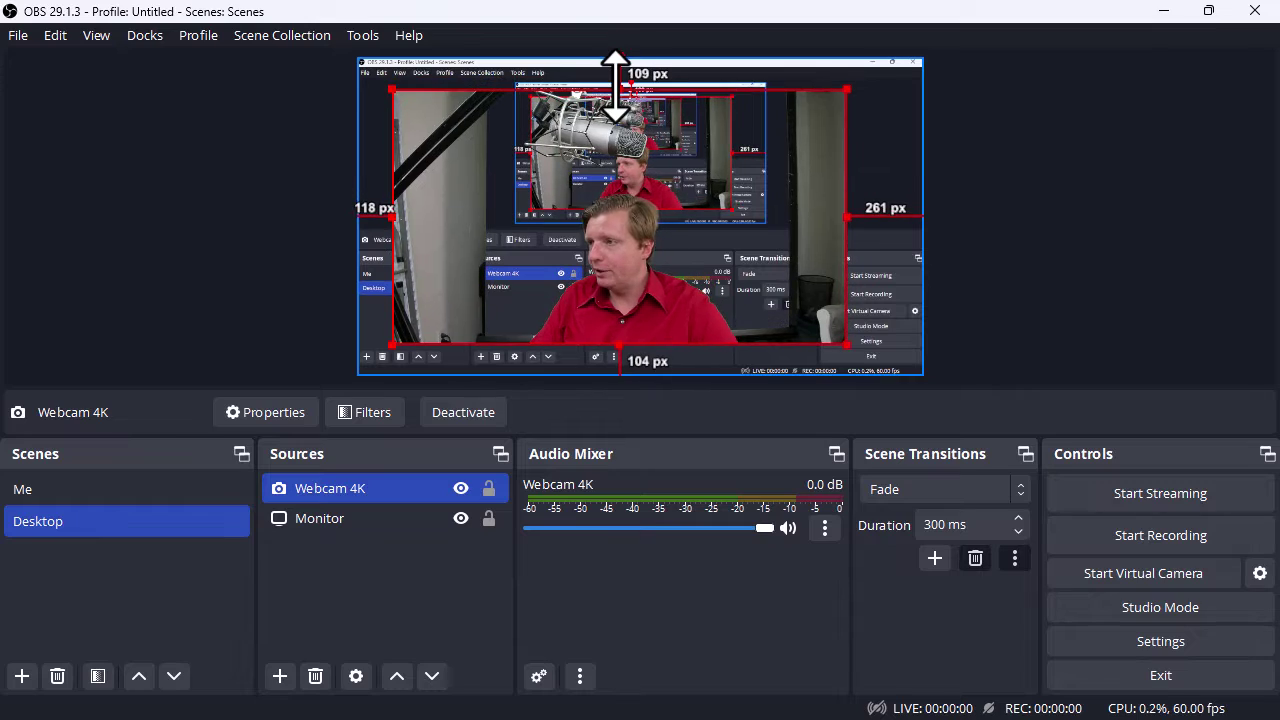
pyautogui.moveTo(614, 69); pyautogui.dragTo(615, 184)
pyautogui.moveTo(392, 268); pyautogui.dragTo(509, 269)
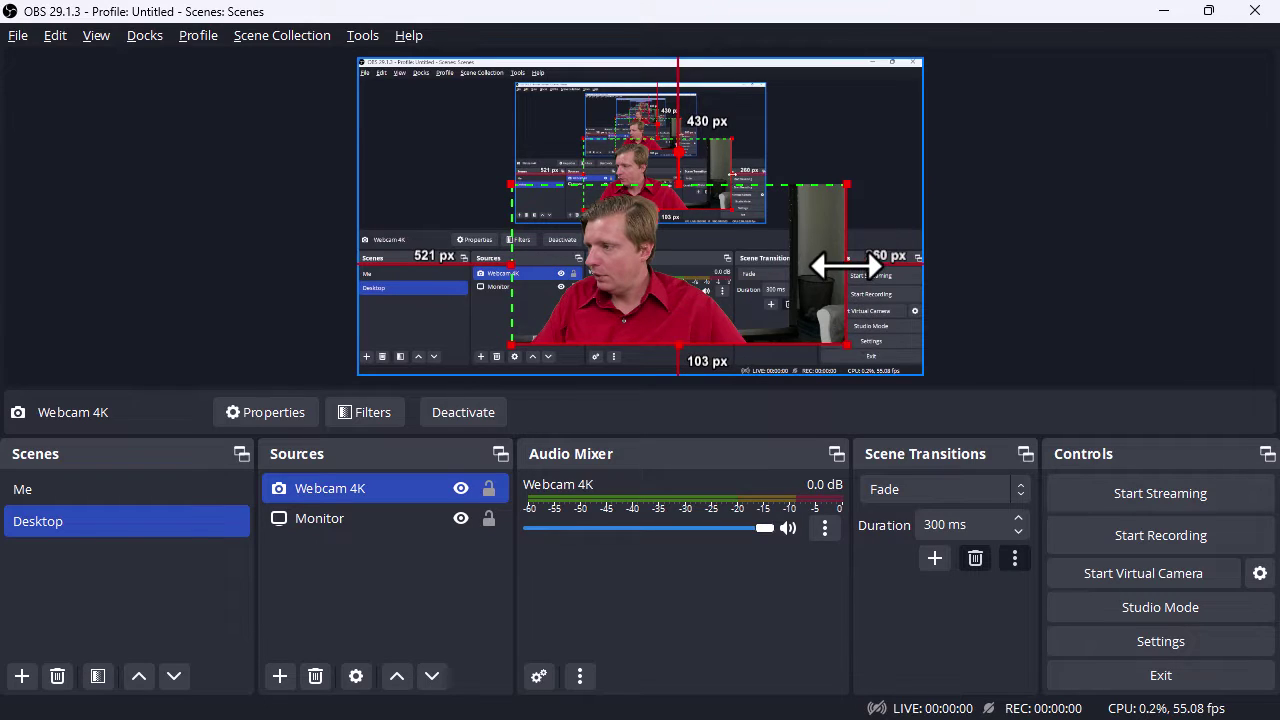
pyautogui.moveTo(850, 271); pyautogui.dragTo(771, 289)
pyautogui.click(714, 294)
# Move the webcam inset to the lower-right corner and widen it slightly to the left
pyautogui.click(499, 321)
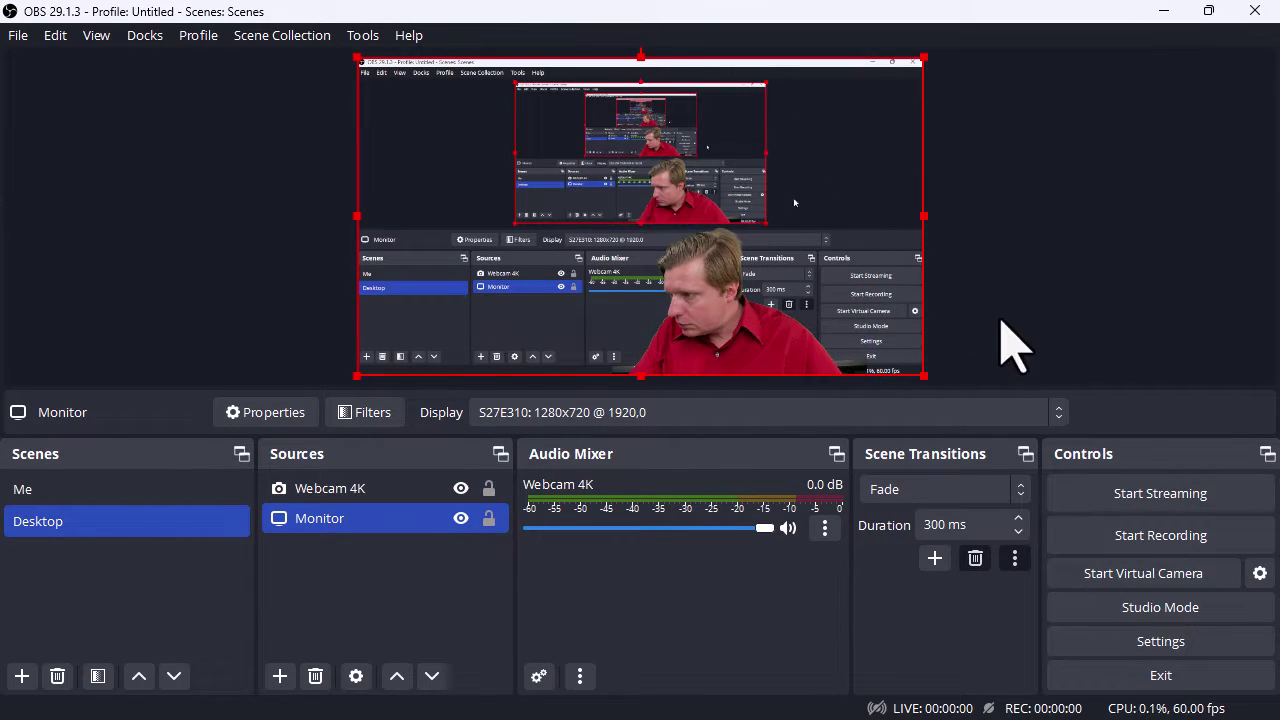
pyautogui.click(1000, 340)
pyautogui.moveTo(794, 337); pyautogui.dragTo(842, 307)
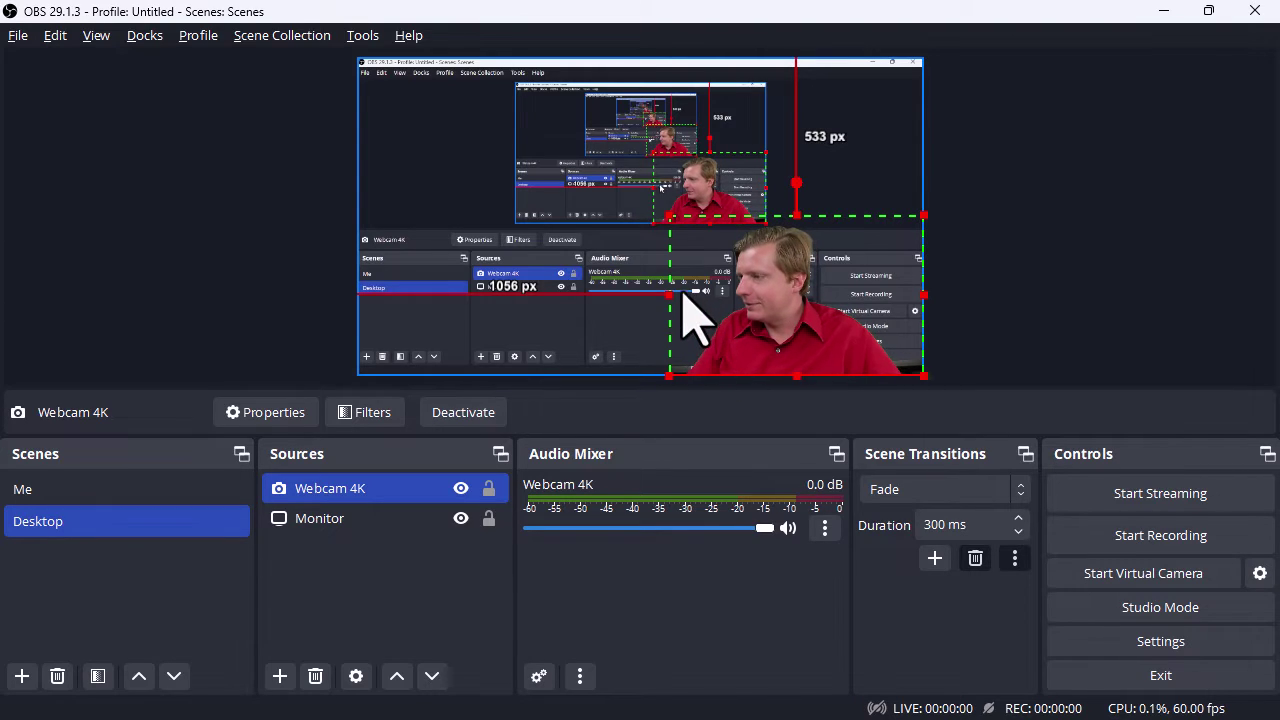
pyautogui.moveTo(670, 293)
pyautogui.mouseDown()
pyautogui.moveTo(606, 297)
pyautogui.moveTo(650, 295)
pyautogui.mouseUp()
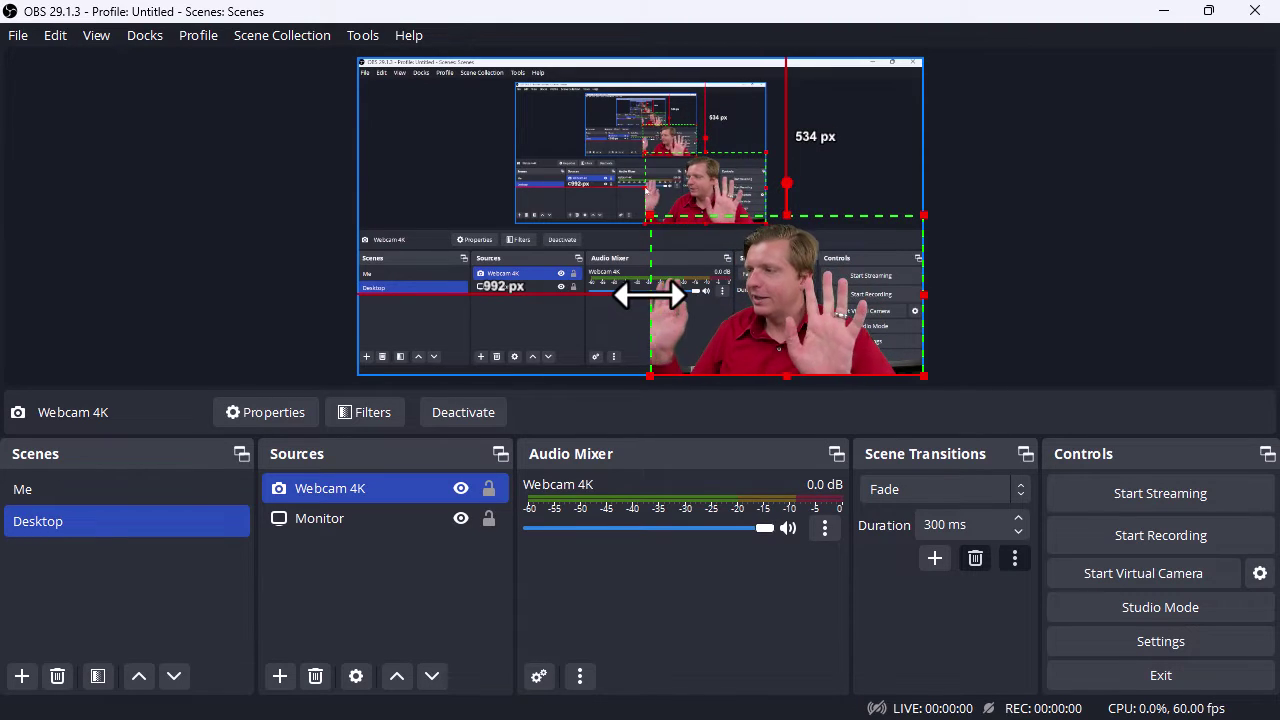
pyautogui.click(986, 251)
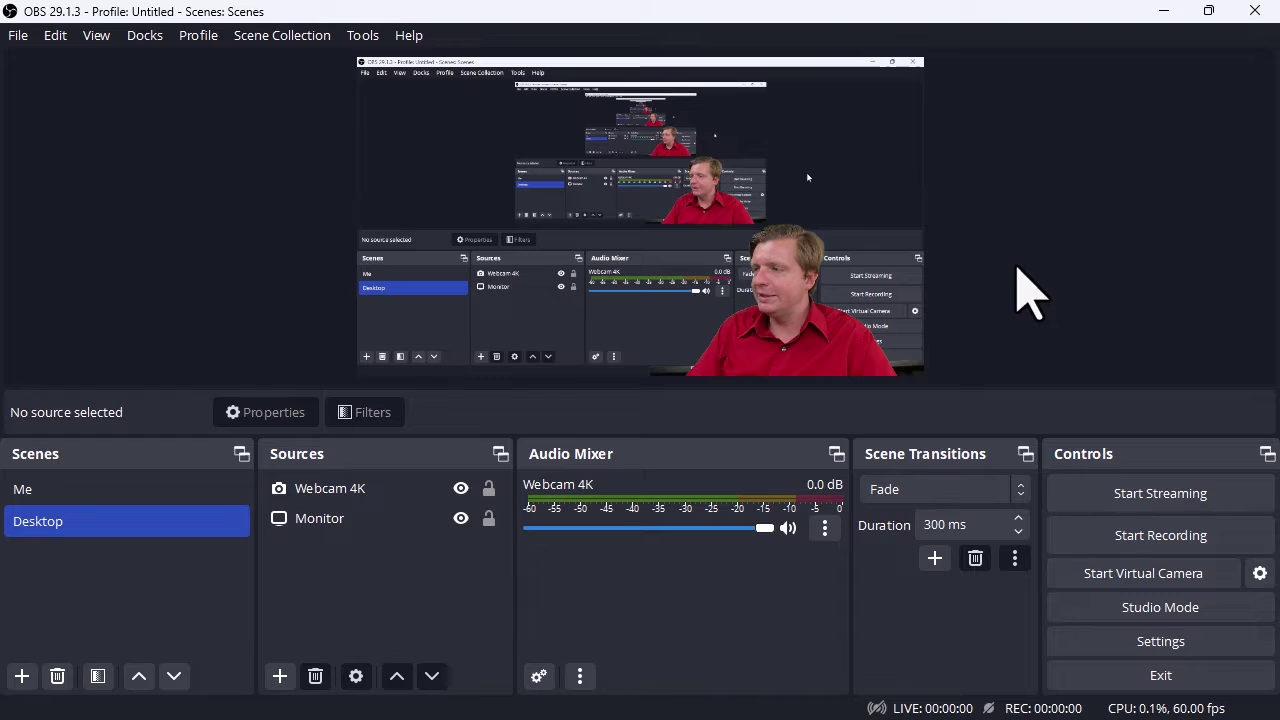
# Record two short test clips while switching between the Desktop and Me scenes
pyautogui.click(128, 489)
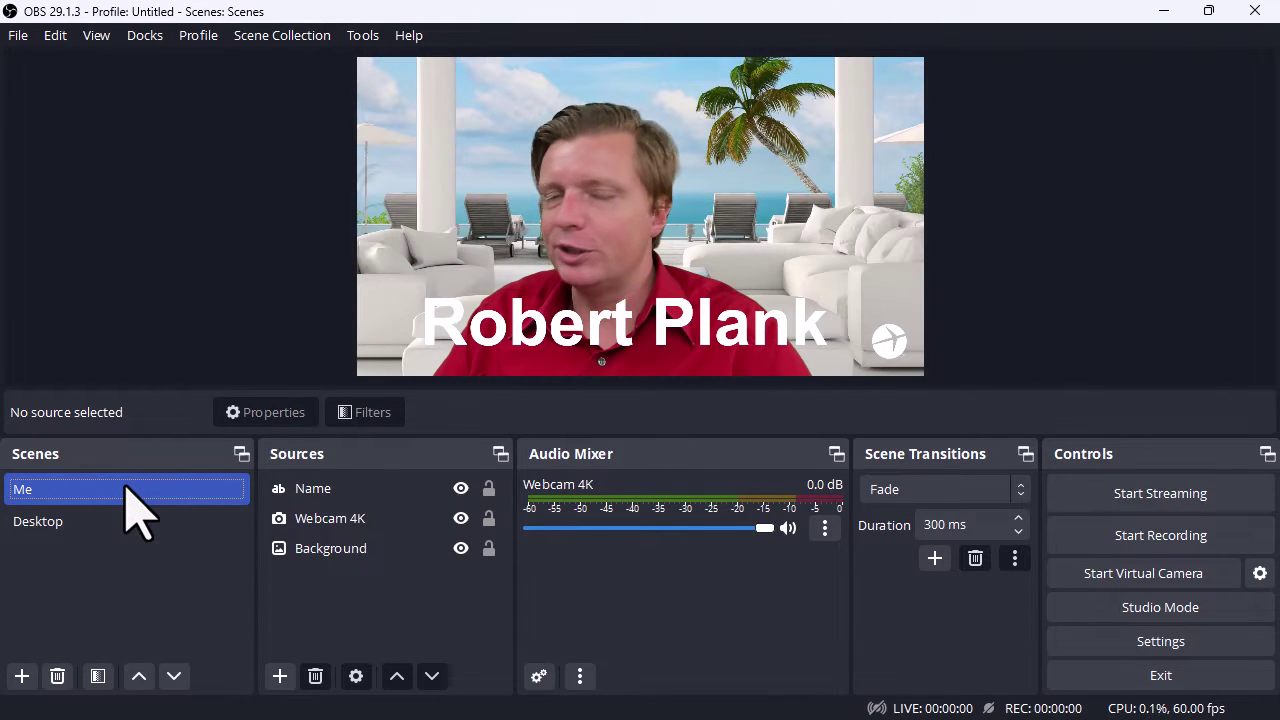
pyautogui.click(130, 520)
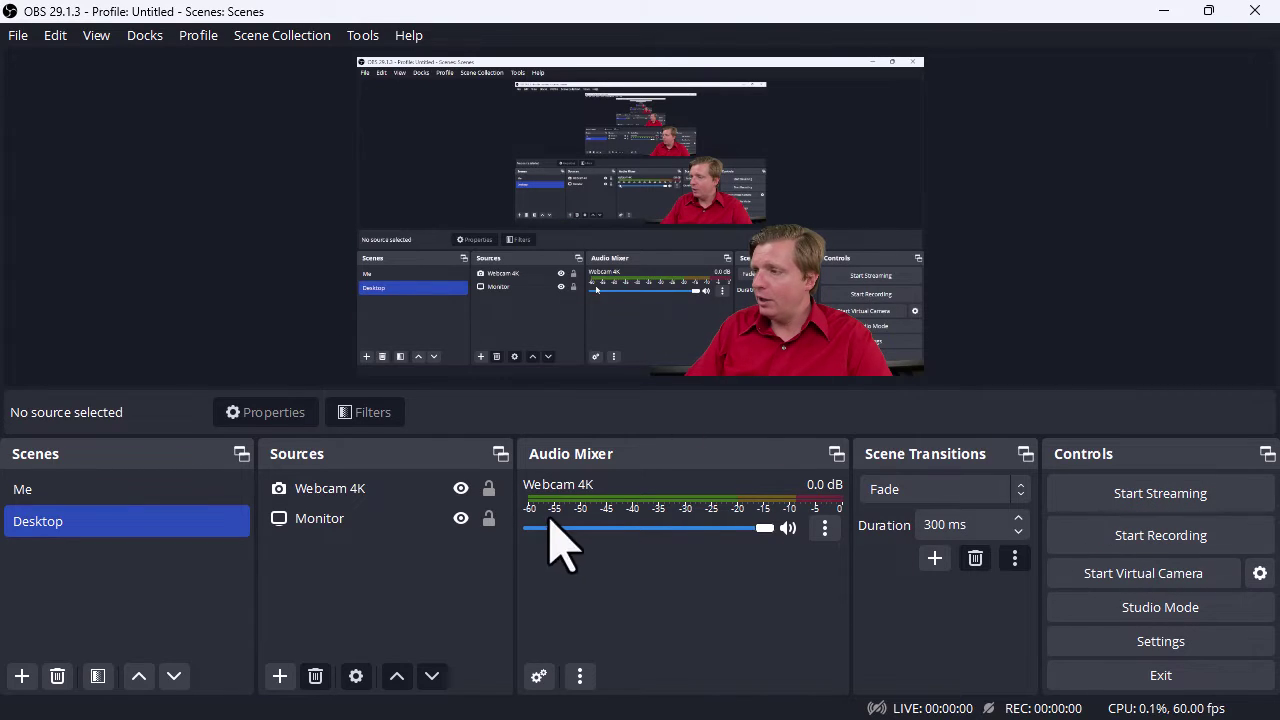
pyautogui.click(1156, 538)
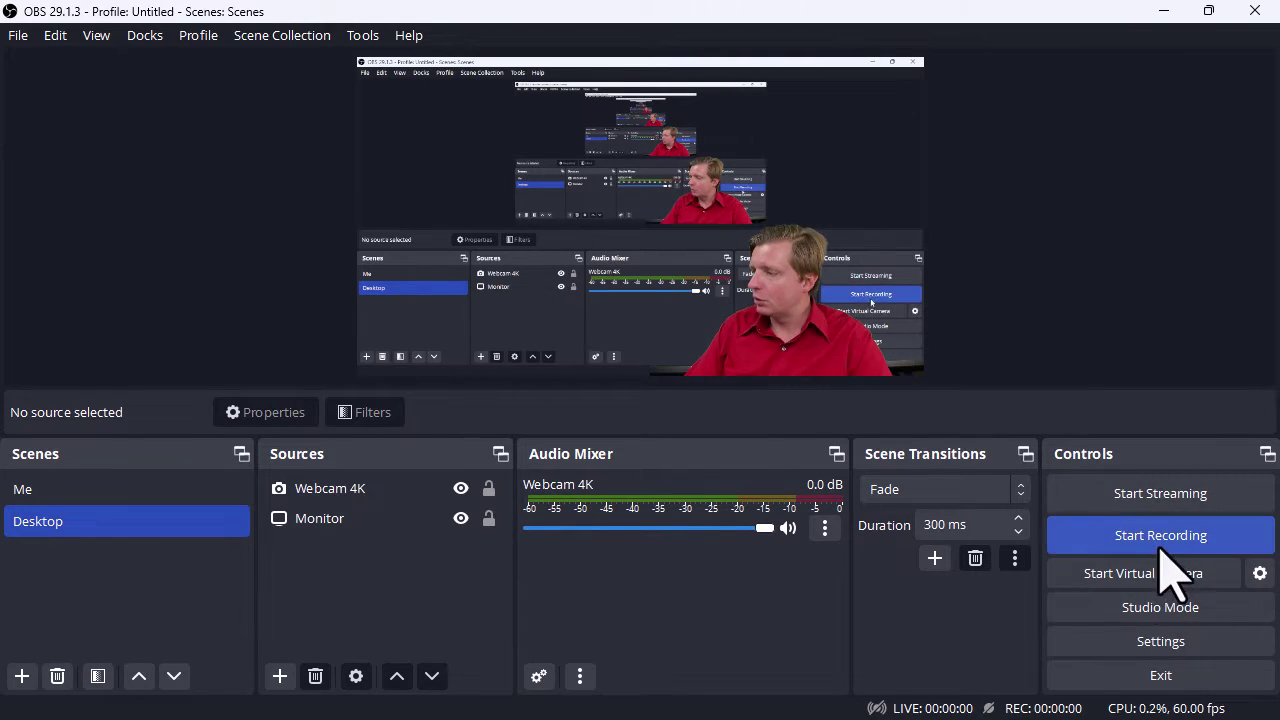
pyautogui.click(206, 489)
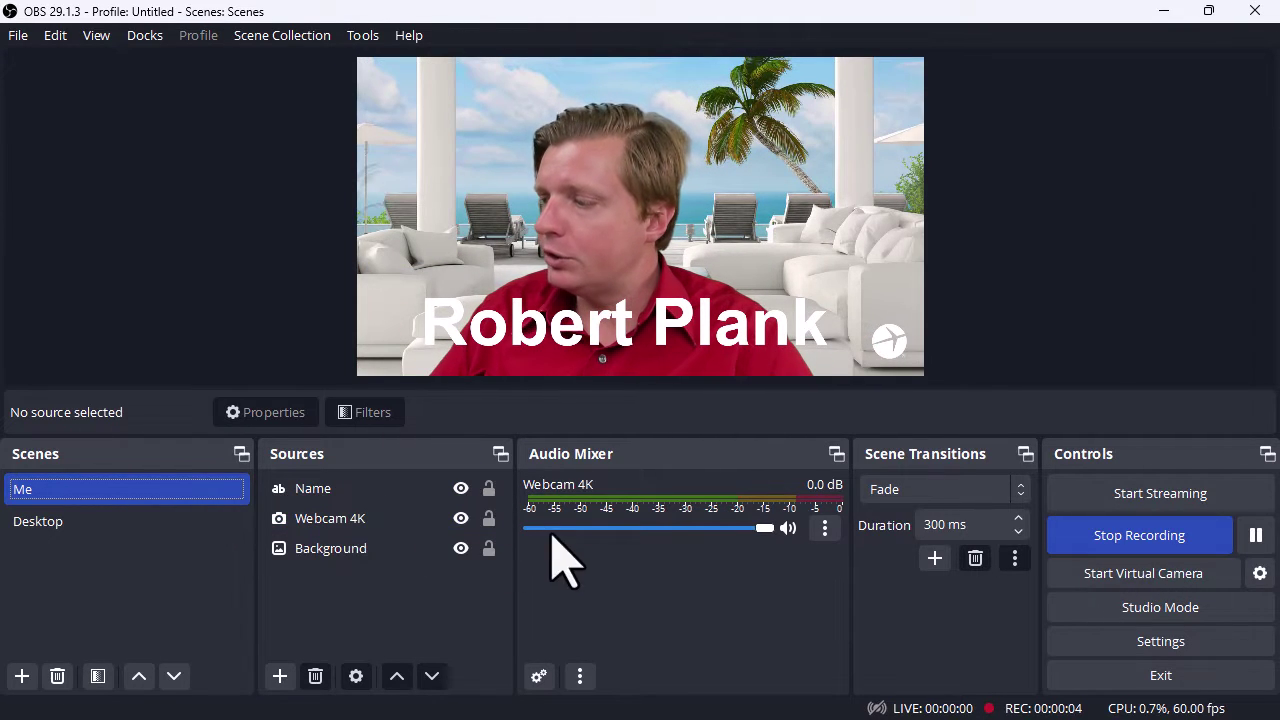
pyautogui.click(1100, 536)
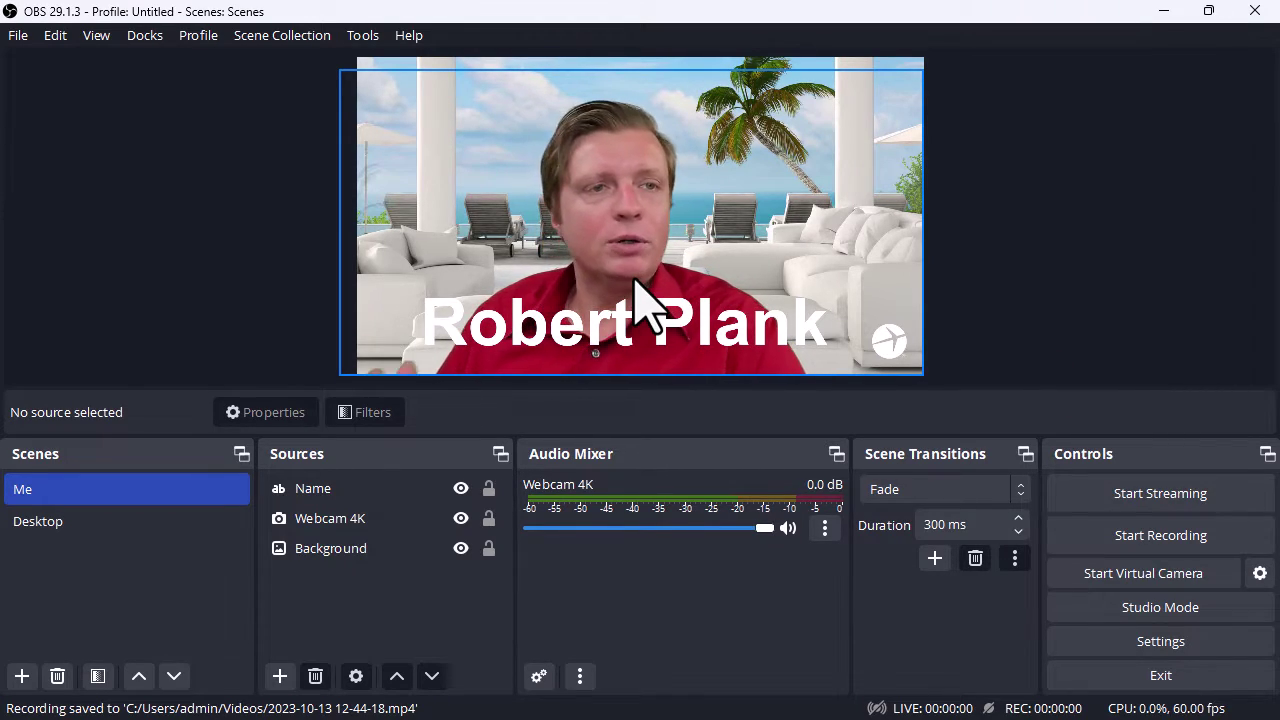
pyautogui.click(1160, 532)
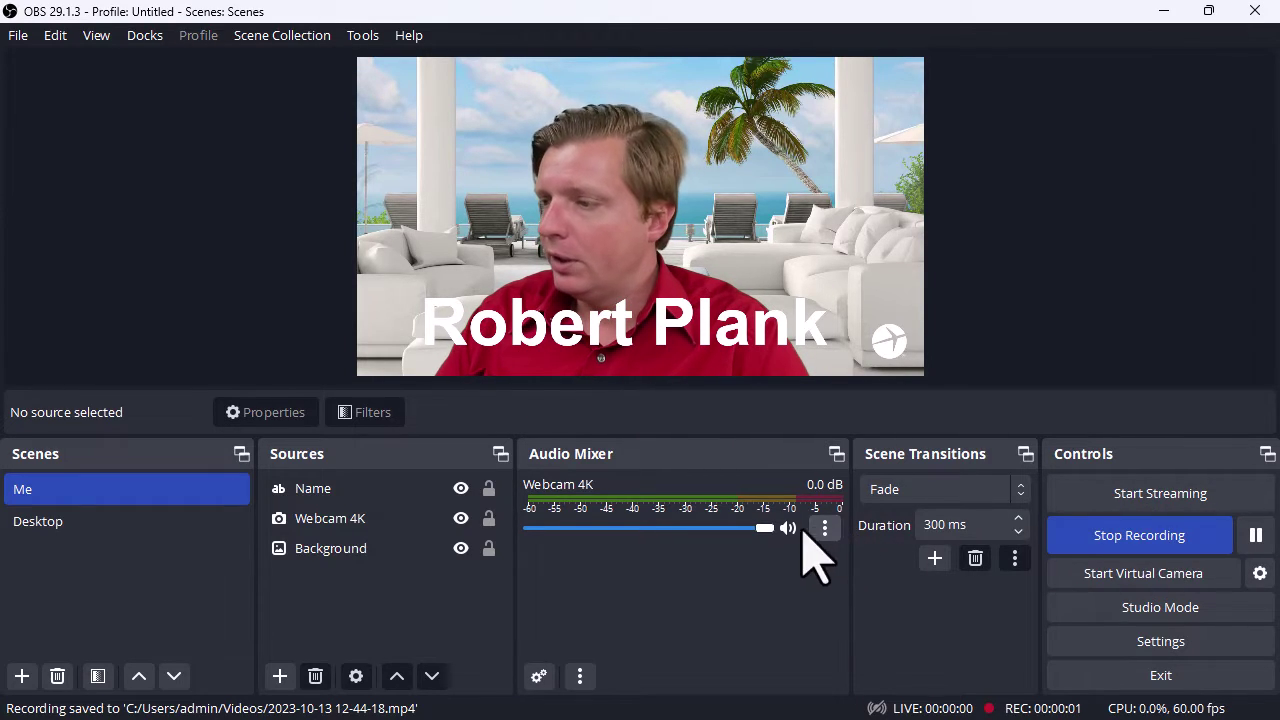
pyautogui.click(1120, 545)
# Record another short test clip, muting the Webcam 4K audio in the Audio Mixer
pyautogui.click(580, 680)
pyautogui.click(579, 640)
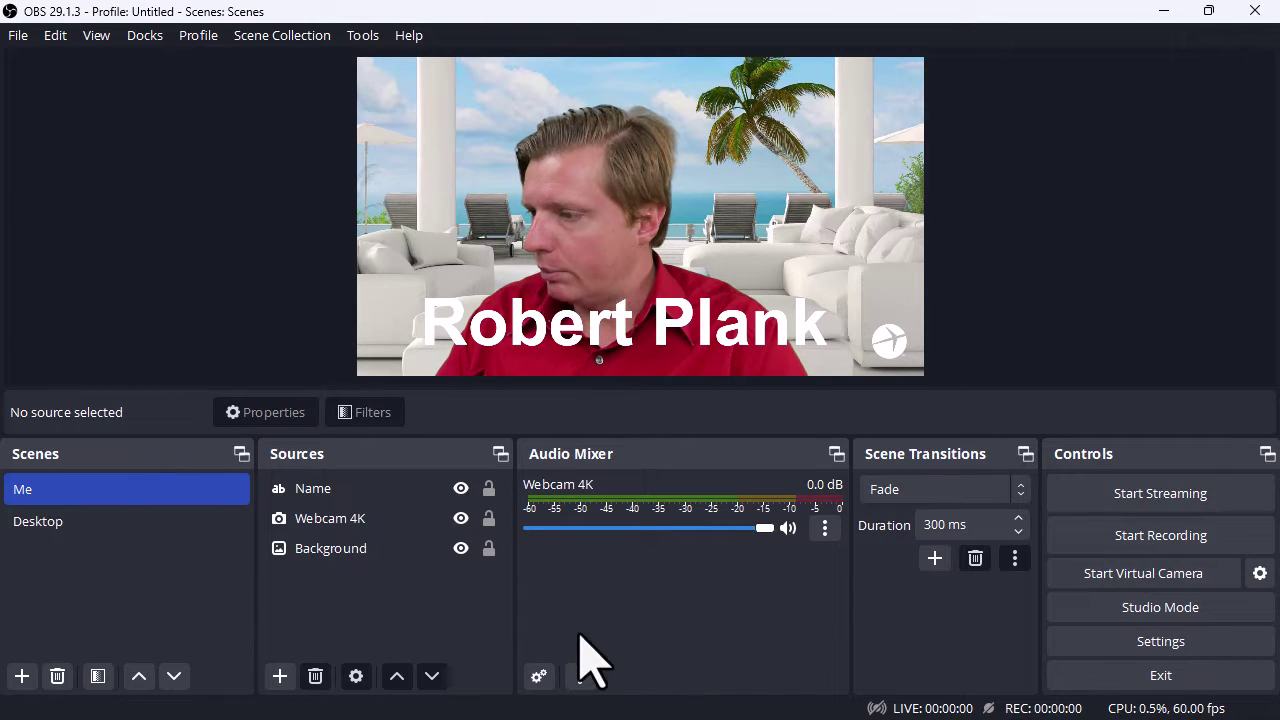
pyautogui.click(1105, 528)
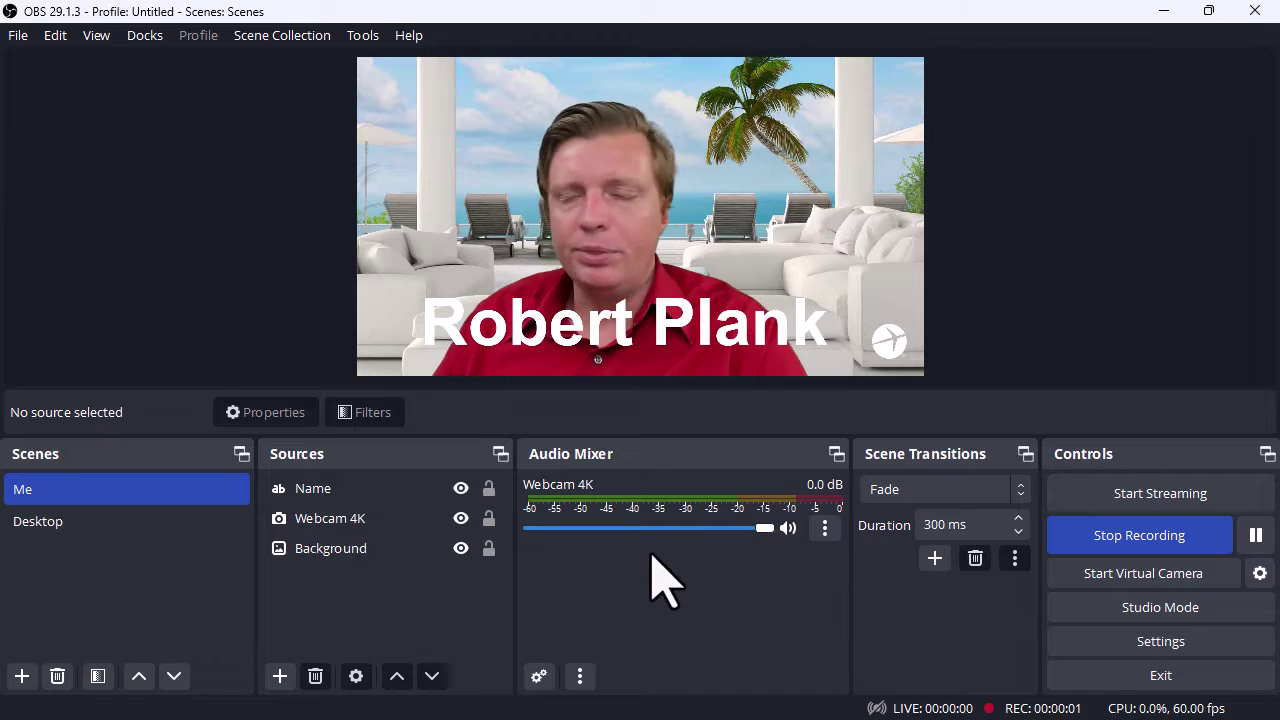
pyautogui.click(788, 527)
pyautogui.click(1135, 545)
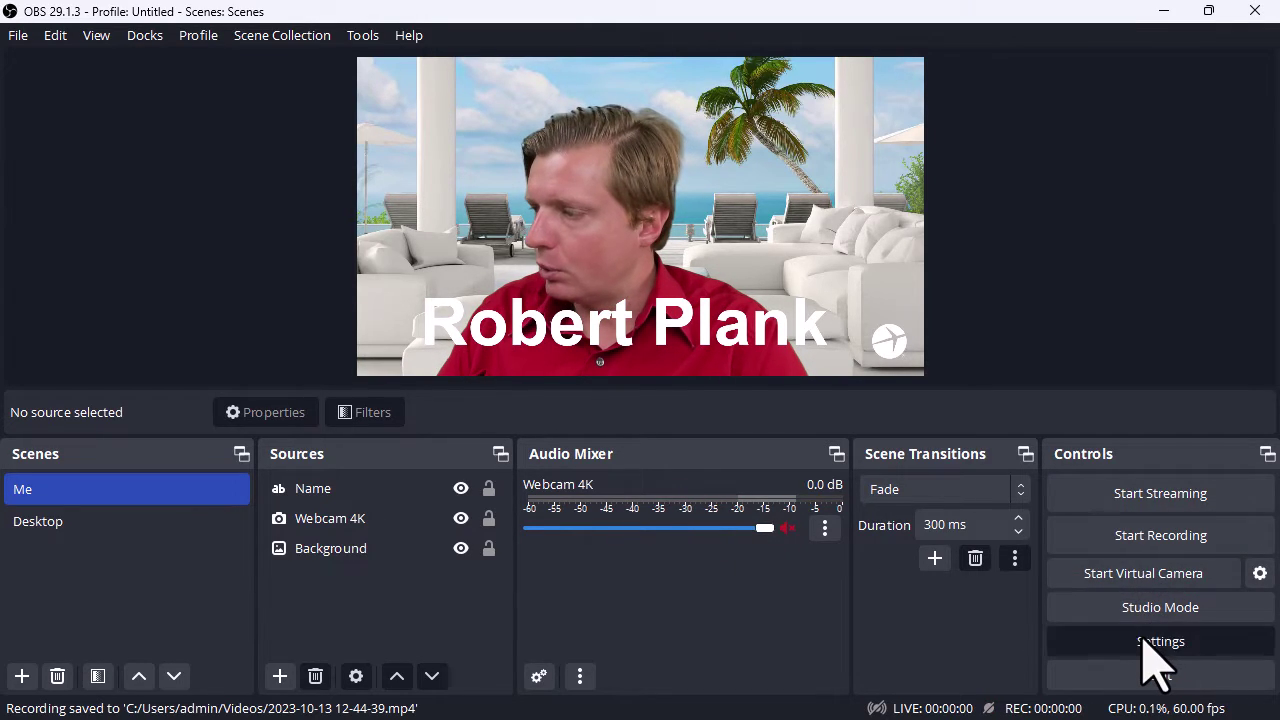
# Set Mic/Auxiliary Audio to Microphone (Samson C03U) and record a short test clip
pyautogui.click(1148, 642)
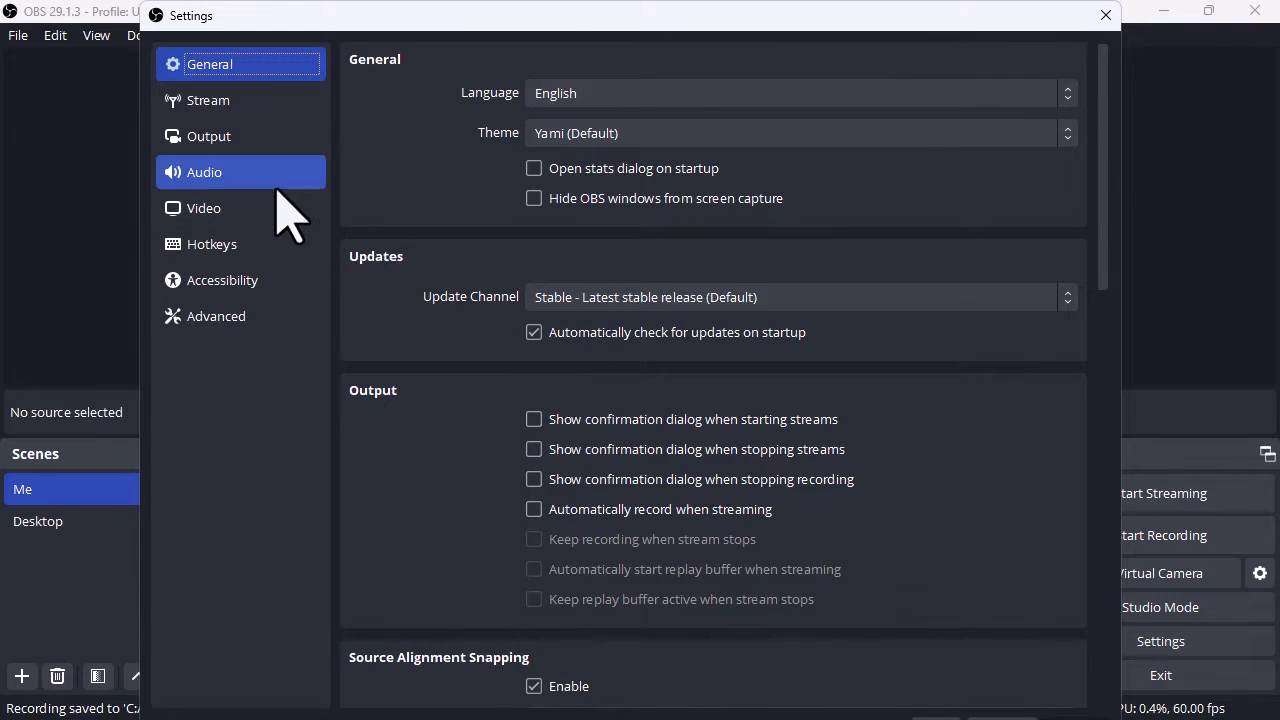
pyautogui.click(275, 190)
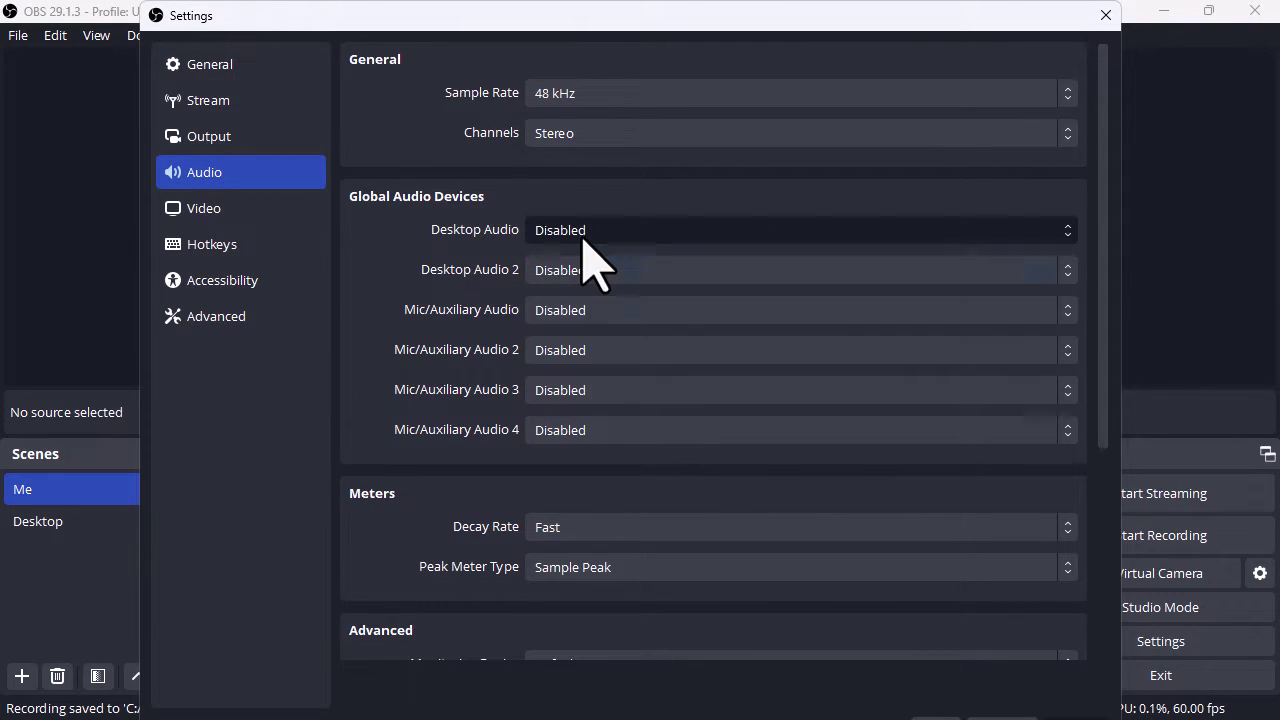
pyautogui.click(576, 310)
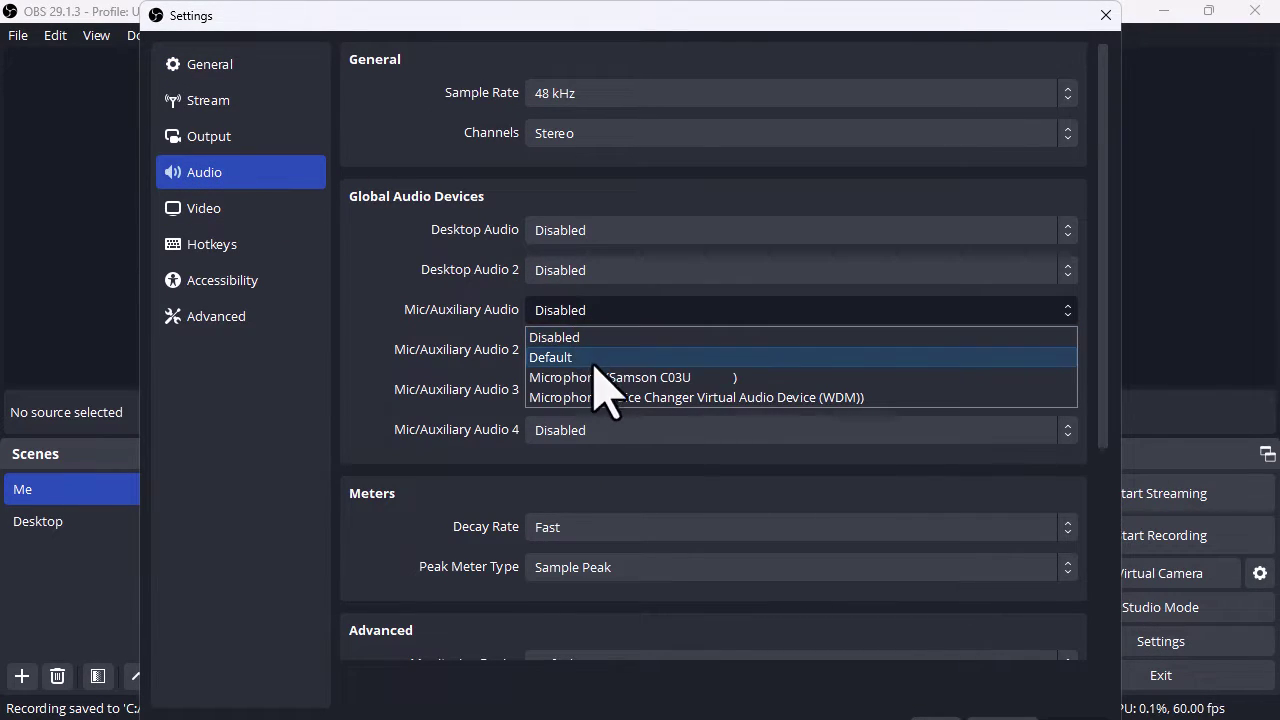
pyautogui.click(595, 372)
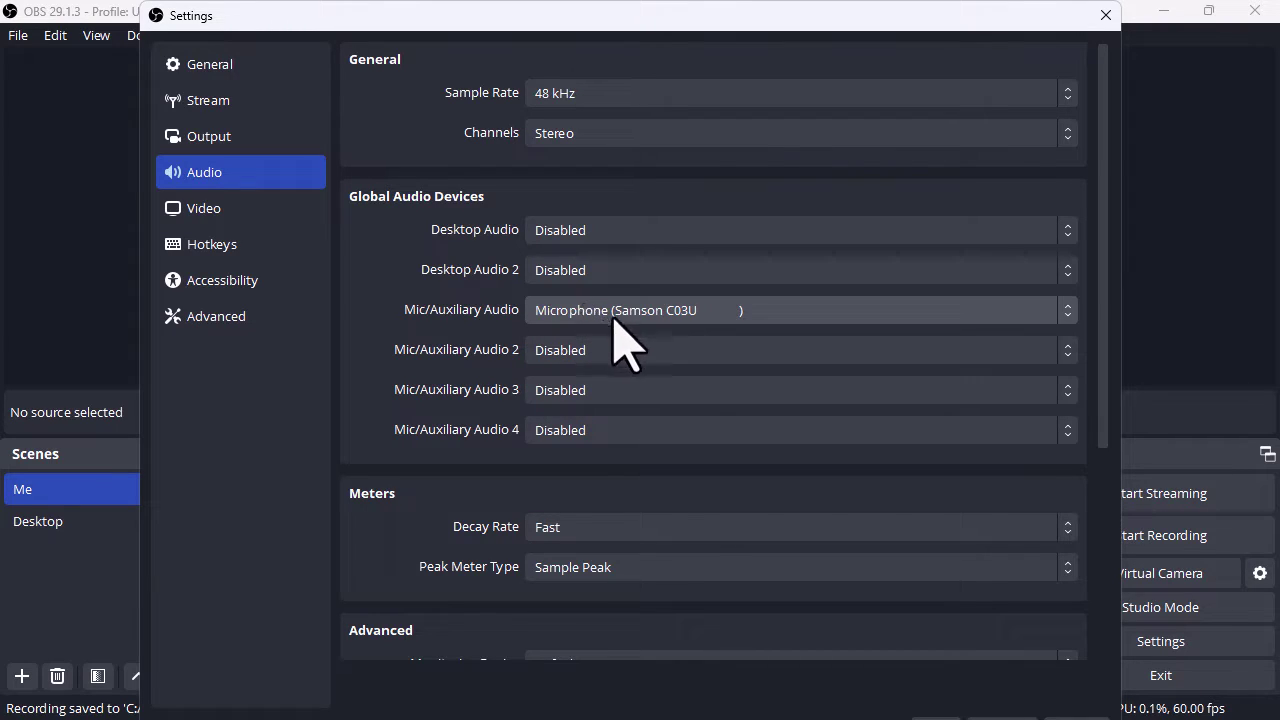
pyautogui.moveTo(797, 30); pyautogui.dragTo(706, 92)
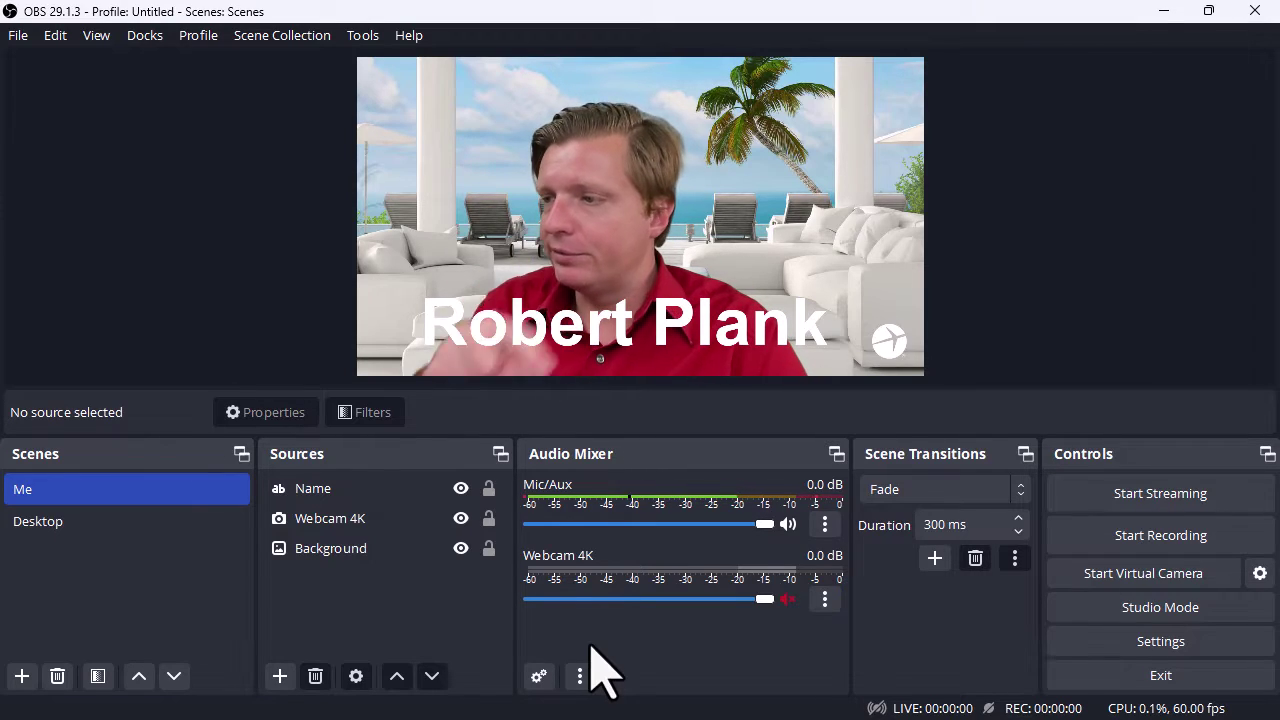
pyautogui.click(1180, 538)
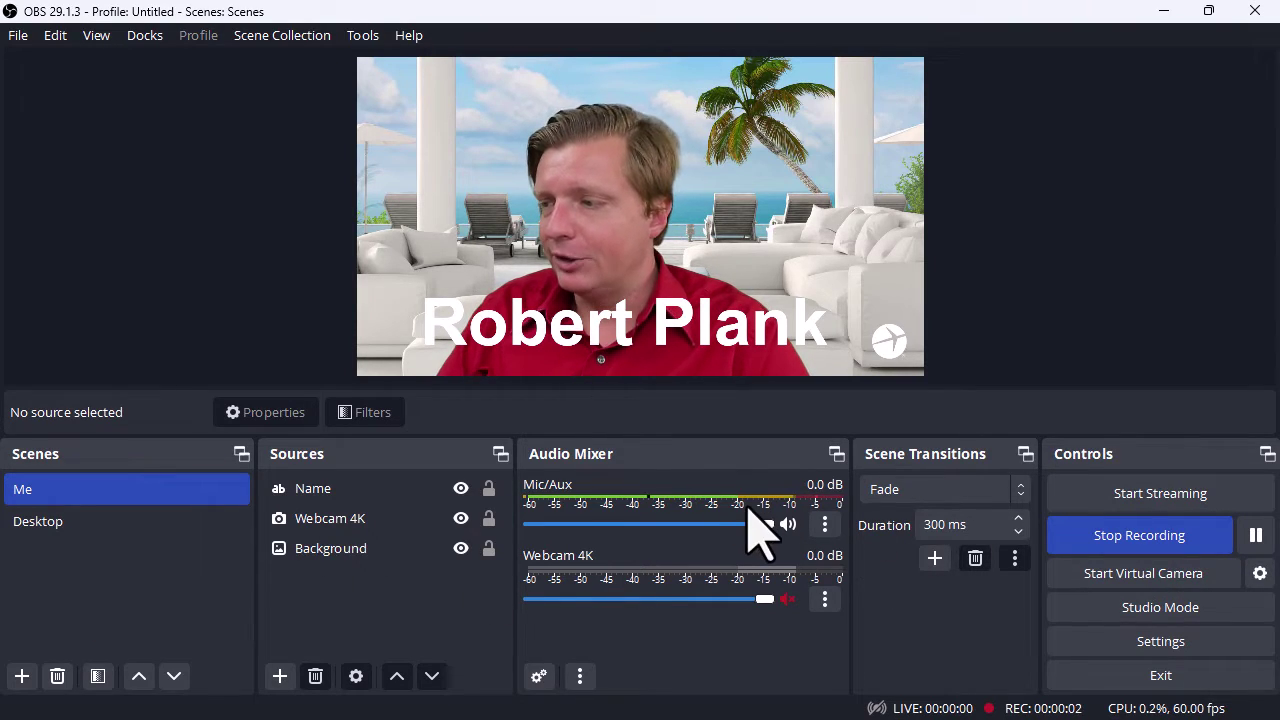
pyautogui.click(1100, 546)
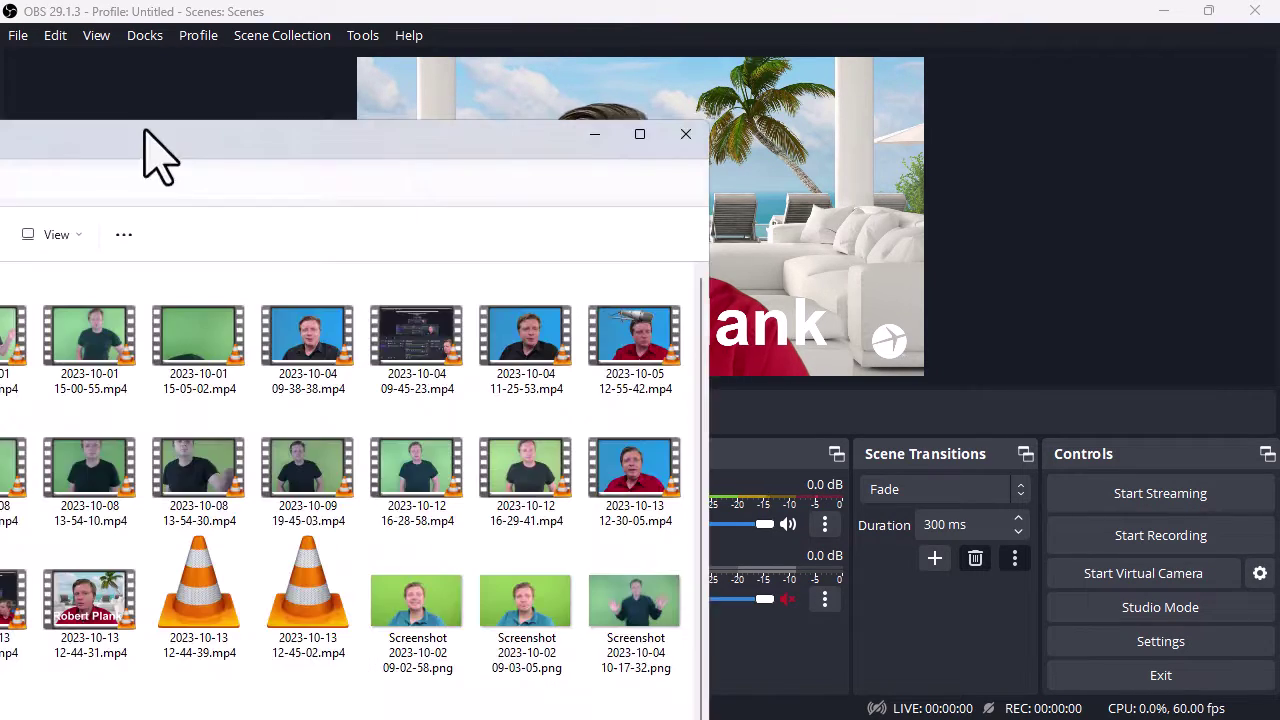
pyautogui.moveTo(143, 128); pyautogui.dragTo(346, 117)
pyautogui.doubleClick(346, 117)
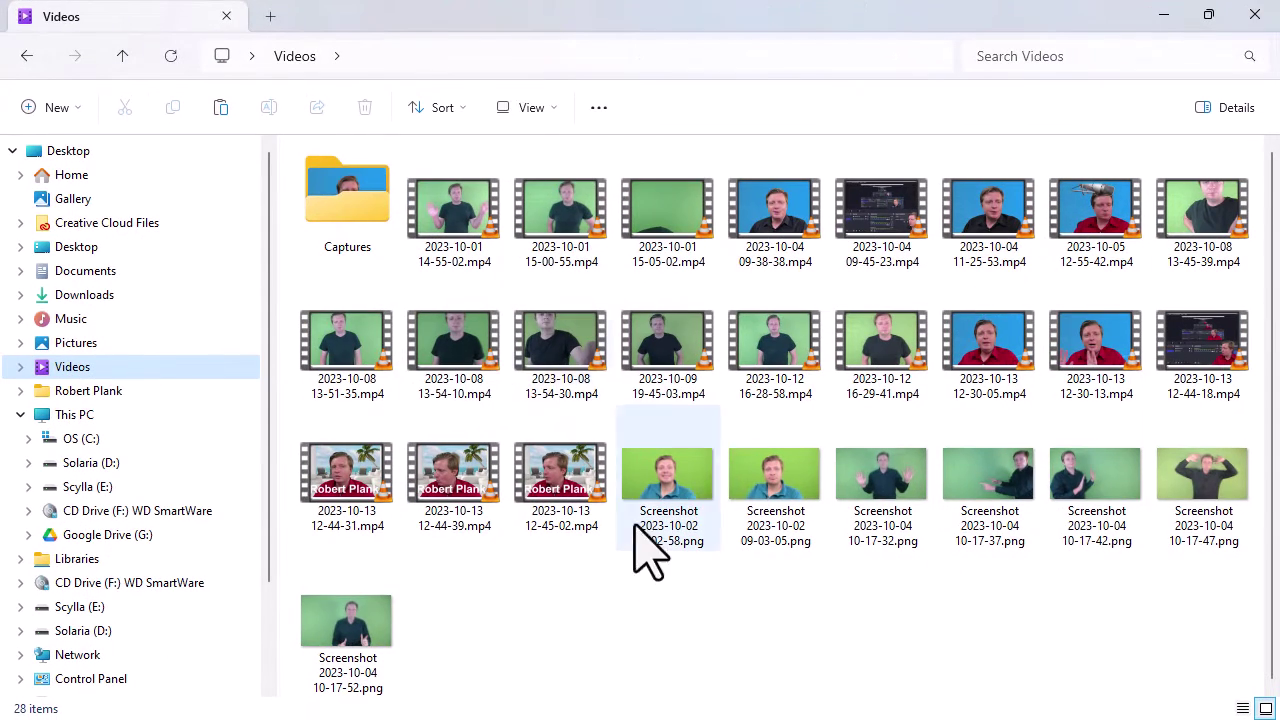
pyautogui.click(652, 632)
pyautogui.click(572, 522)
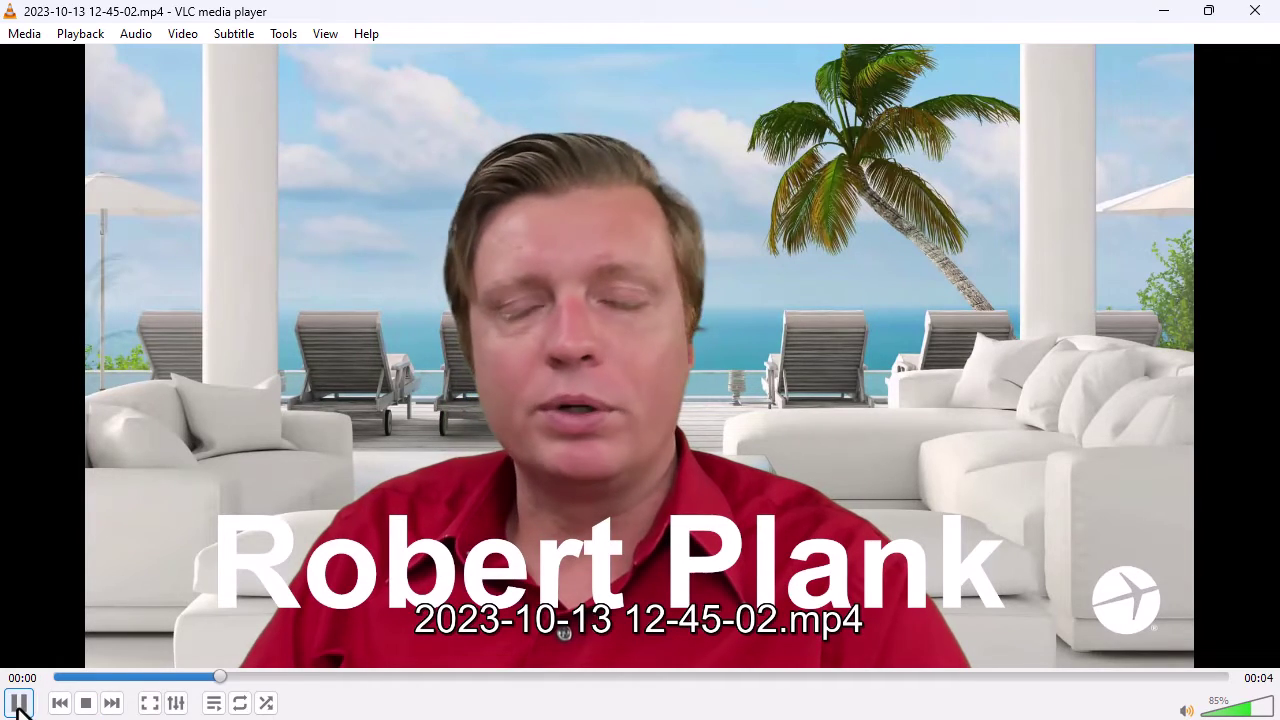
pyautogui.click(18, 703)
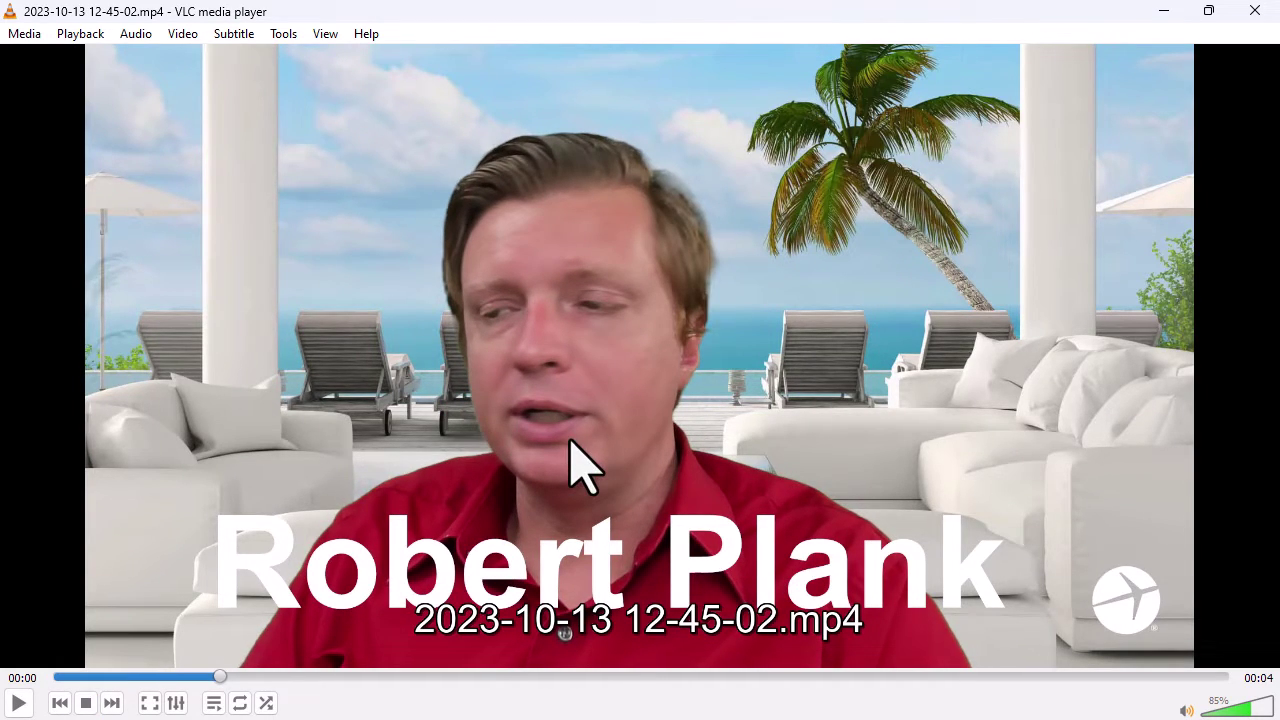
# Pause the test clip, close VLC, deselect the file and minimize the Videos folder
pyautogui.click(1252, 11)
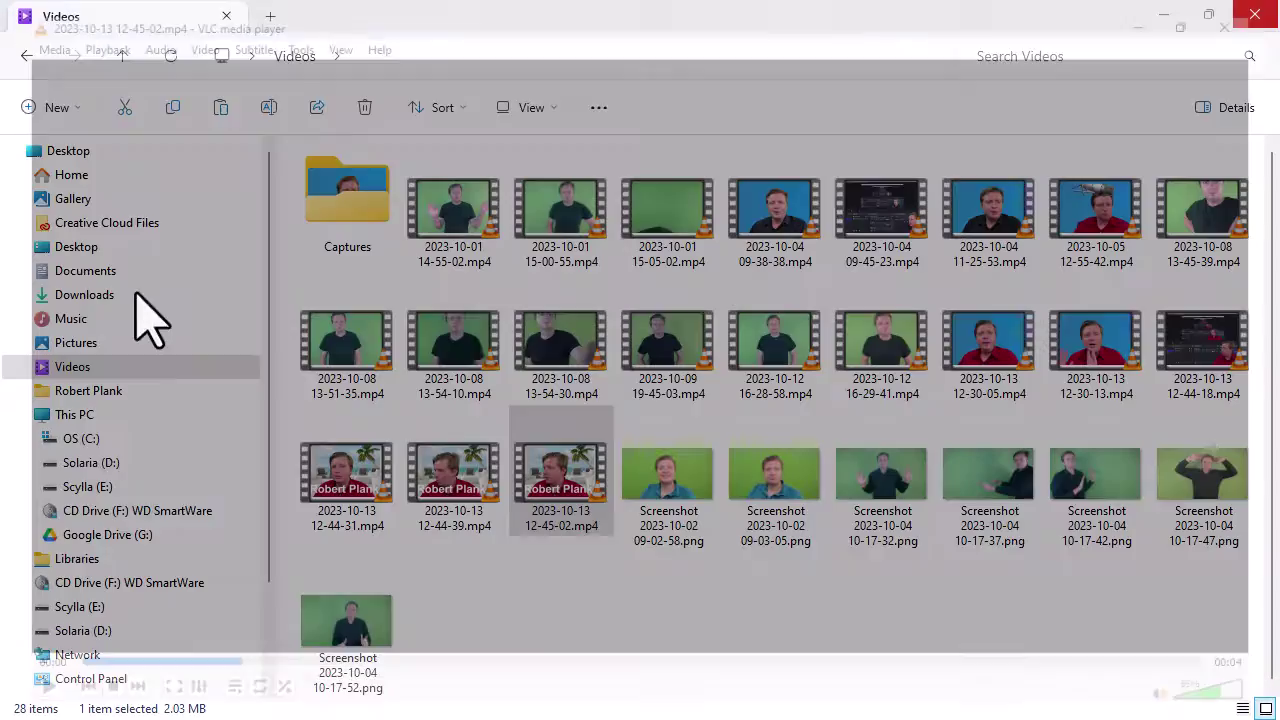
pyautogui.click(651, 671)
pyautogui.click(1162, 20)
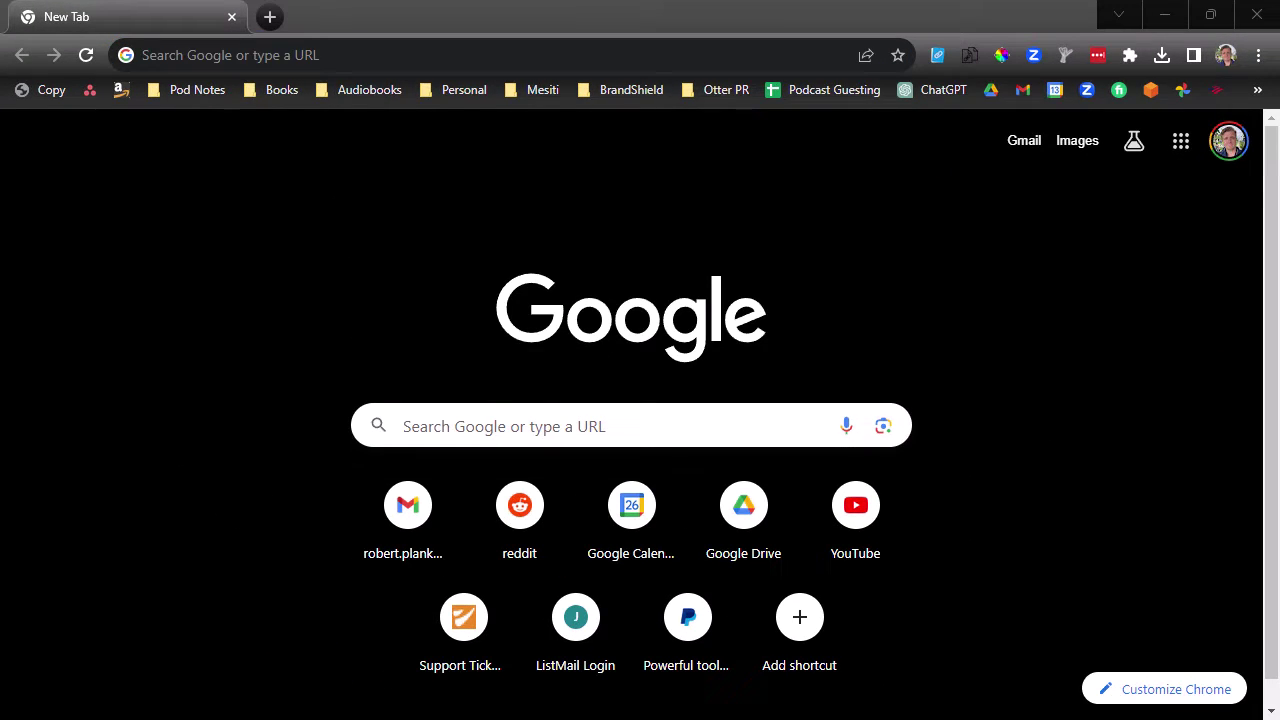
# Load zoom.us, choose Host > With Video On, and sign in with the saved credentials
pyautogui.click(270, 52)
pyautogui.write('zoom.us')
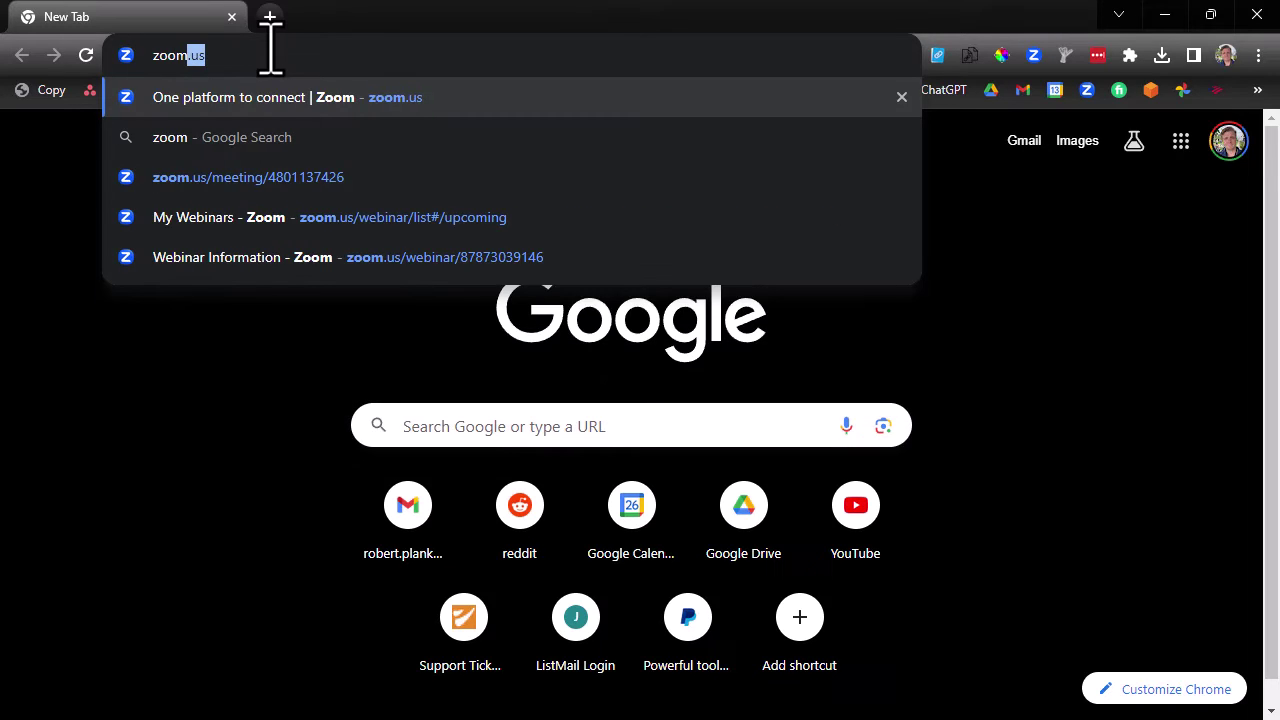
pyautogui.press('Return')
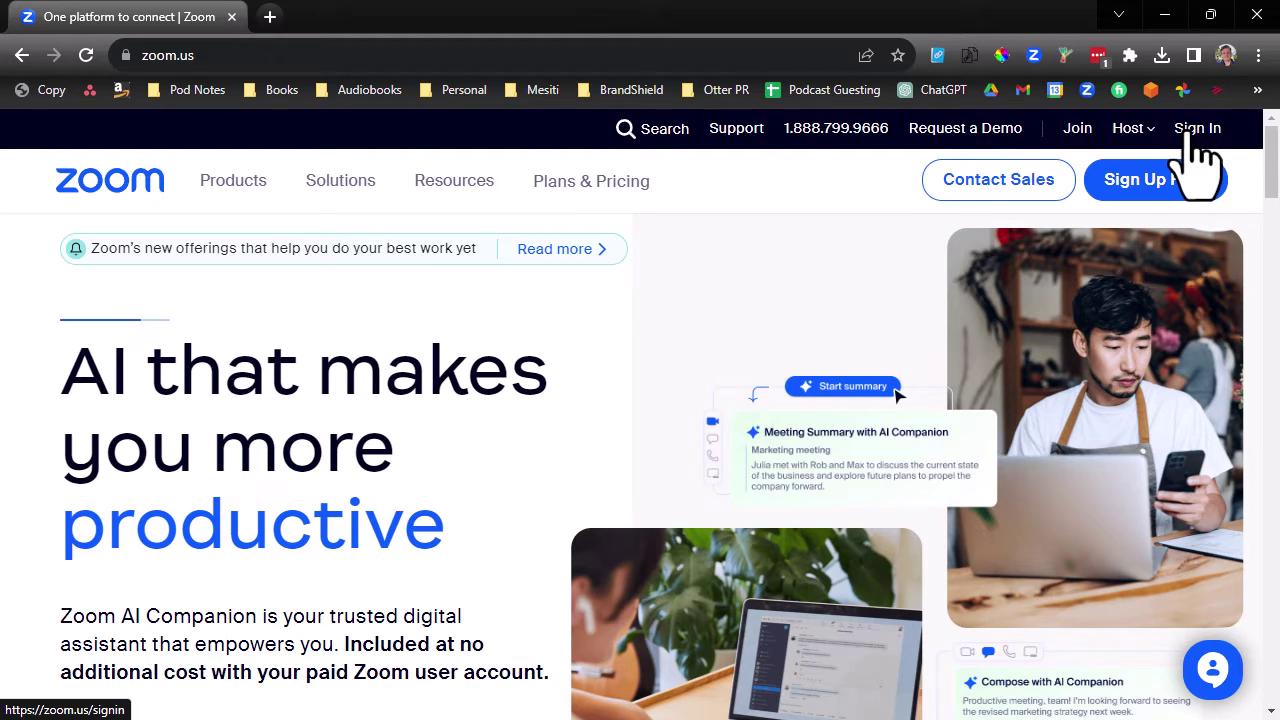
pyautogui.click(1127, 138)
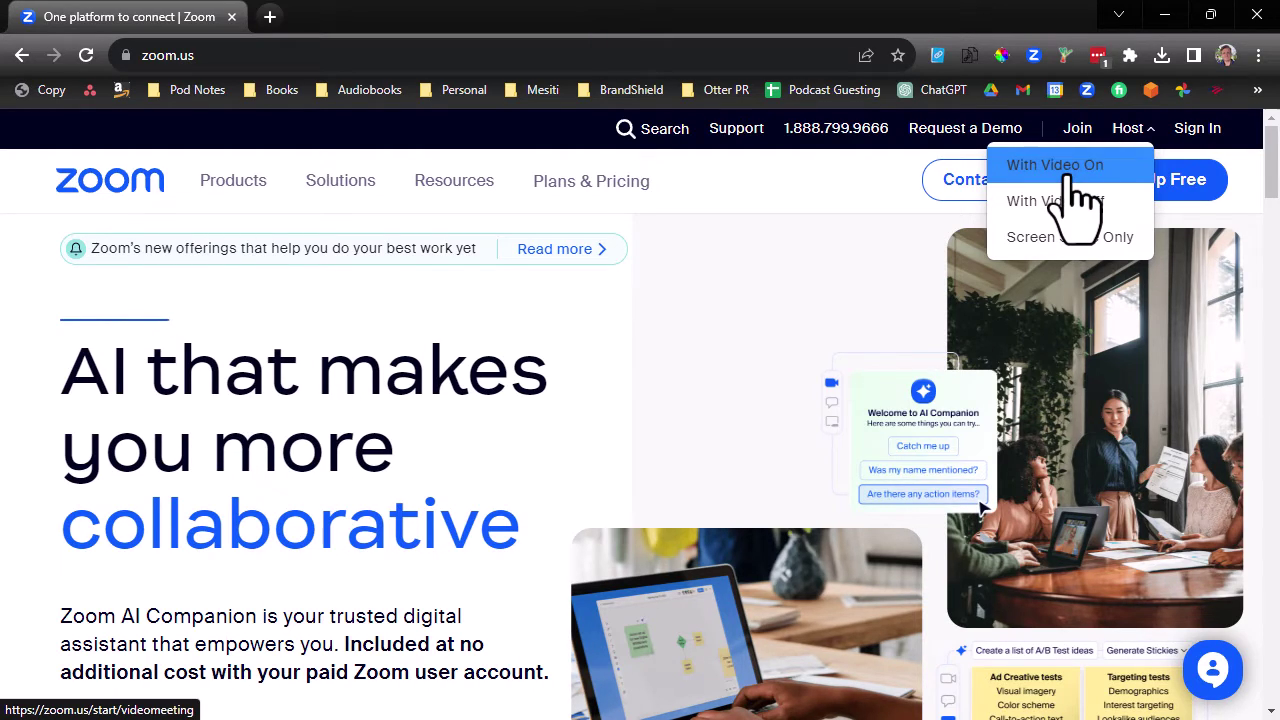
pyautogui.click(1077, 180)
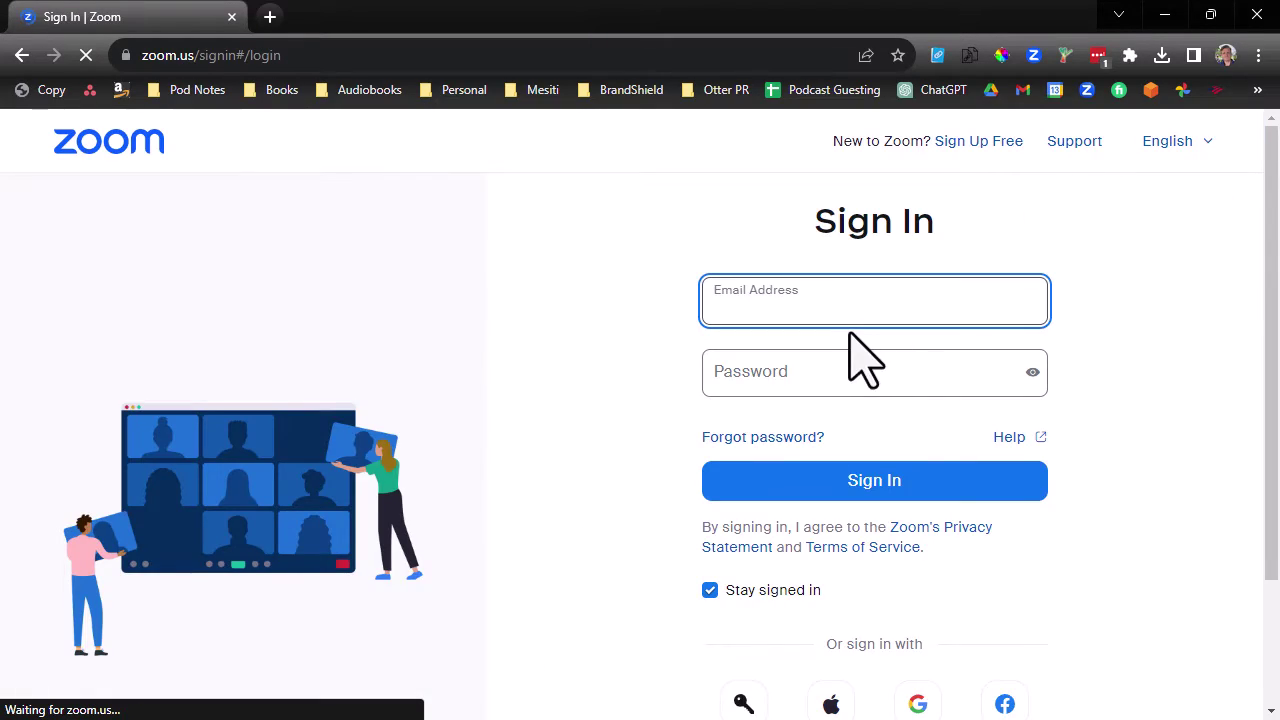
pyautogui.click(829, 498)
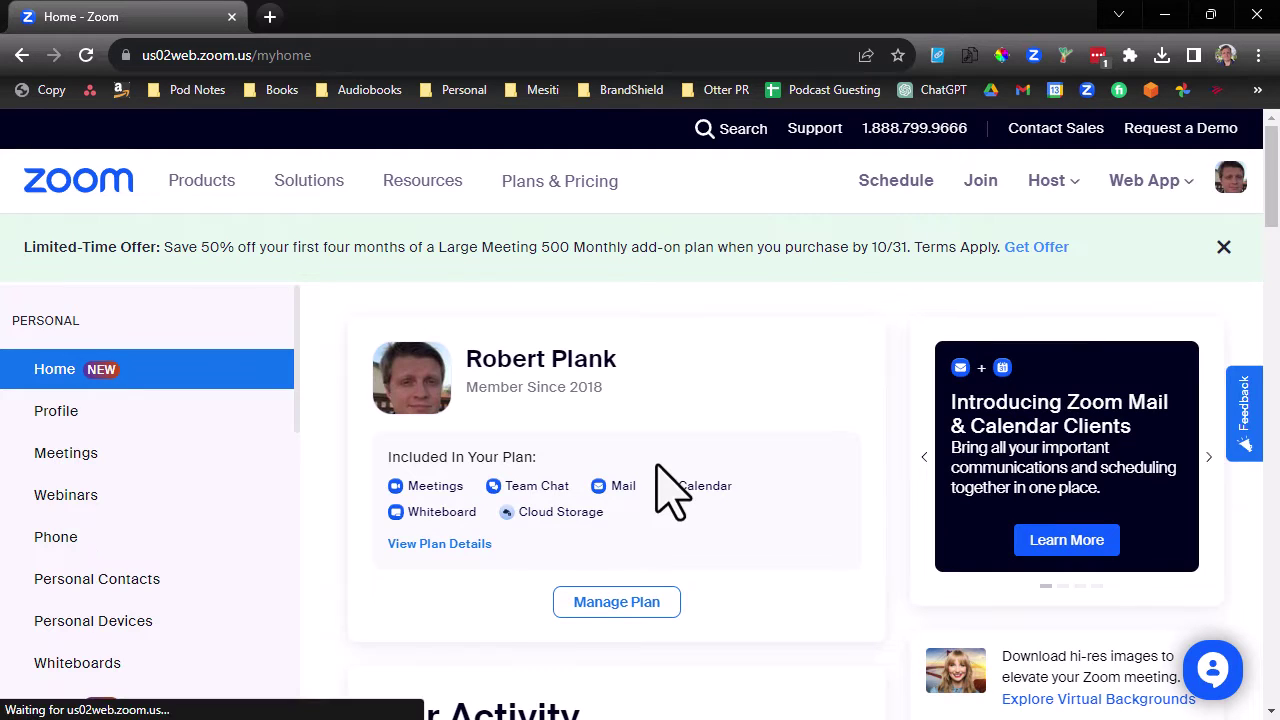
# Start a video-on meeting, dismiss the recording notice, request stopping cloud recording, and maximize the window
pyautogui.click(1046, 182)
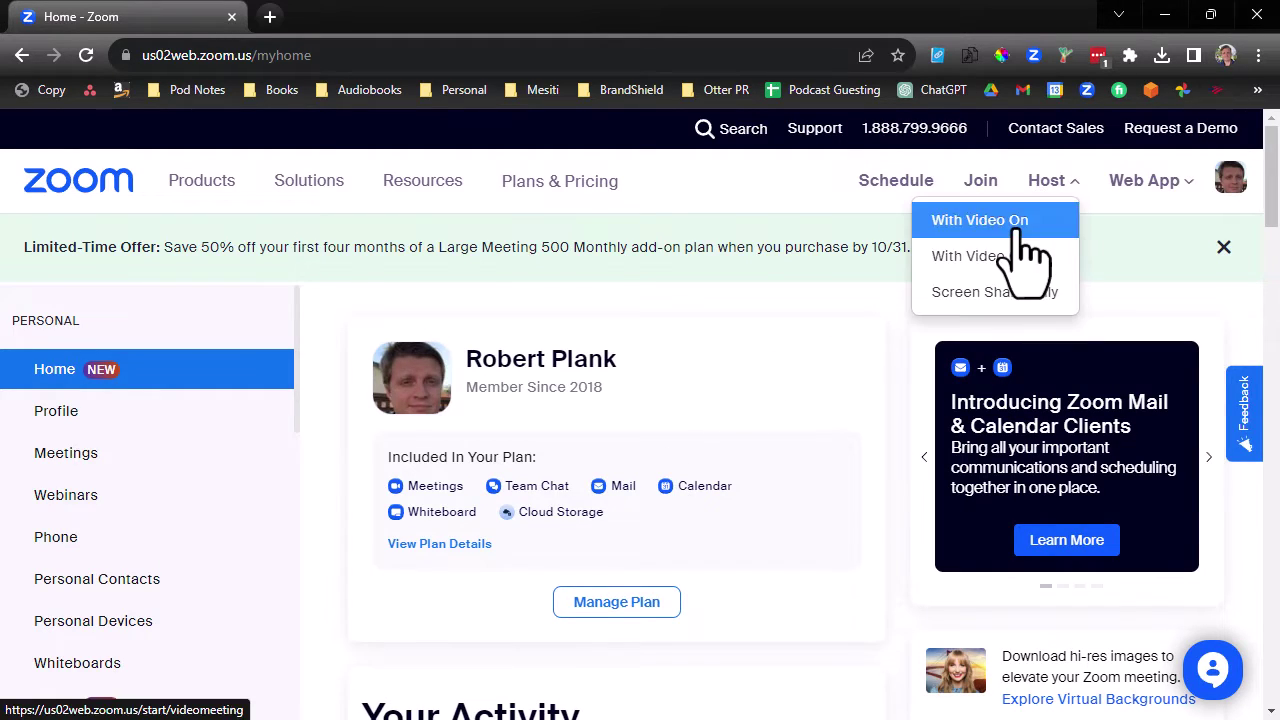
pyautogui.click(1028, 258)
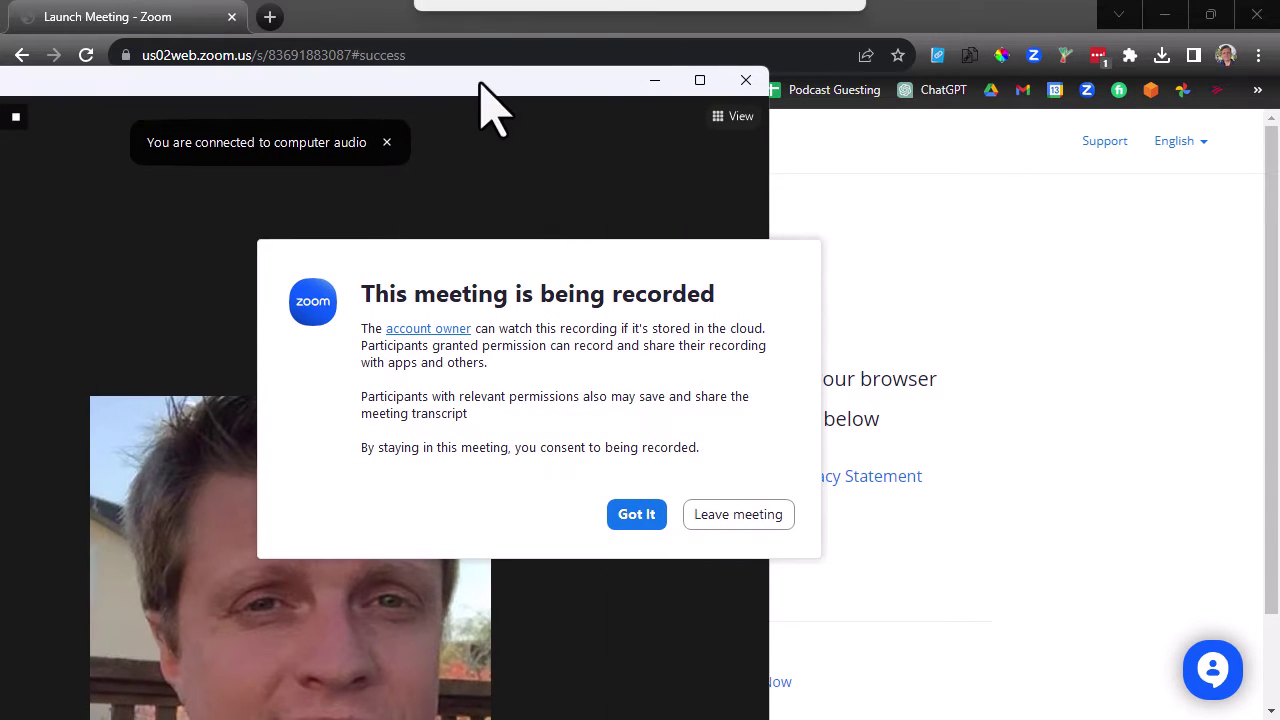
pyautogui.click(636, 514)
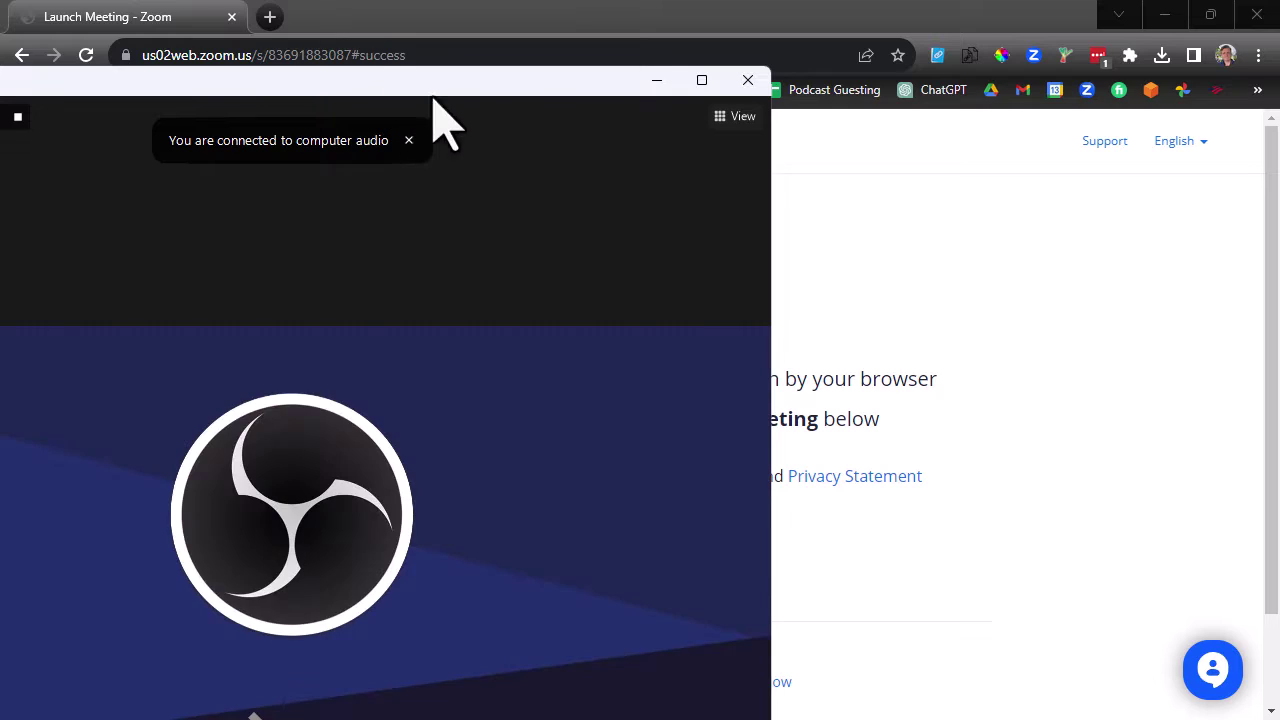
pyautogui.moveTo(476, 82); pyautogui.dragTo(700, 50)
pyautogui.click(328, 85)
pyautogui.click(1013, 49)
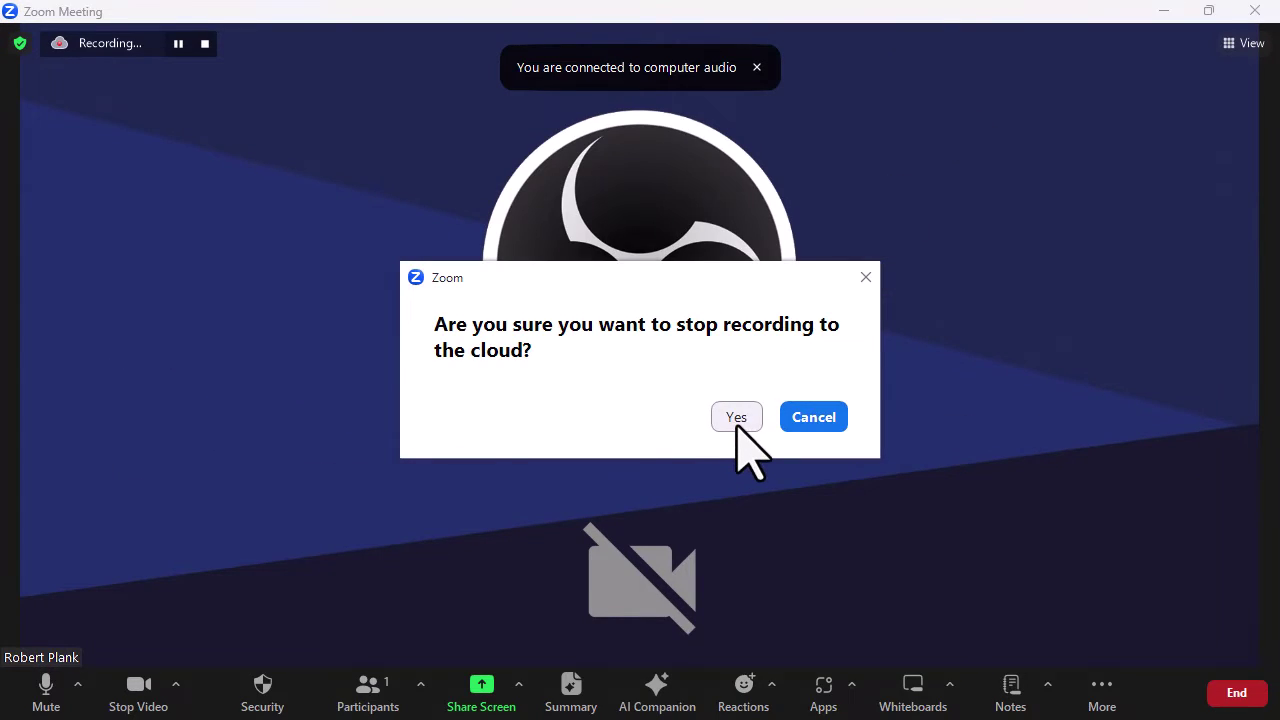
# Stop the cloud recording and select Logitech BRIO as the meeting camera
pyautogui.click(736, 417)
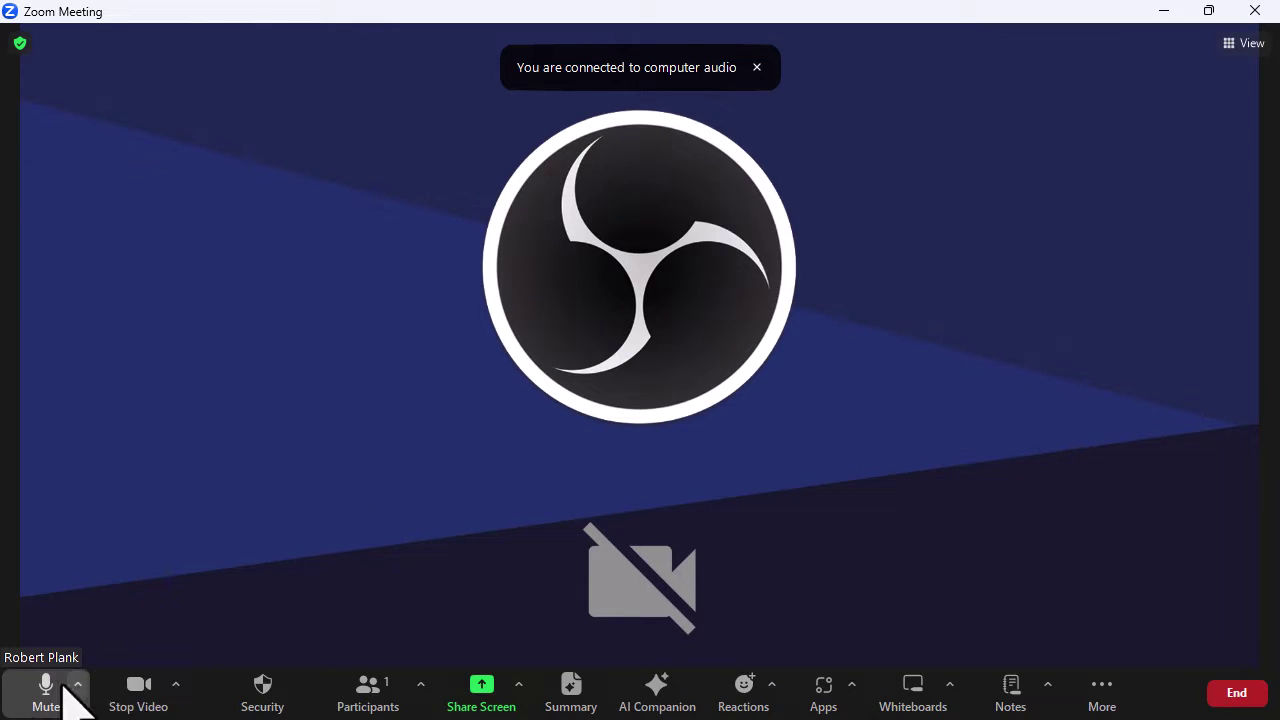
pyautogui.click(176, 686)
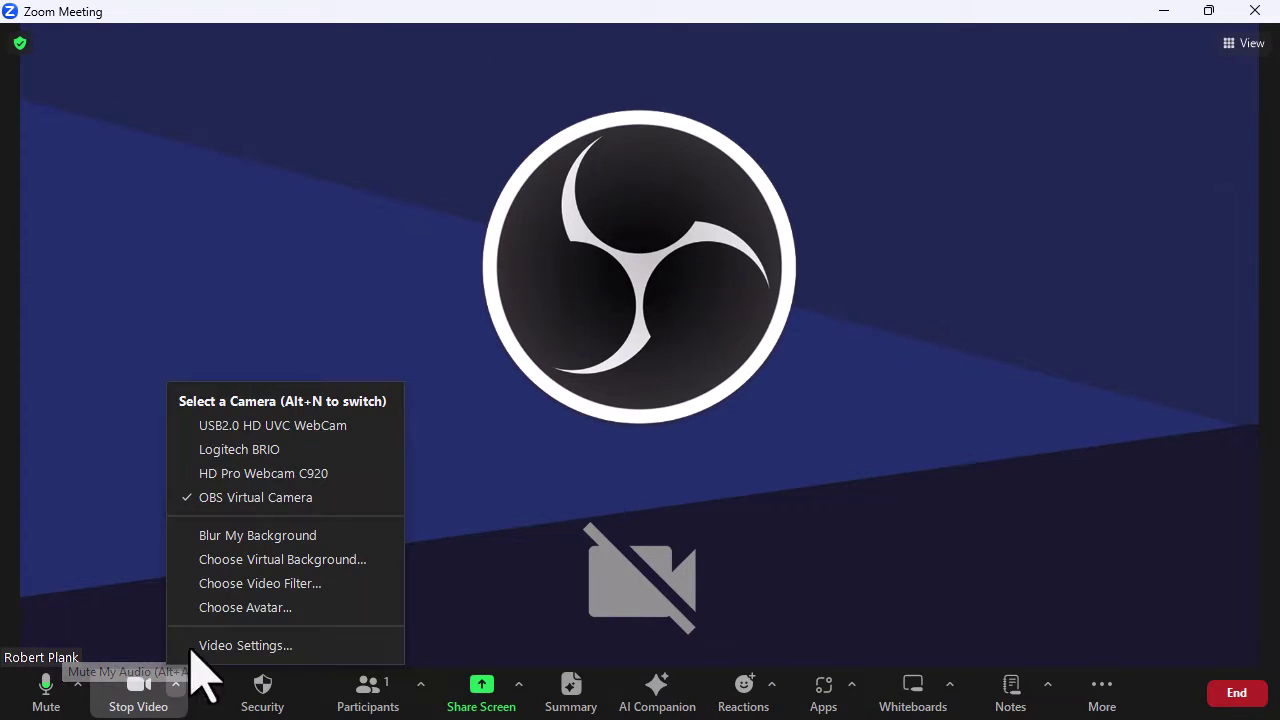
pyautogui.click(232, 449)
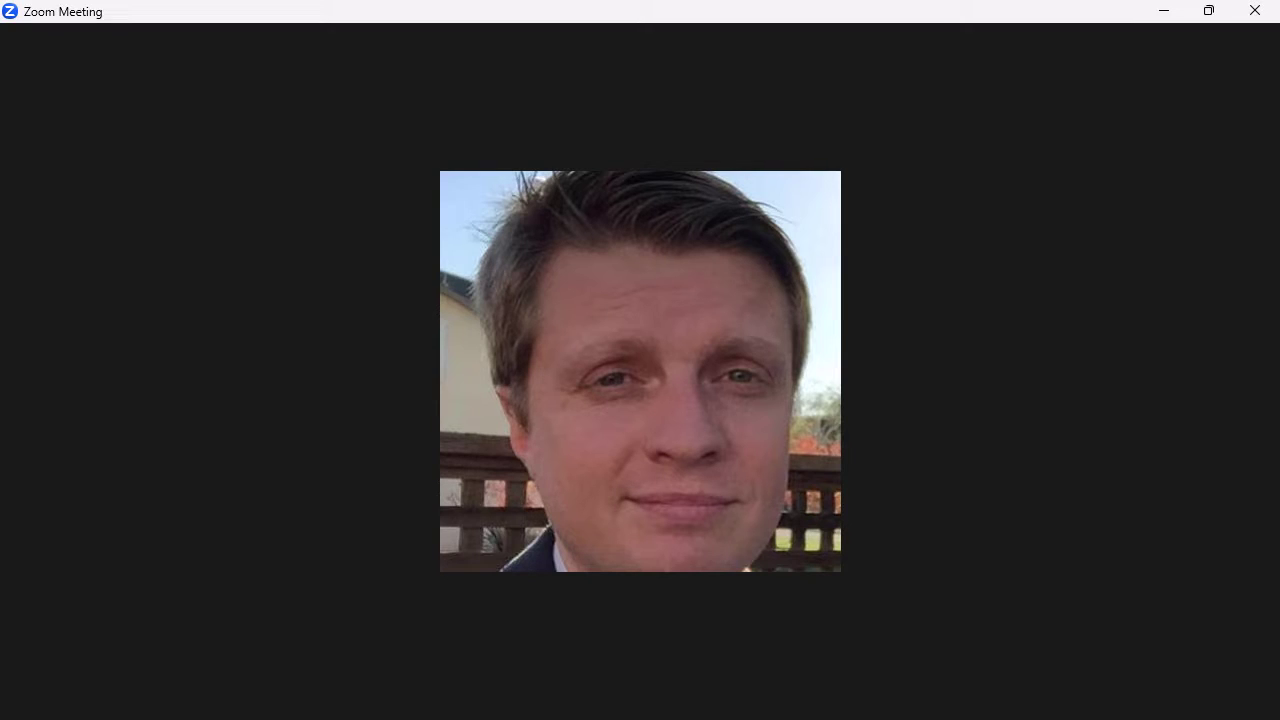
# Turn on Zoom video to show the green-screen Logitech BRIO feed, then list the cameras
pyautogui.moveTo(480, 703)
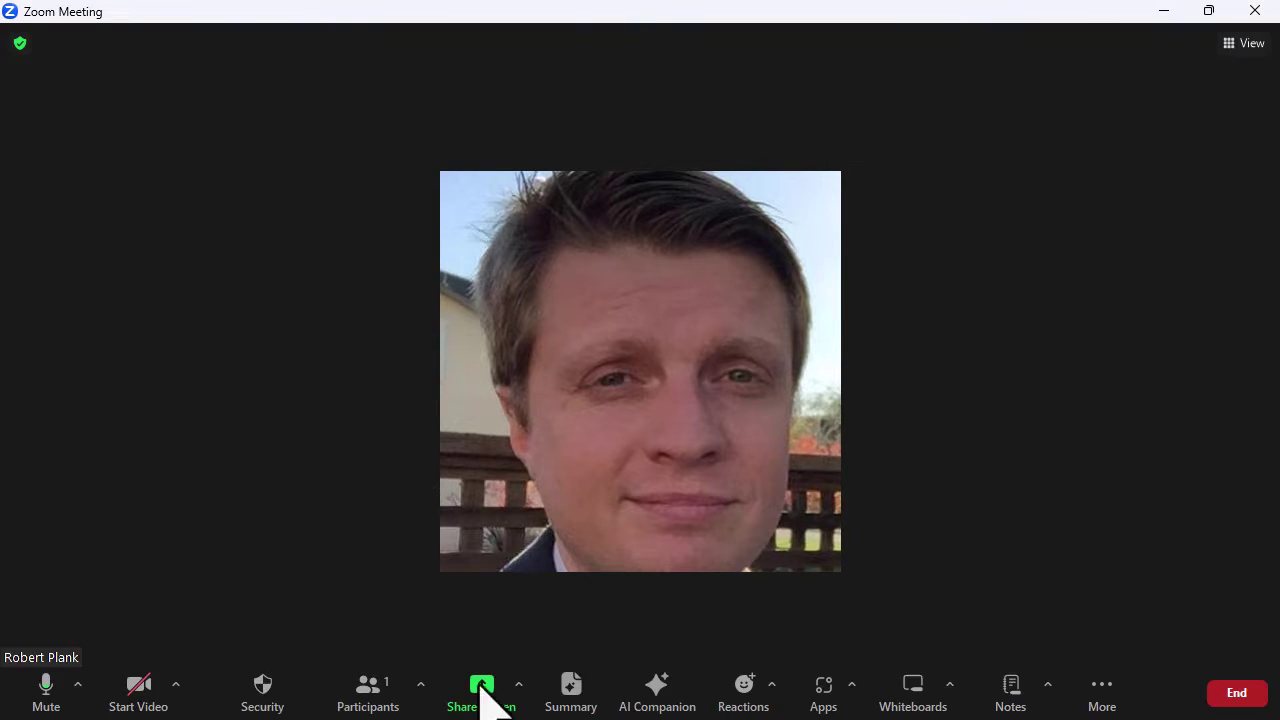
pyautogui.click(143, 640)
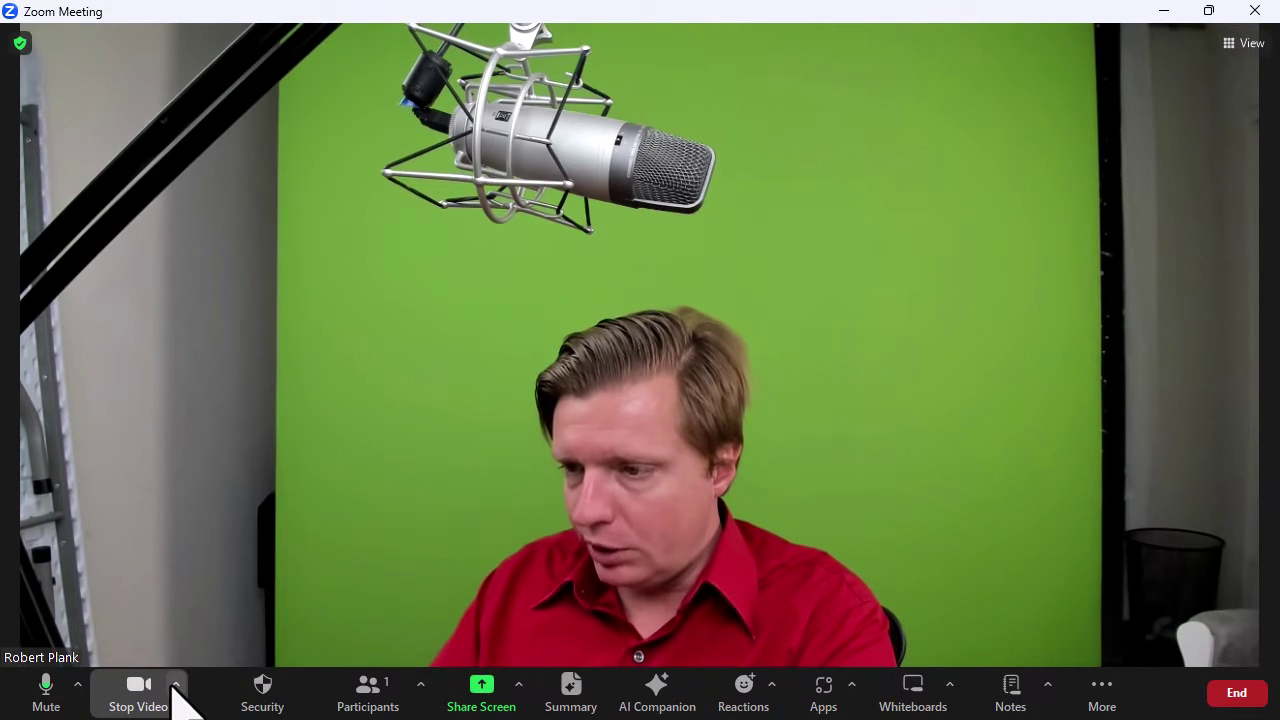
pyautogui.click(176, 686)
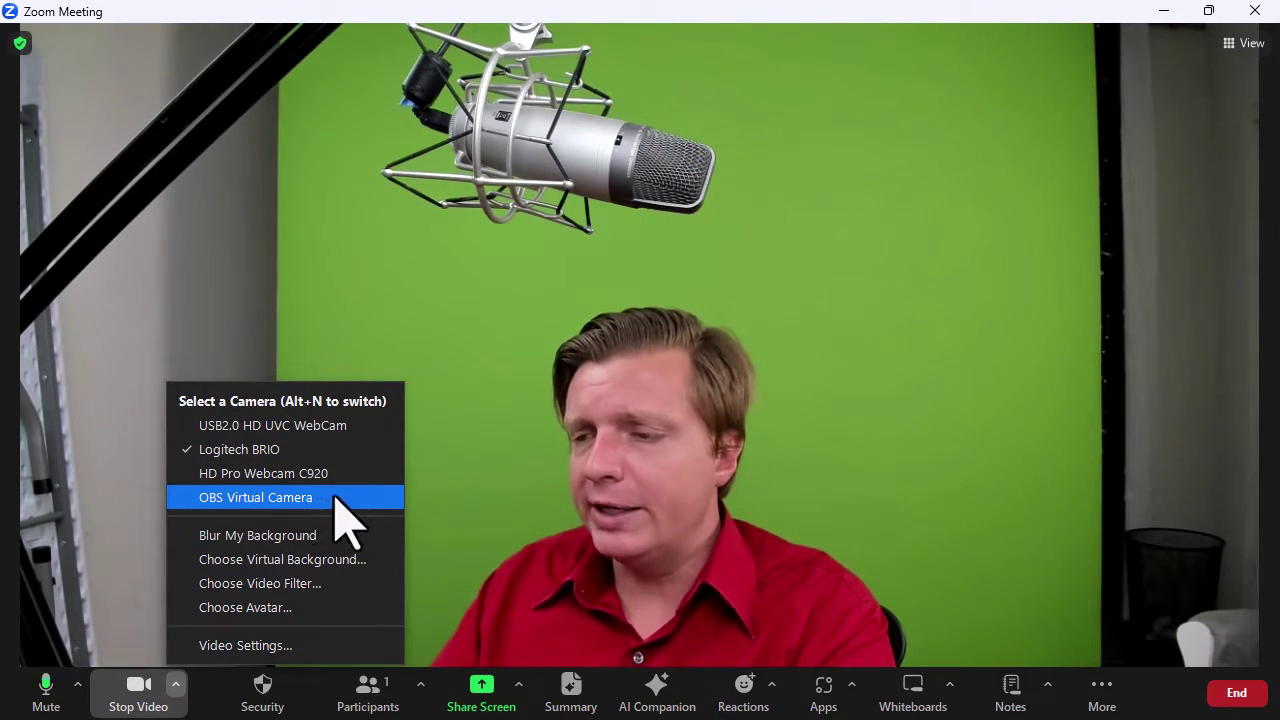
# Switch the Zoom camera to OBS Virtual Camera and bring OBS over the meeting
pyautogui.click(300, 497)
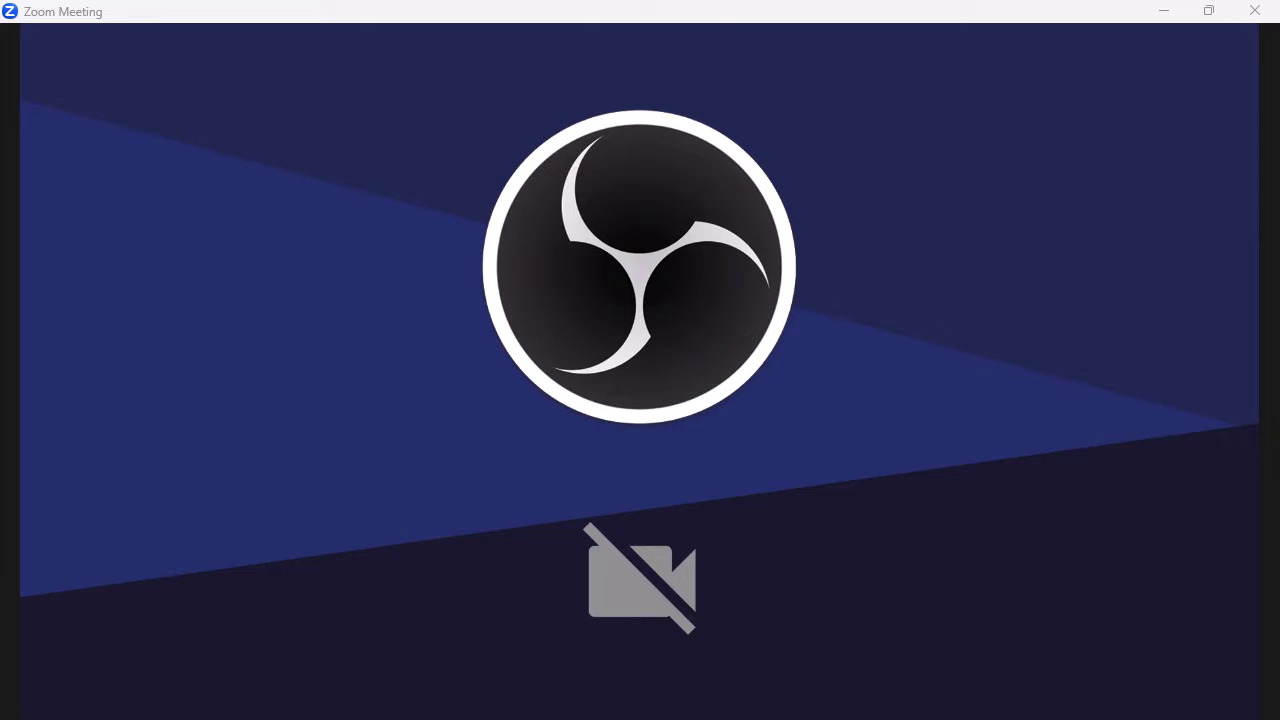
pyautogui.moveTo(0, 180); pyautogui.dragTo(729, 63)
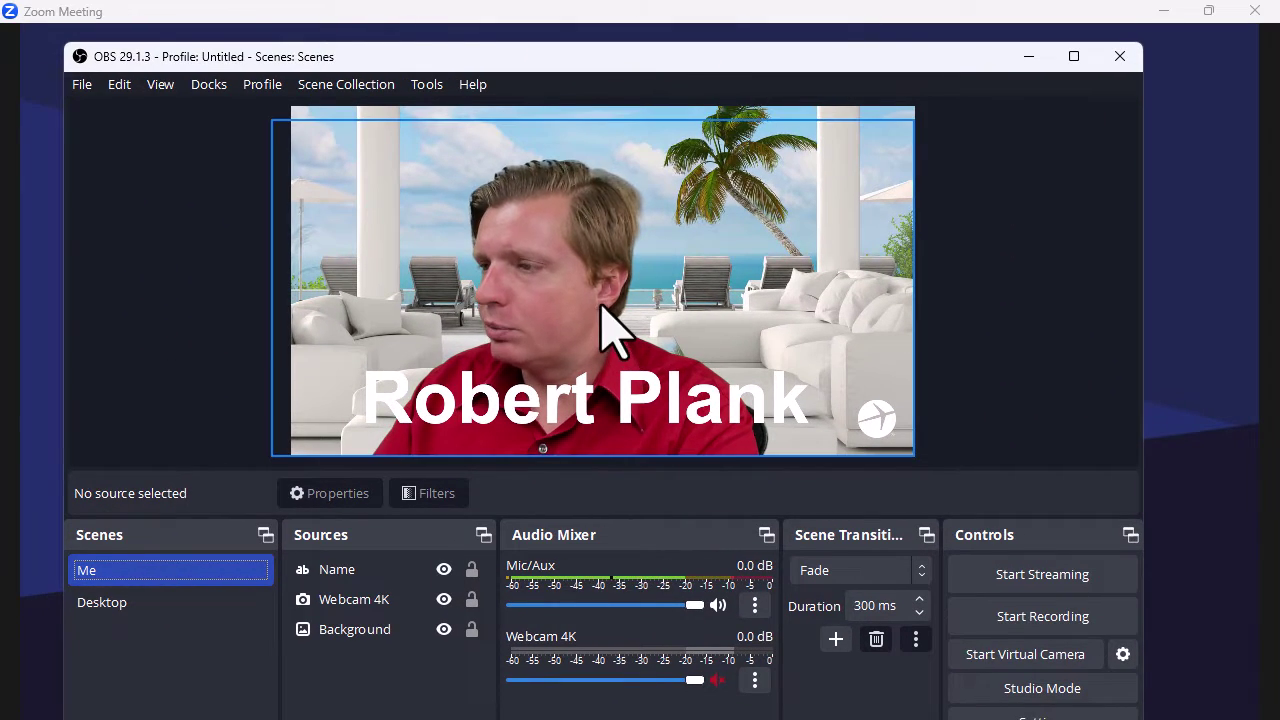
# Set the Webcam 4K Chroma Key filter to similarity 13 and smoothness 52
pyautogui.click(368, 600)
pyautogui.rightClick(368, 600)
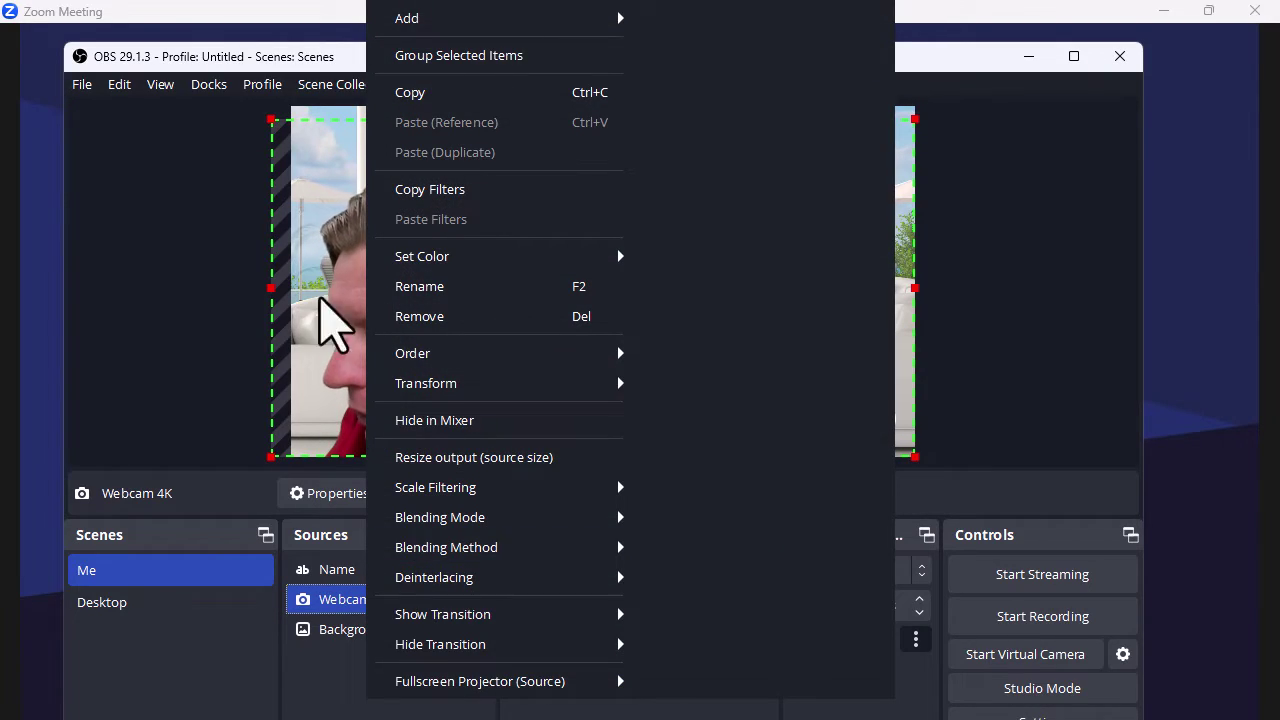
pyautogui.moveTo(294, 57); pyautogui.dragTo(0, 100)
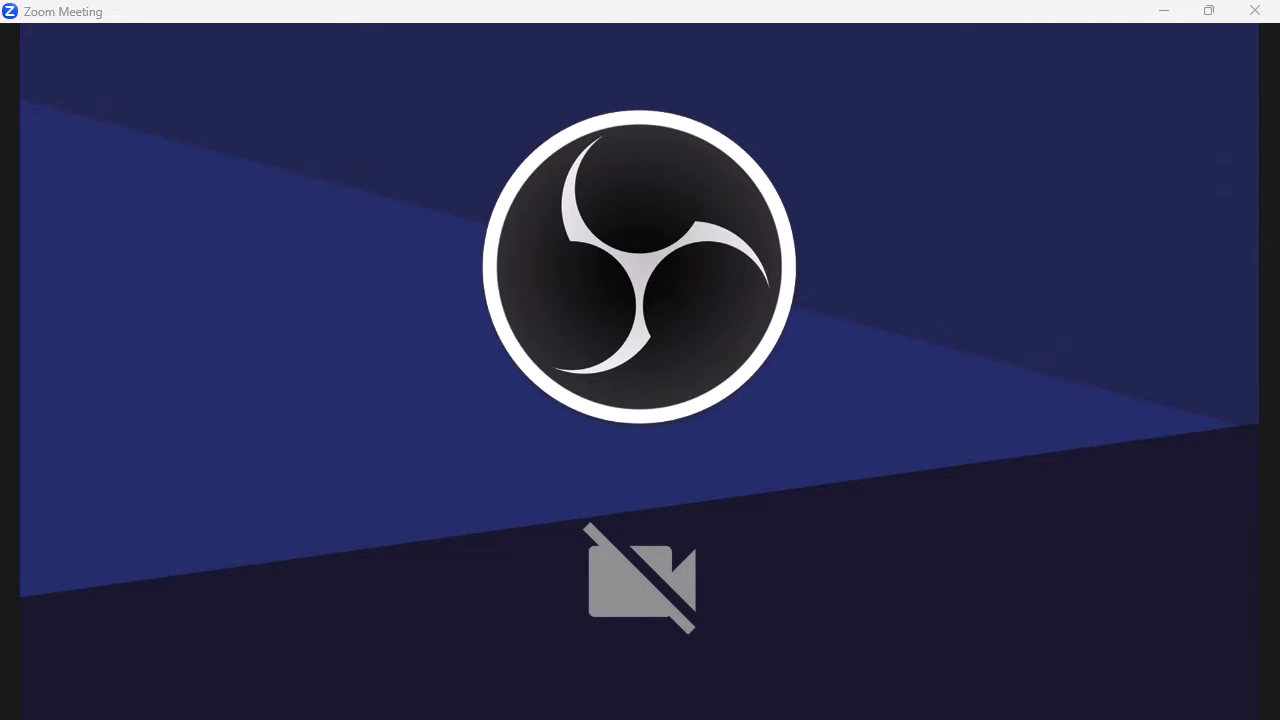
pyautogui.moveTo(0, 194); pyautogui.dragTo(586, 116)
pyautogui.moveTo(633, 625); pyautogui.dragTo(628, 625)
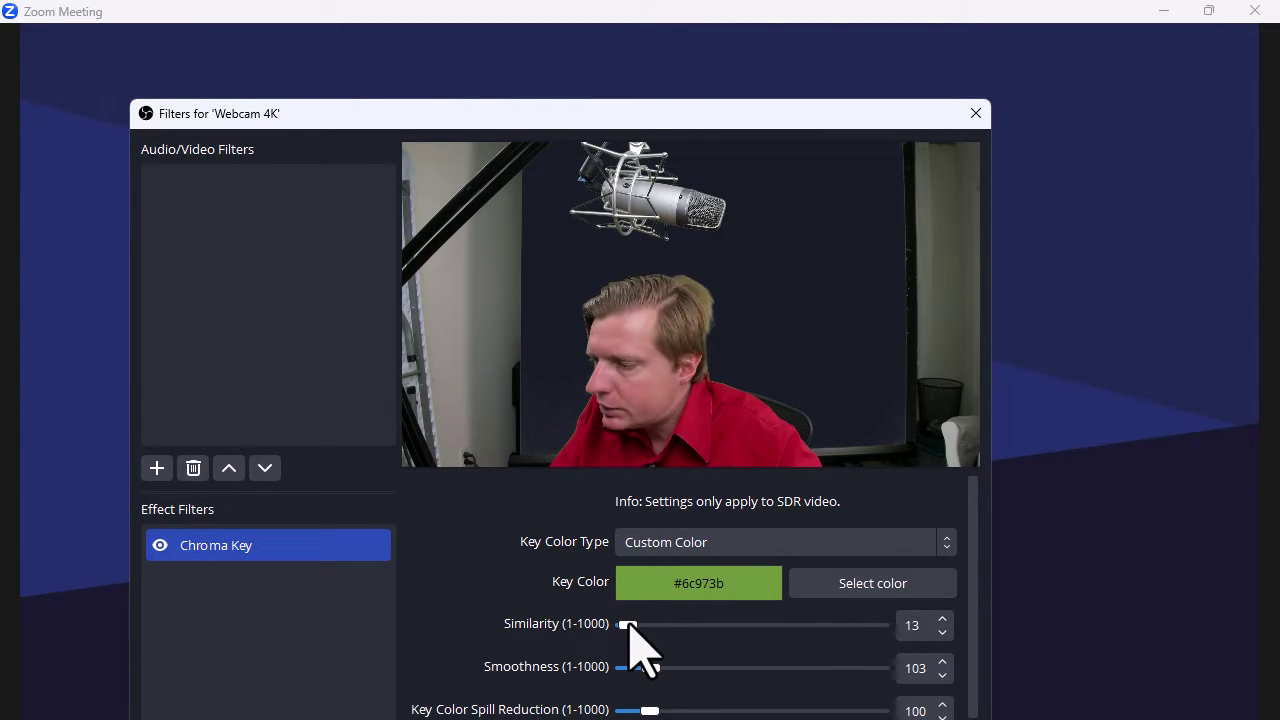
pyautogui.moveTo(649, 669); pyautogui.dragTo(637, 668)
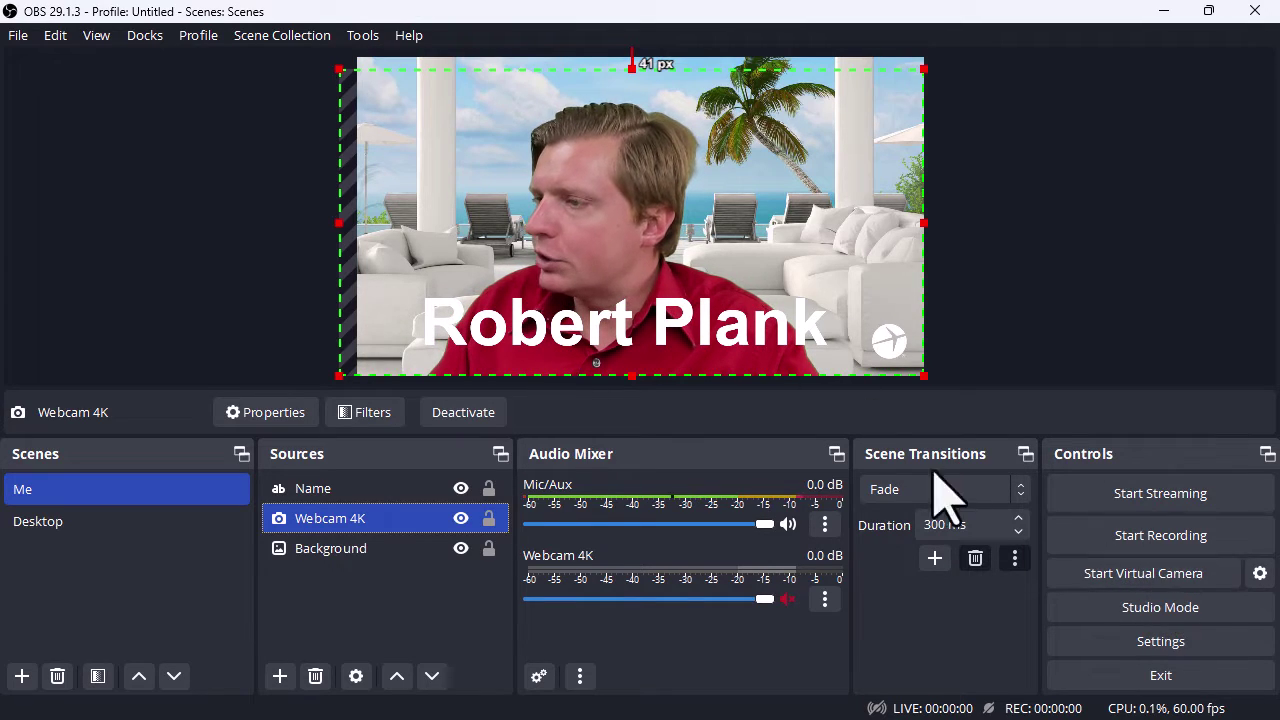
# Start the OBS virtual camera and check the keyed feed and View options in Zoom
pyautogui.moveTo(535, 10); pyautogui.dragTo(295, 52)
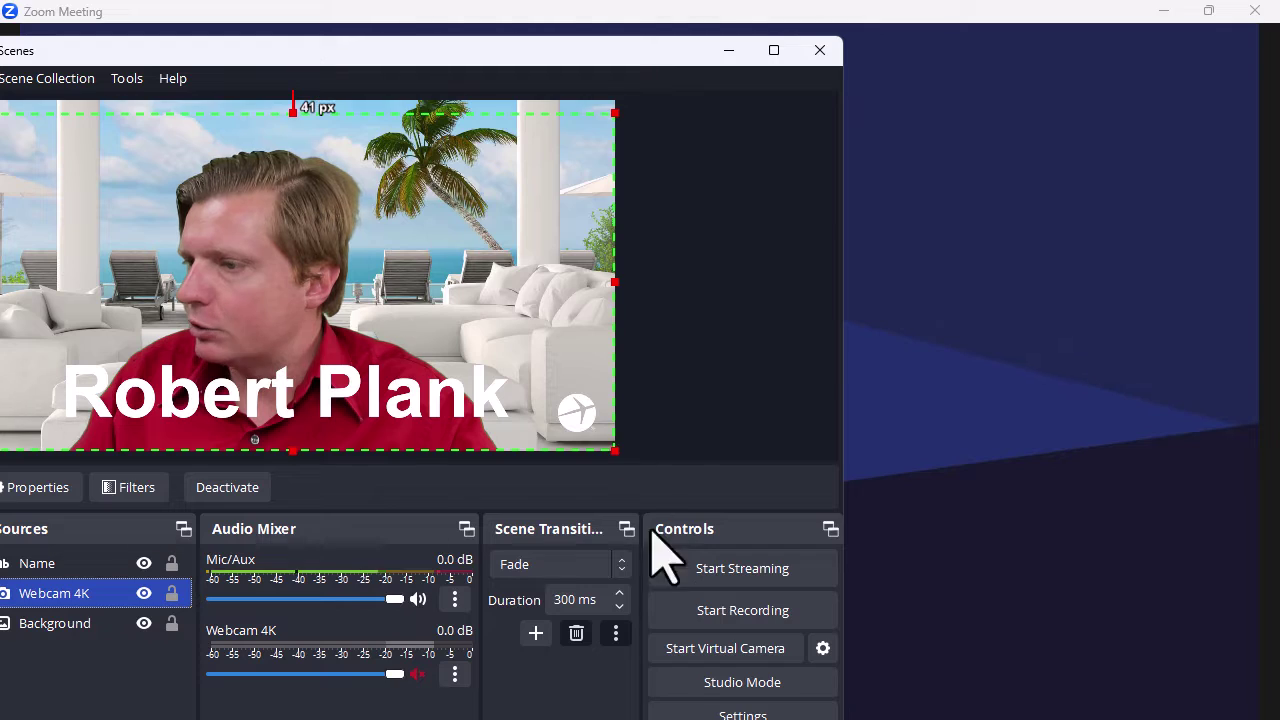
pyautogui.click(684, 652)
pyautogui.moveTo(354, 60); pyautogui.dragTo(0, 200)
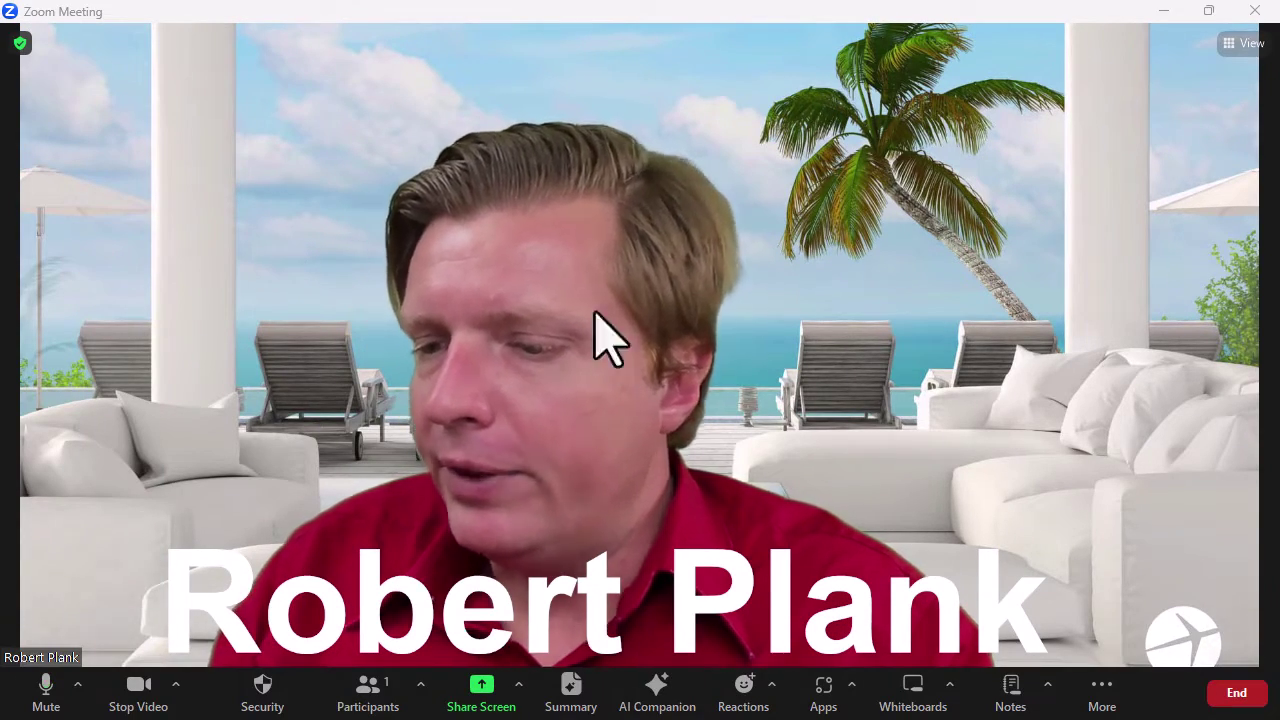
pyautogui.click(1249, 45)
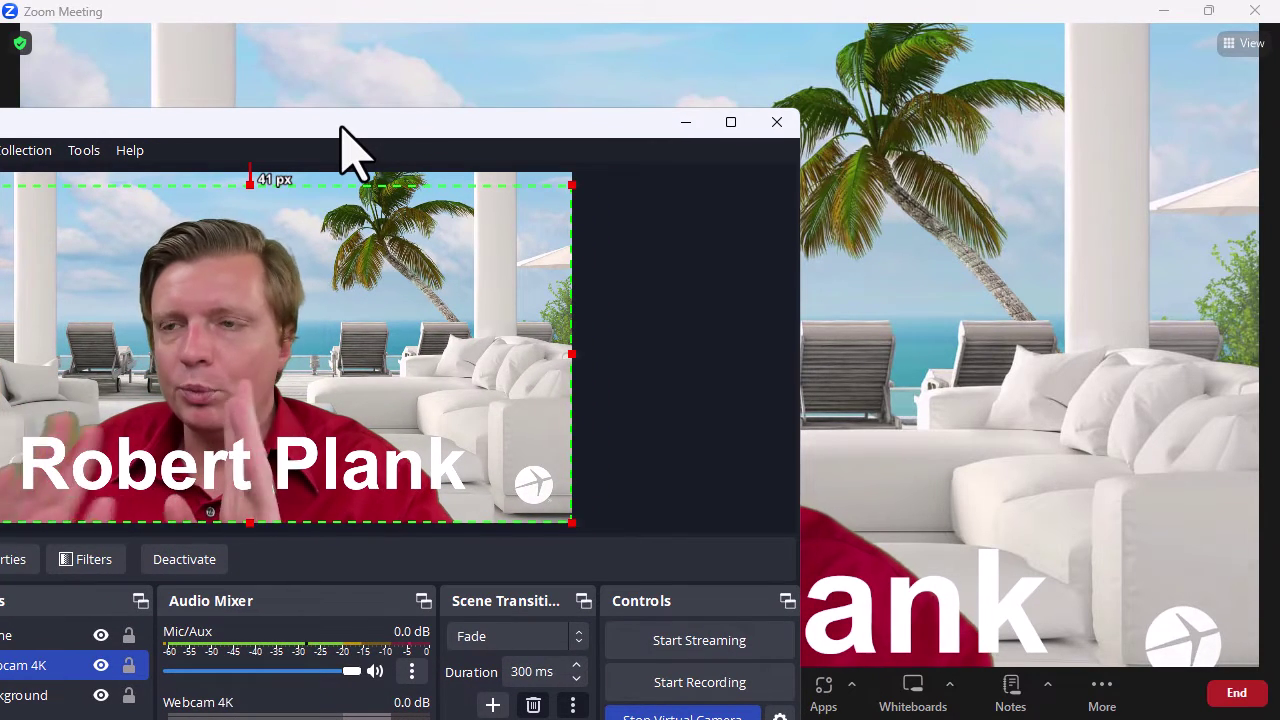
# Show the Zoom meeting video full screen, then return to OBS
pyautogui.hotkey('alt', 'Tab')
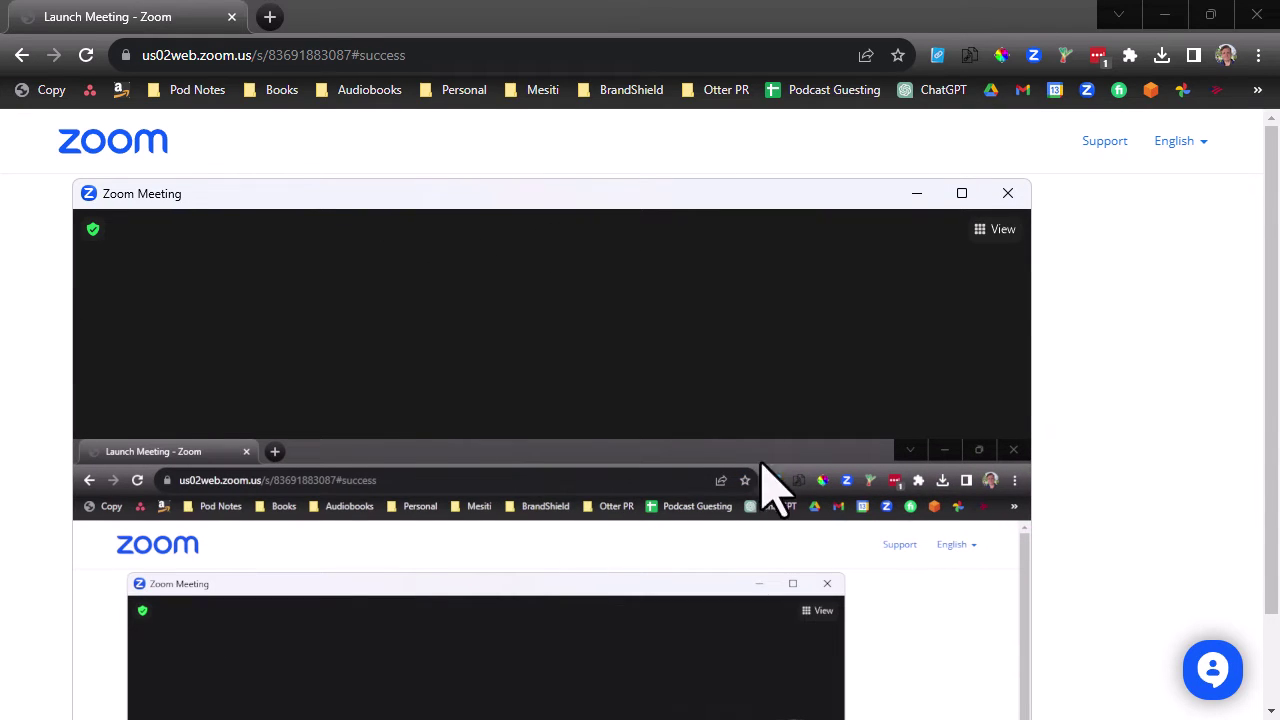
pyautogui.doubleClick(478, 212)
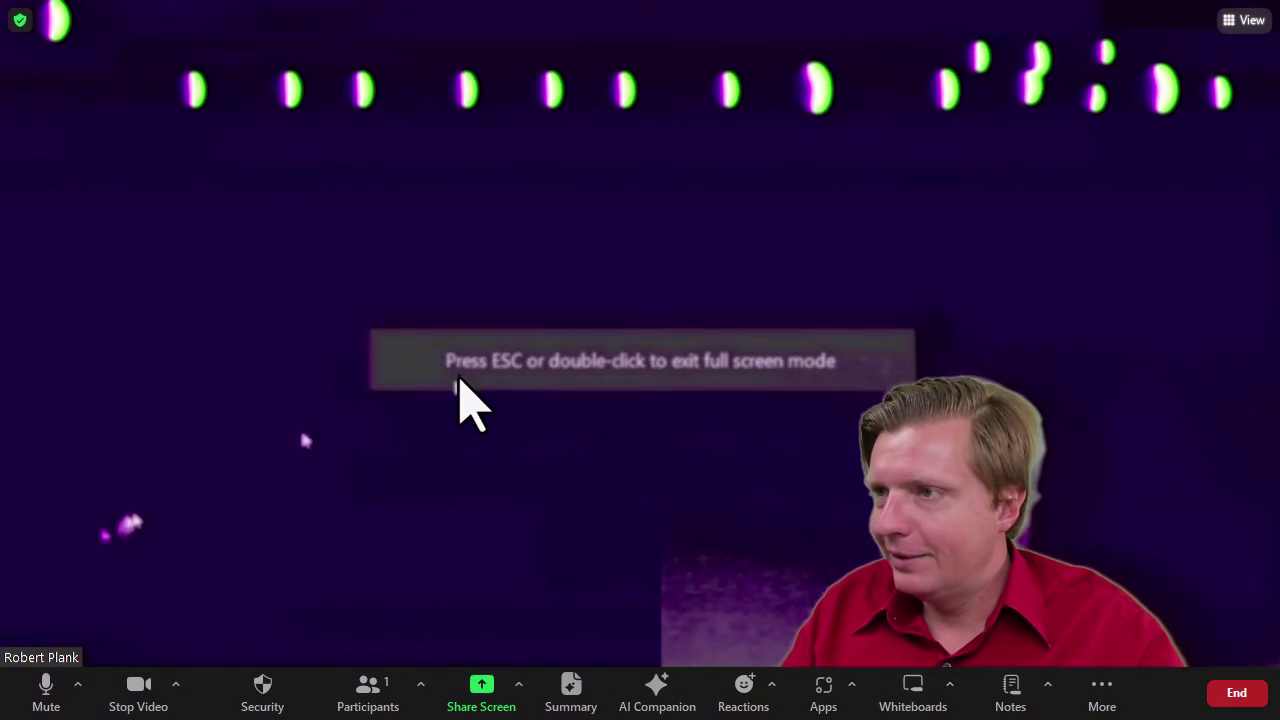
pyautogui.hotkey('alt', 'Tab')
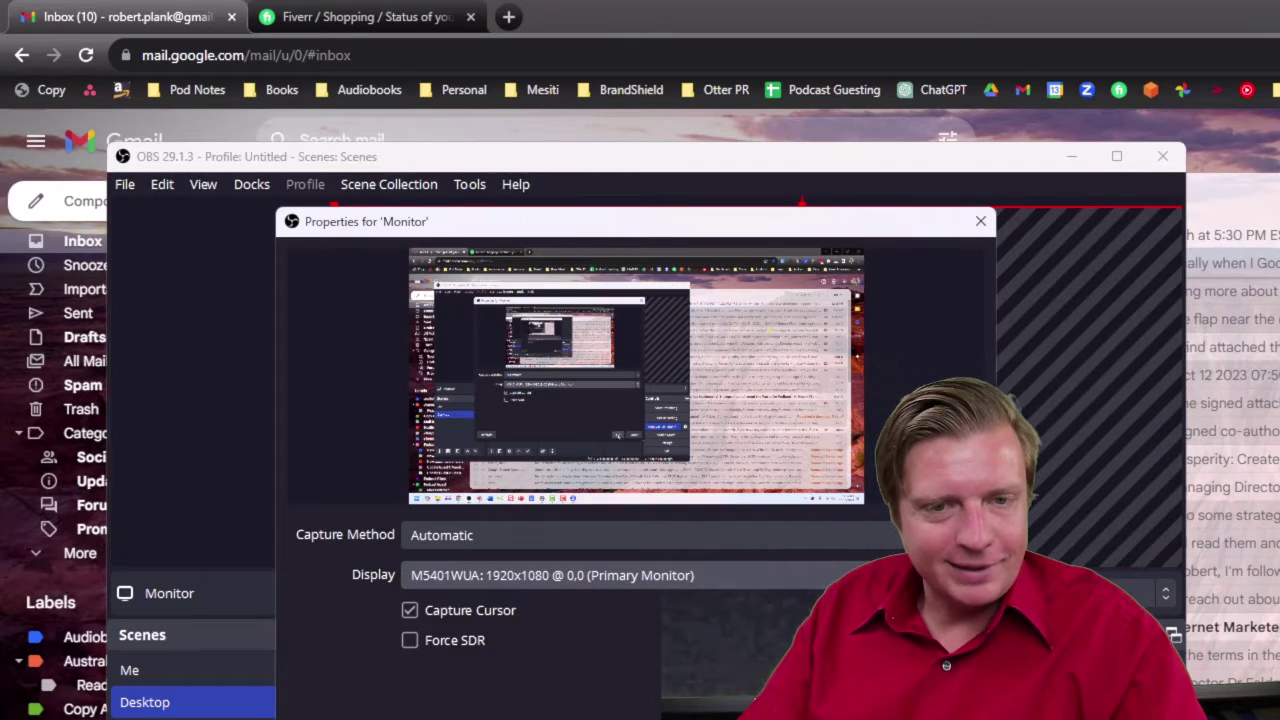
# Reposition and enlarge OBS, then check the Monitor source's Display options
pyautogui.press('Escape')
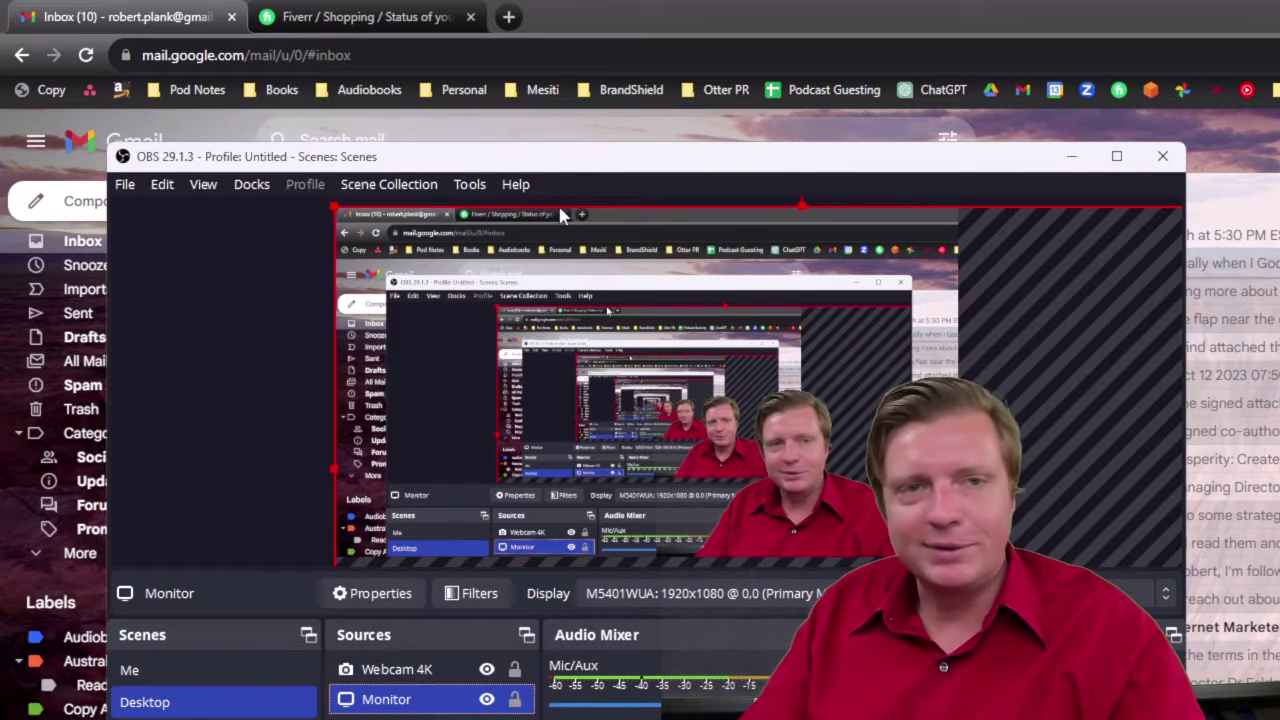
pyautogui.moveTo(577, 160); pyautogui.dragTo(927, 88)
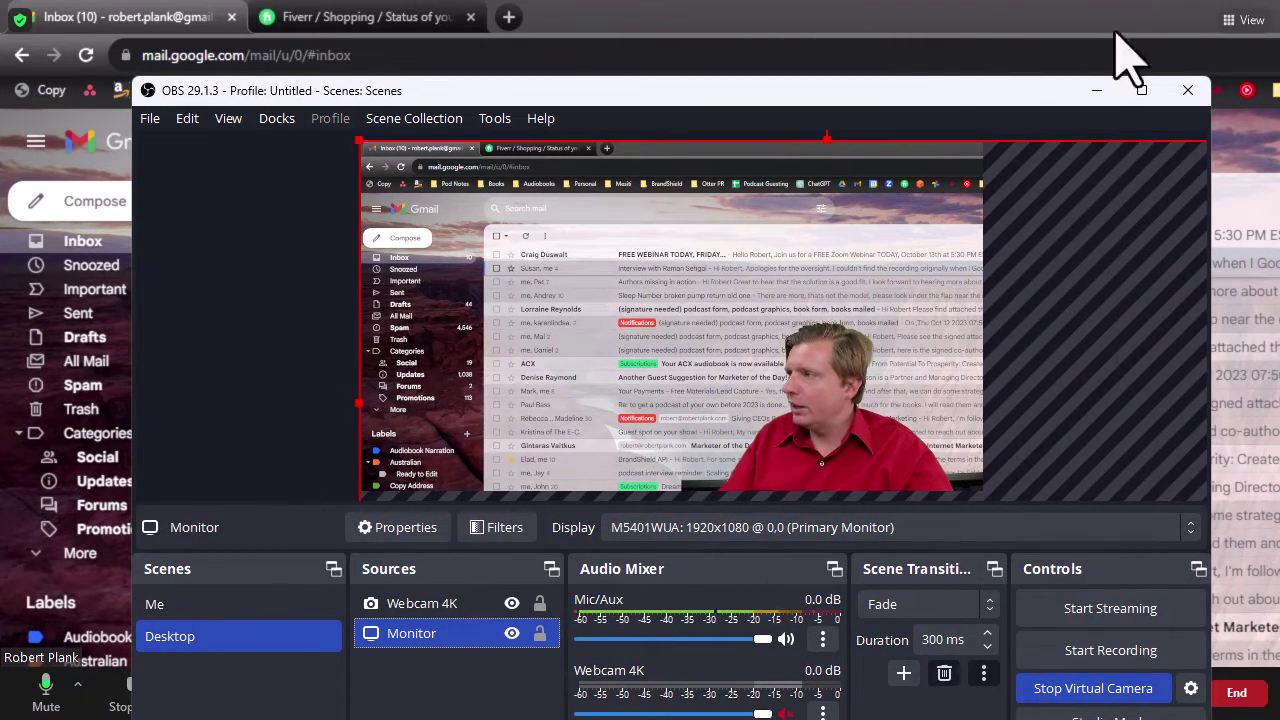
pyautogui.moveTo(1065, 90); pyautogui.dragTo(1017, 560)
pyautogui.moveTo(857, 580); pyautogui.dragTo(283, 627)
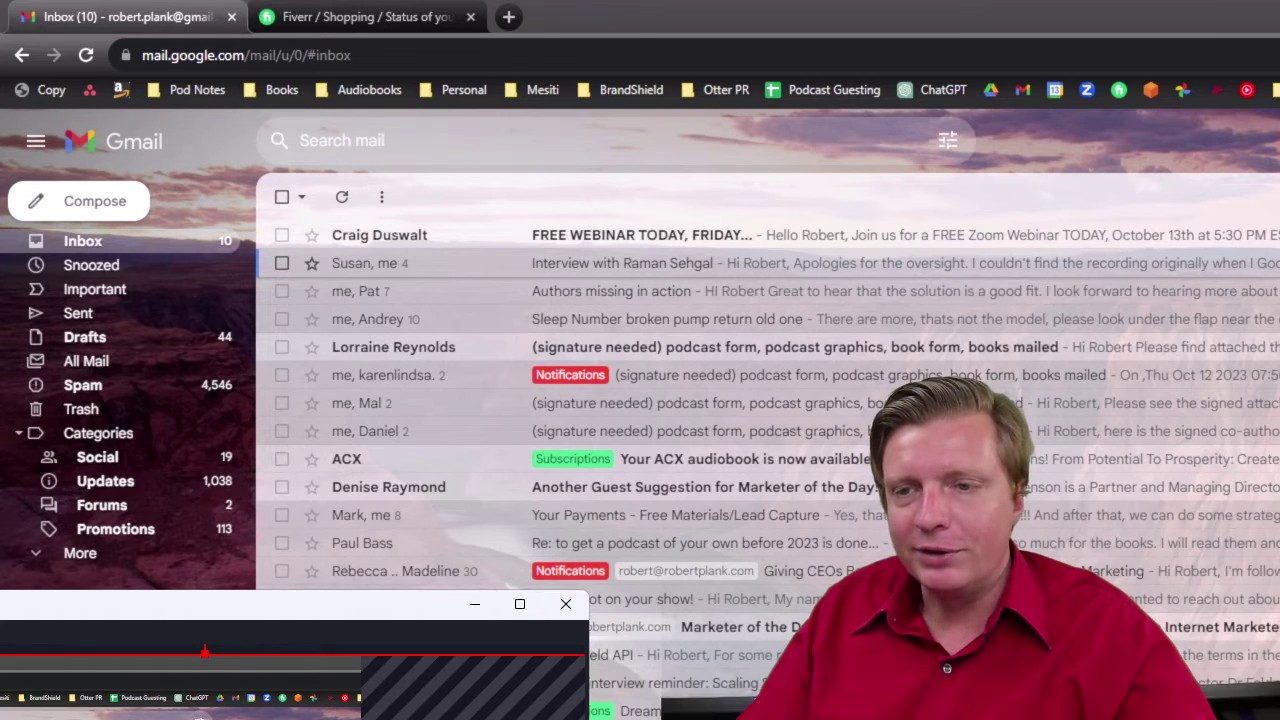
pyautogui.click(520, 604)
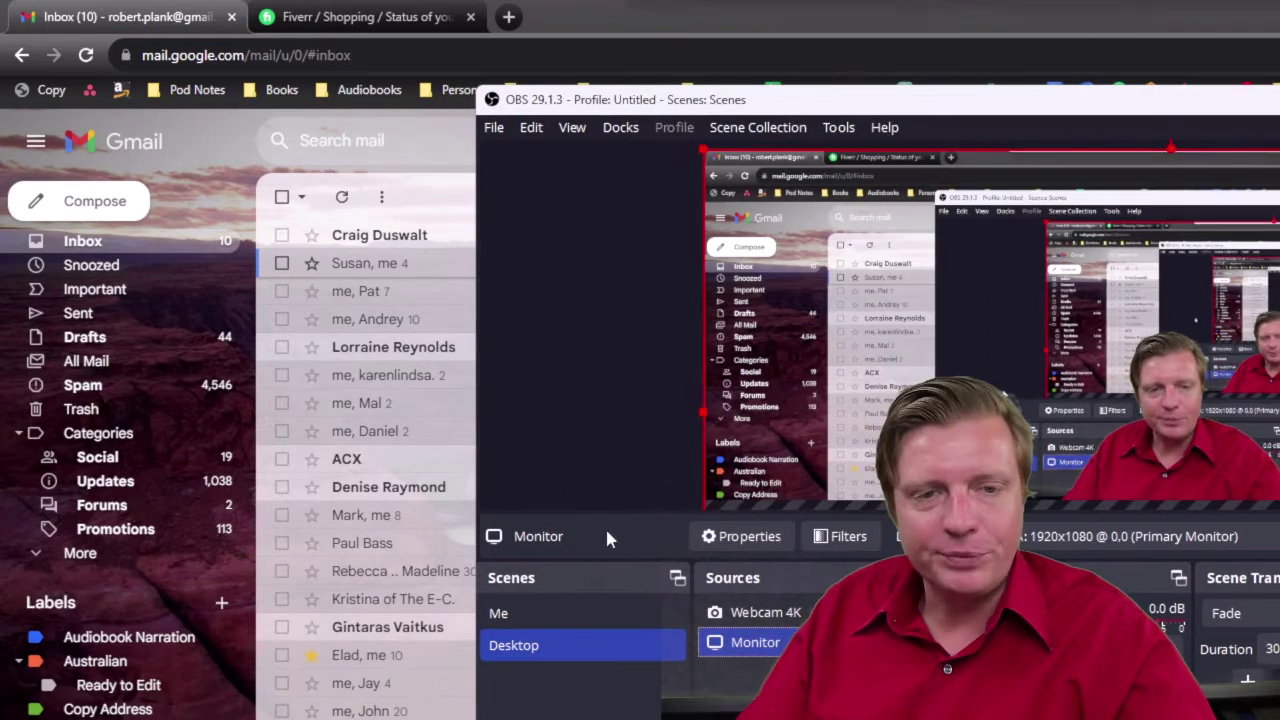
pyautogui.doubleClick(722, 643)
pyautogui.click(853, 518)
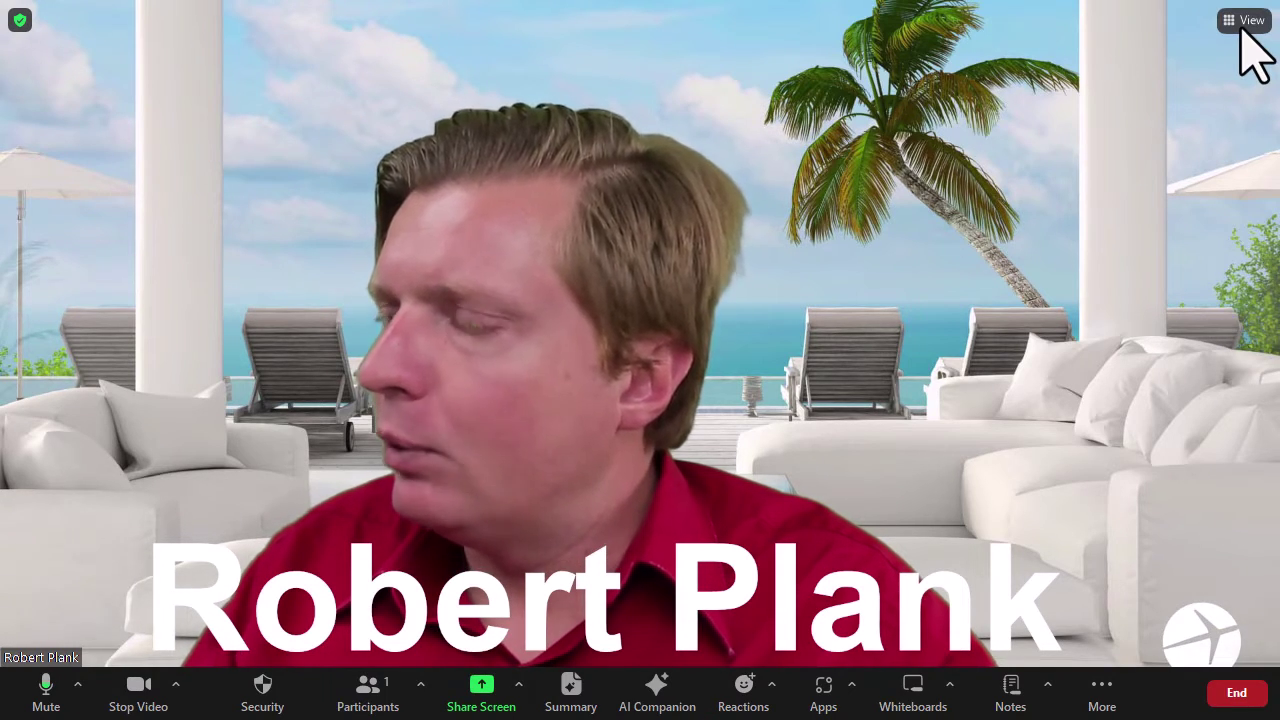
# Look over the Zoom meeting's View layout options
pyautogui.click(1248, 22)
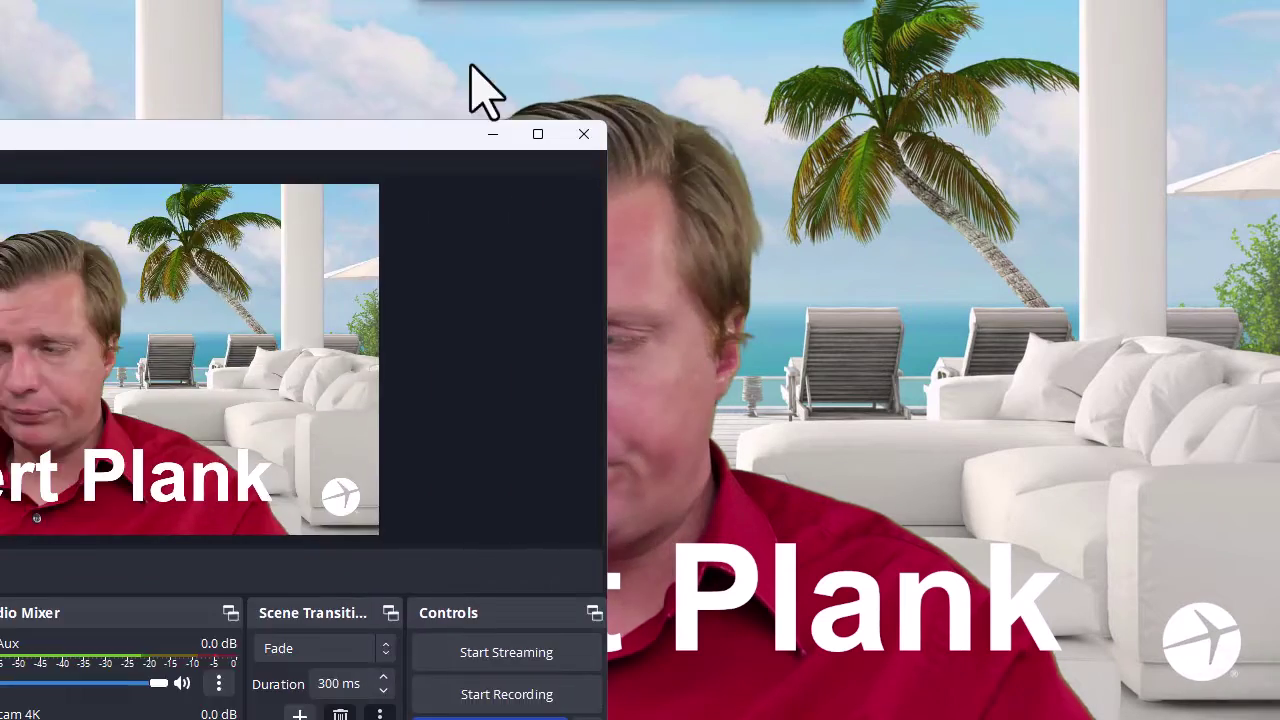
# Bring OBS to the front, then stop and restart the virtual camera
pyautogui.moveTo(471, 86); pyautogui.dragTo(337, 33)
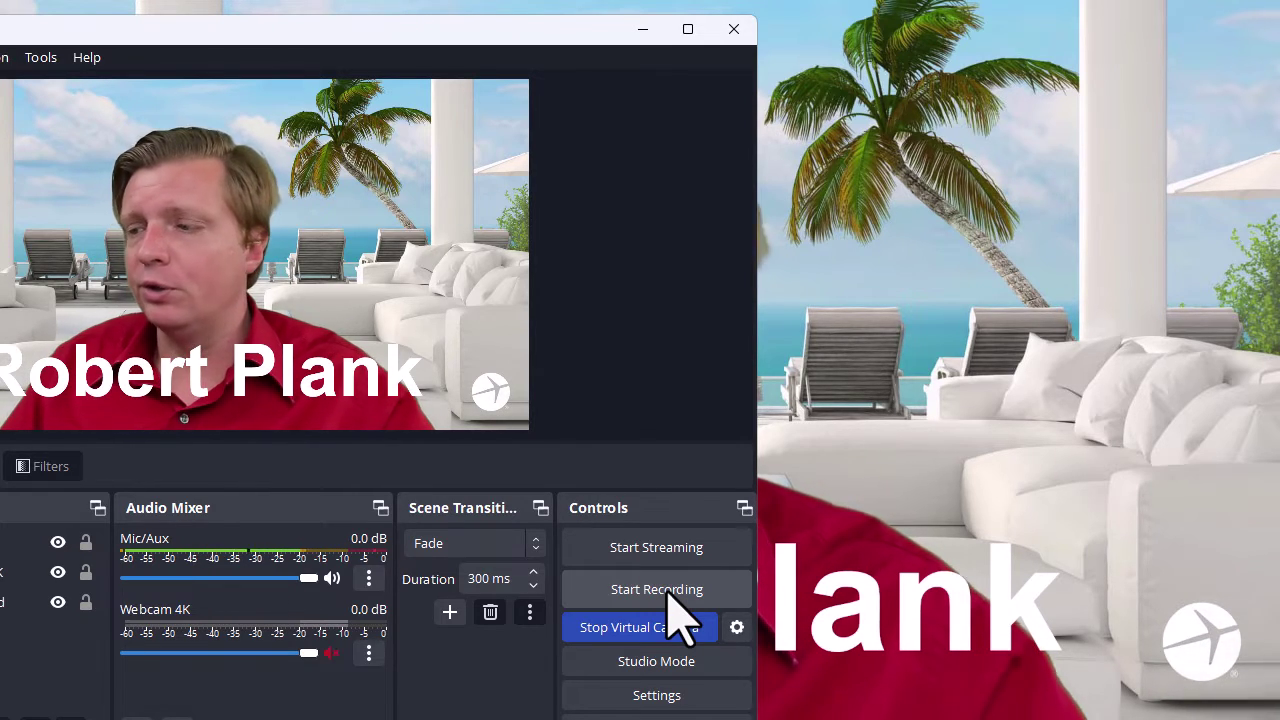
pyautogui.click(660, 634)
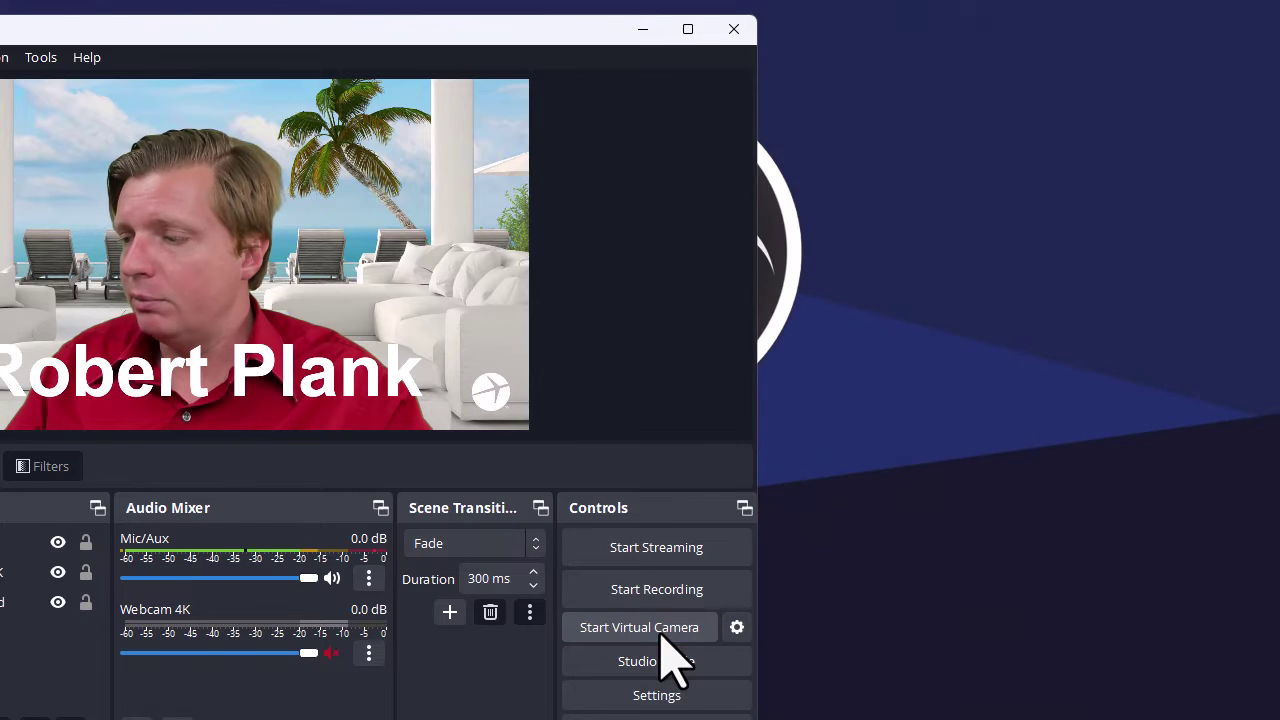
pyautogui.click(660, 634)
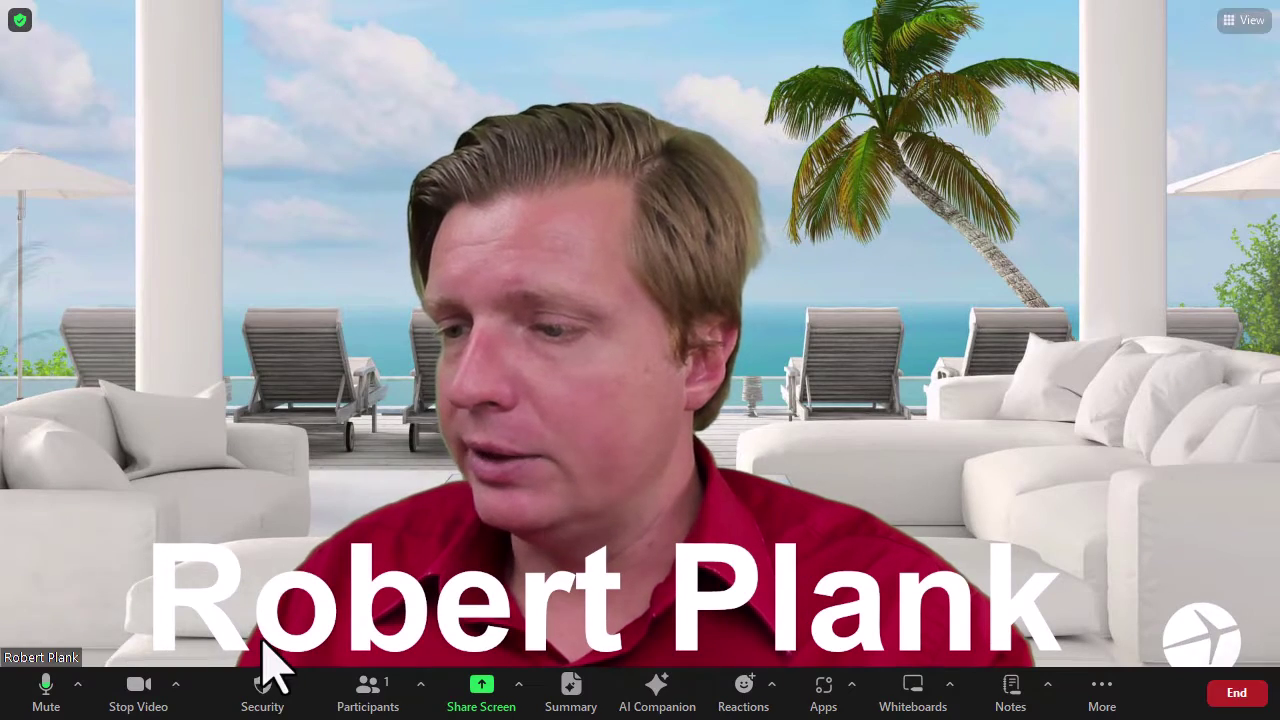
pyautogui.click(176, 684)
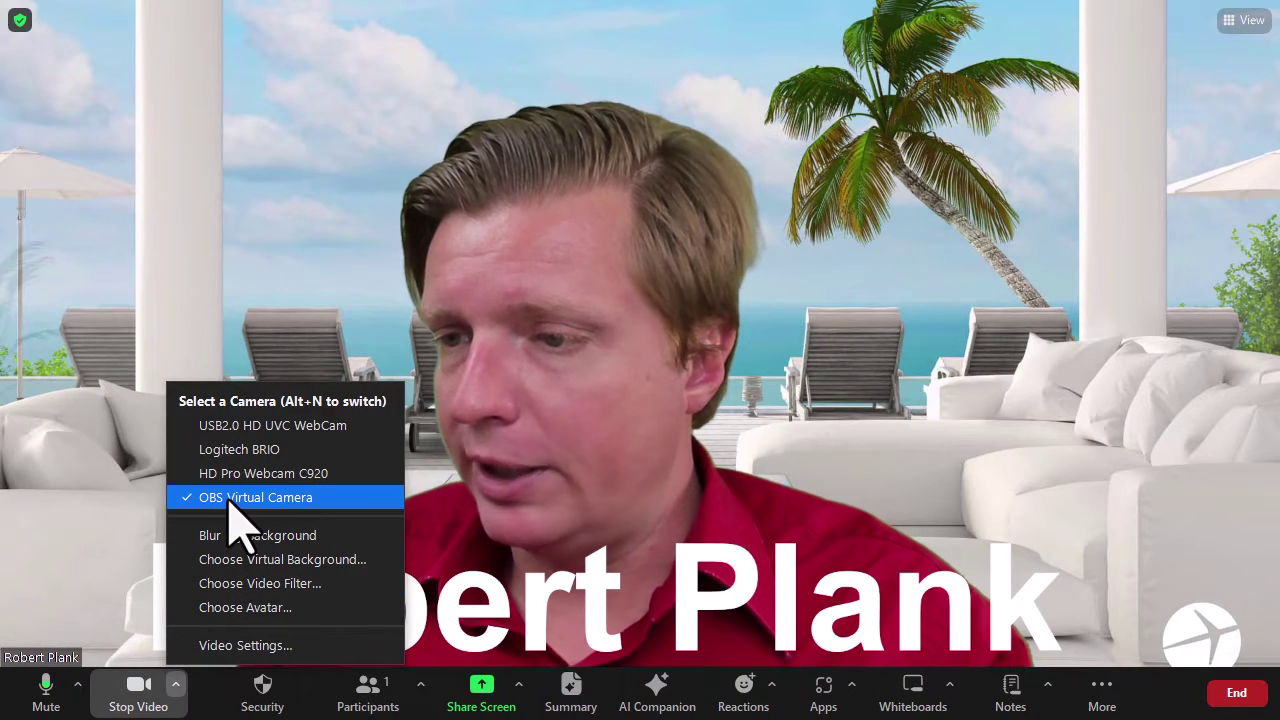